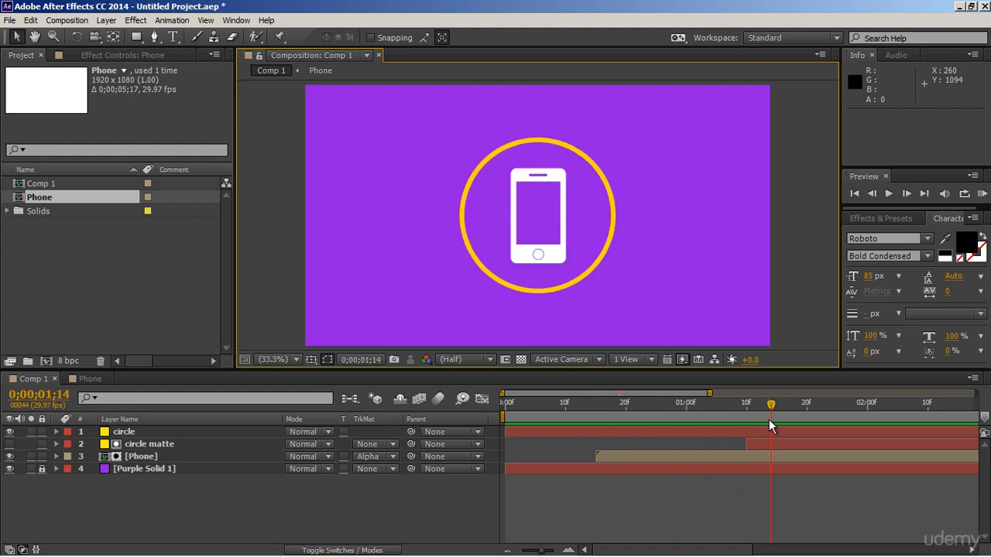
Step: Trim the end of the Phone layer at 0;00;01;09, just before the circle matte layer starts
left_click(729, 455)
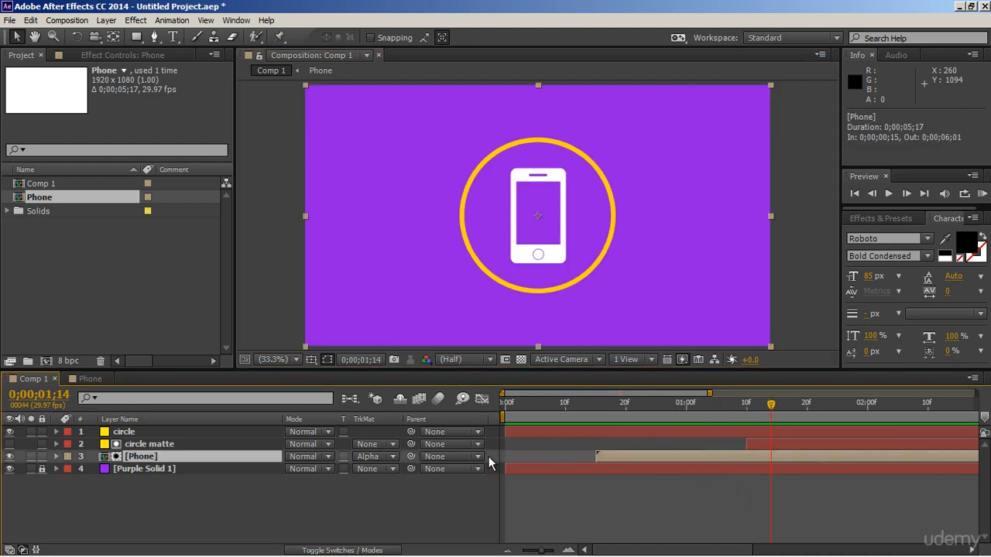
left_click(252, 444)
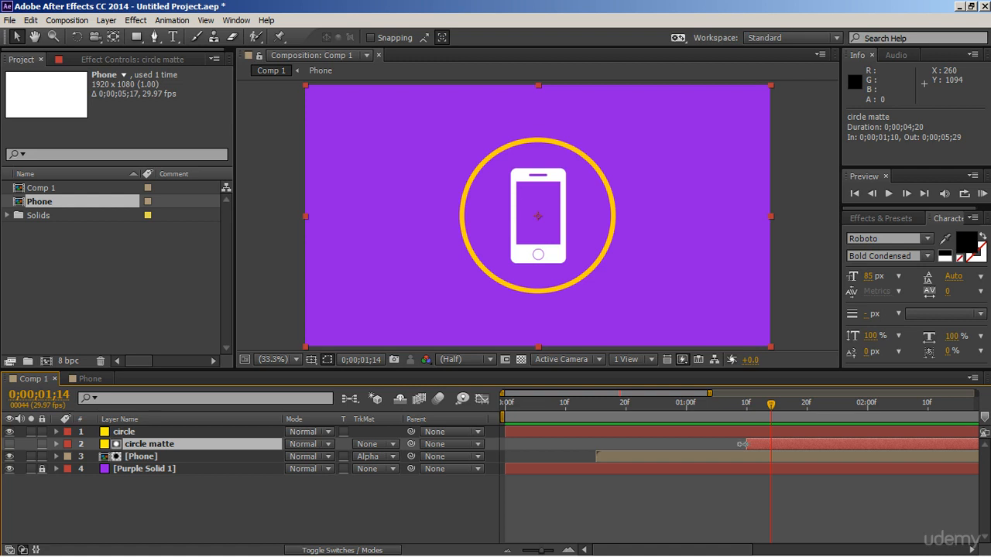
left_click(651, 415)
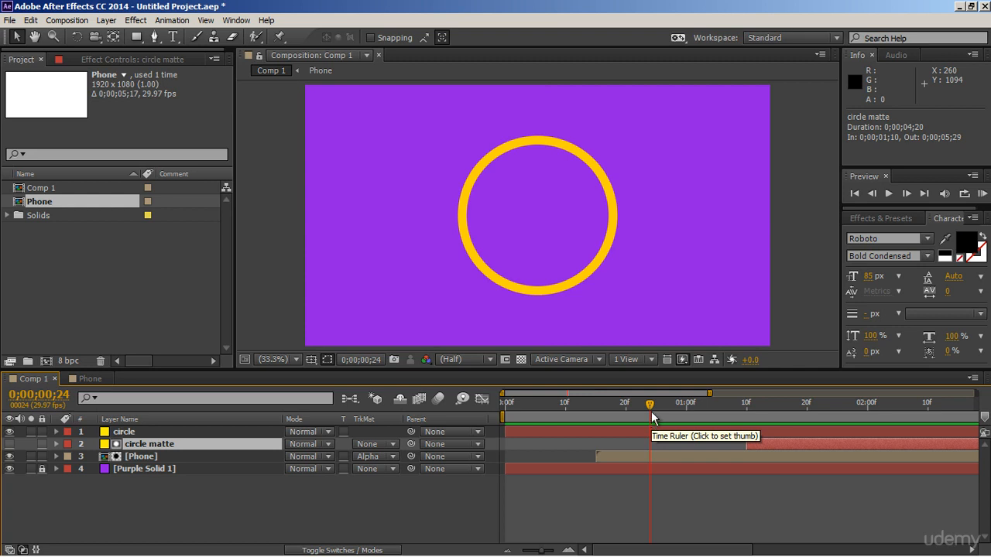
left_click_drag(651, 416, 740, 414)
left_click(726, 459)
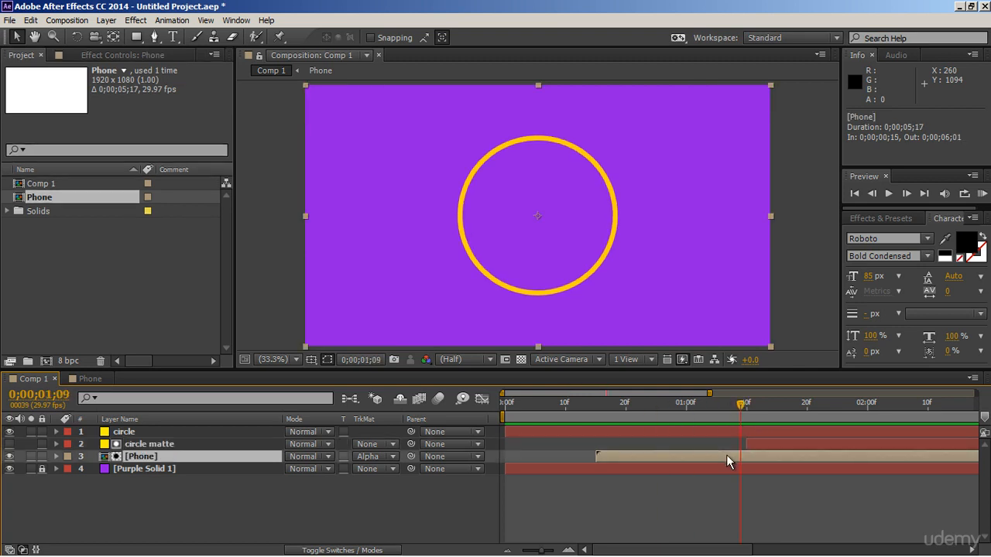
key("alt+bracketright")
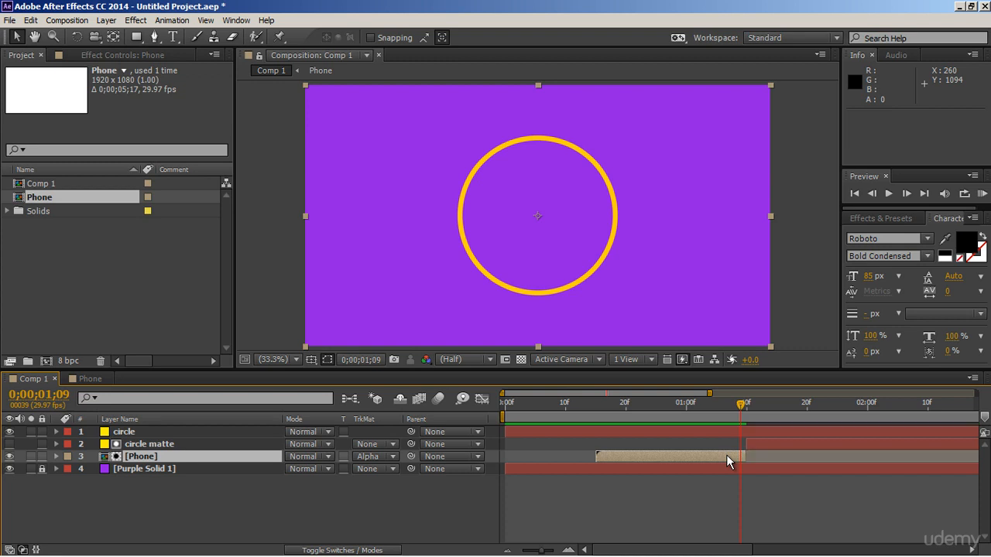
Step: Duplicate the Phone layer, place the copy directly under circle matte, and retime it to run from 0;00;01;10 to 0;00;02;05
key("ctrl+d")
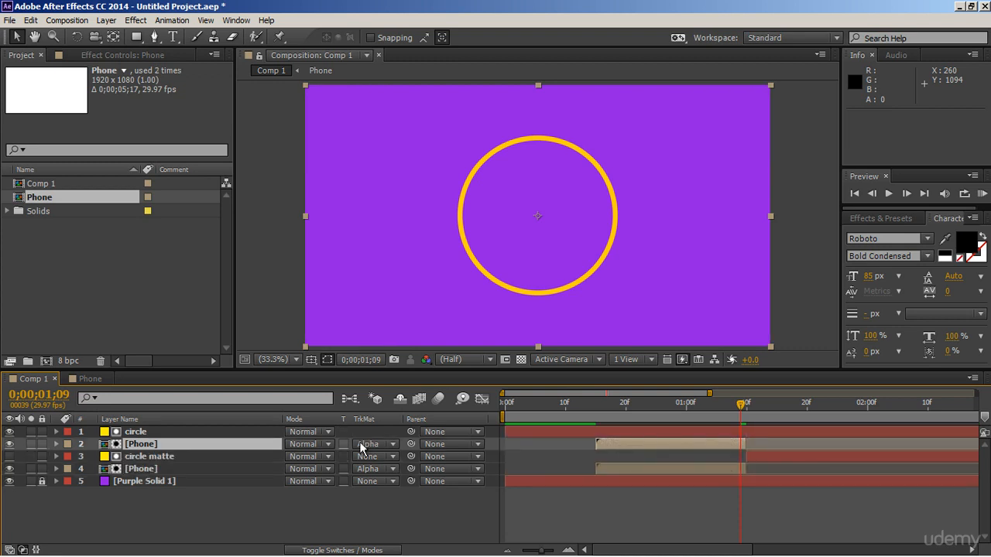
left_click_drag(274, 445, 274, 460)
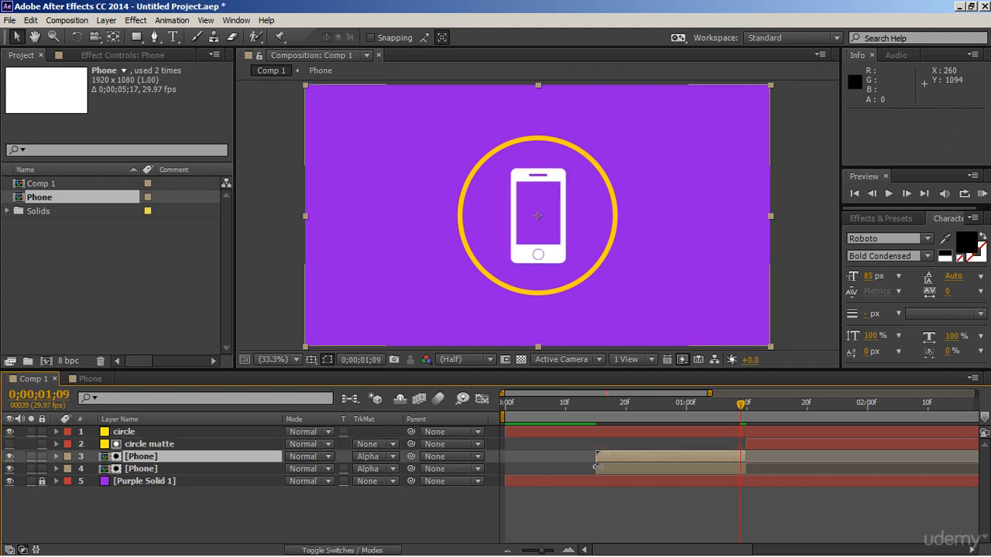
left_click_drag(749, 463, 902, 461)
left_click(748, 414)
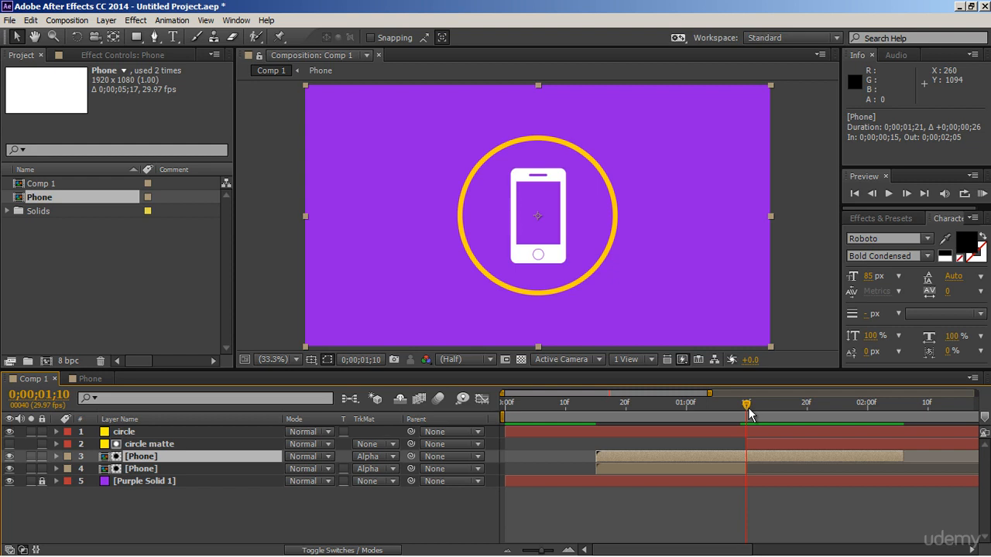
key("alt+bracketleft")
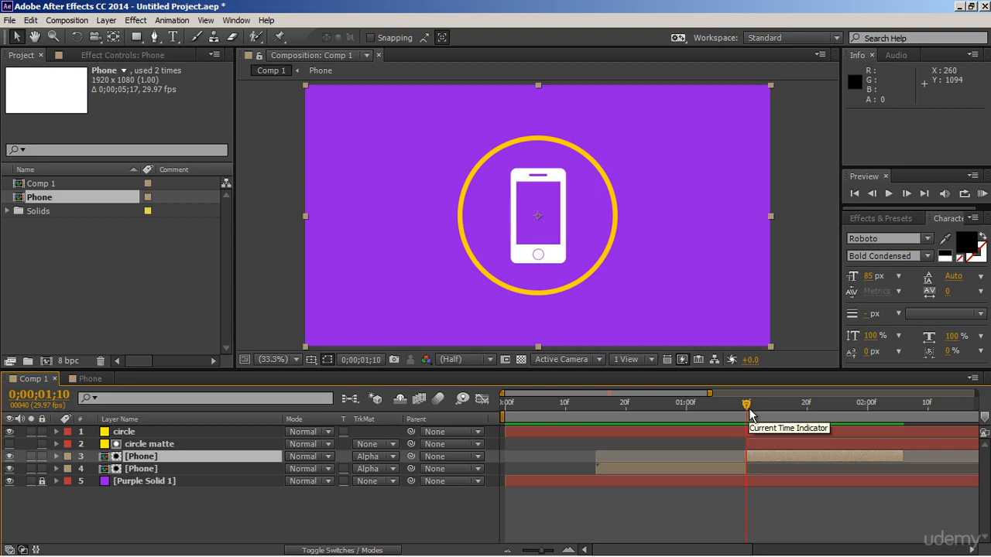
Step: Set the track matte of the earlier, lower Phone layer to None
left_click_drag(639, 549, 654, 549)
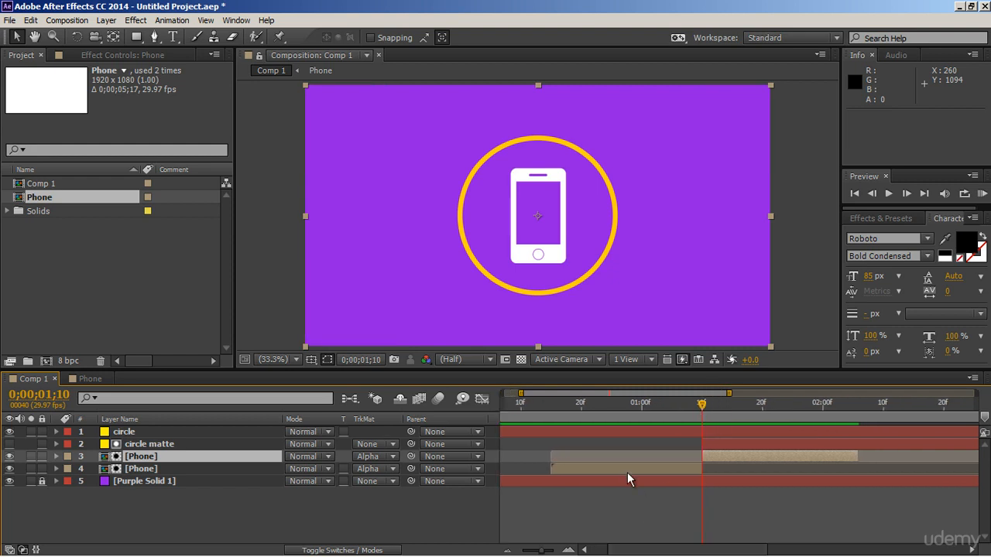
left_click(625, 467)
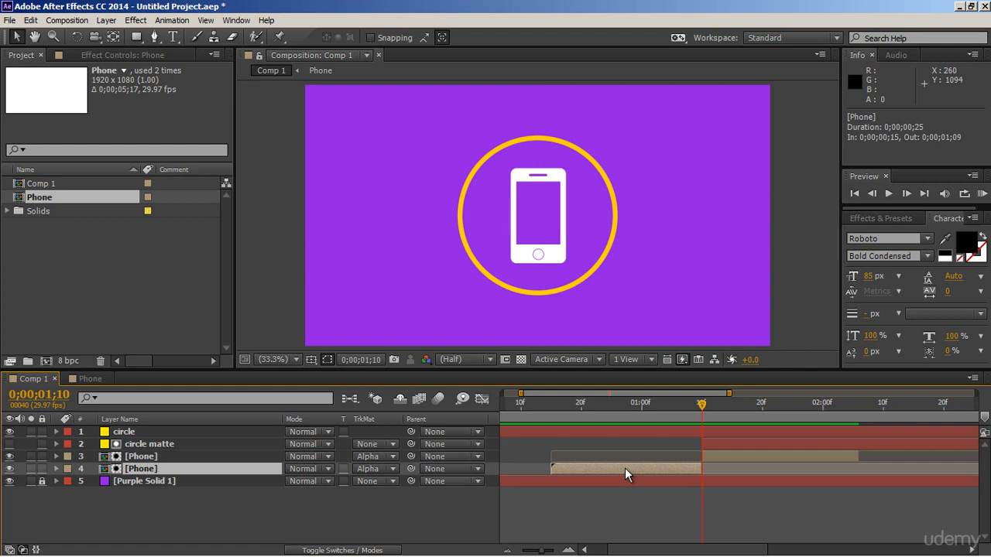
left_click(393, 467)
left_click(393, 480)
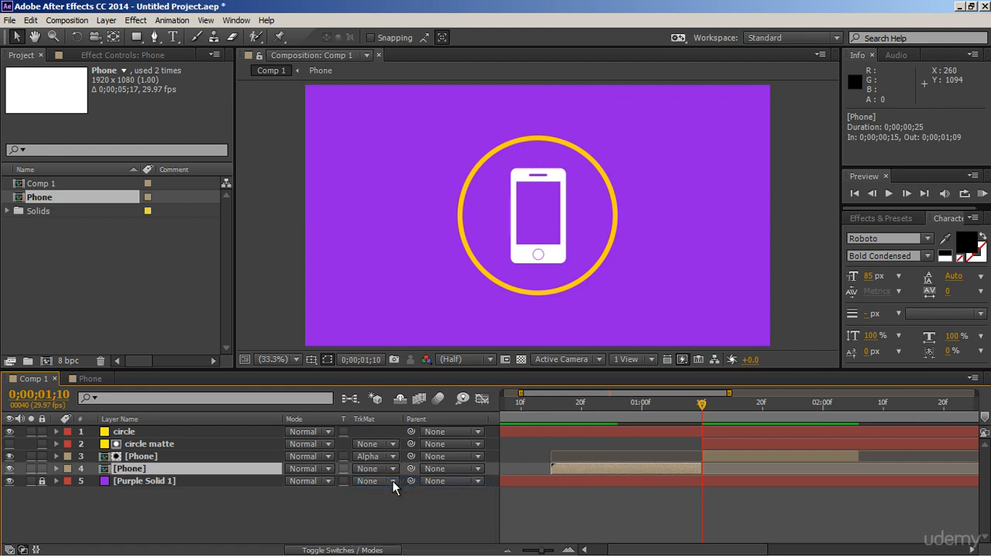
Step: Extend the end of the matted Phone layer to about 0;00;03;03
left_click_drag(860, 455, 927, 455)
key("minus")
left_click_drag(843, 456, 839, 456)
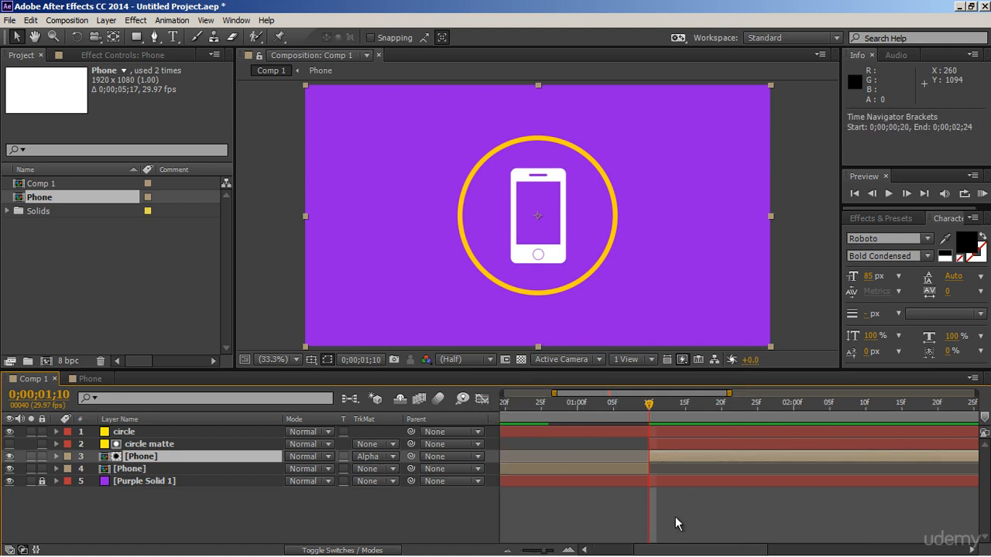
key("equal")
Step: Play the composition from its first frame to check the phone and circle animation
key("Home")
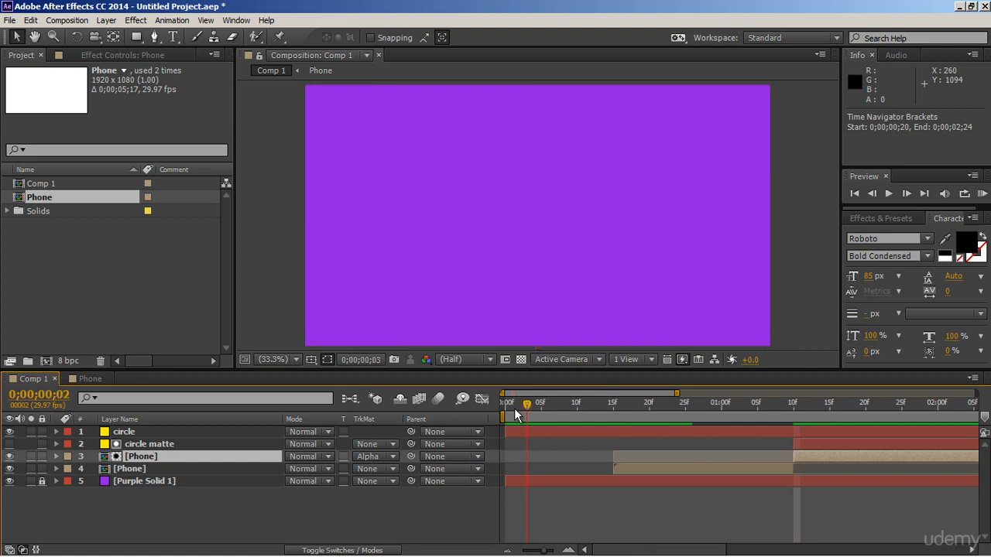
left_click(559, 498)
key("space")
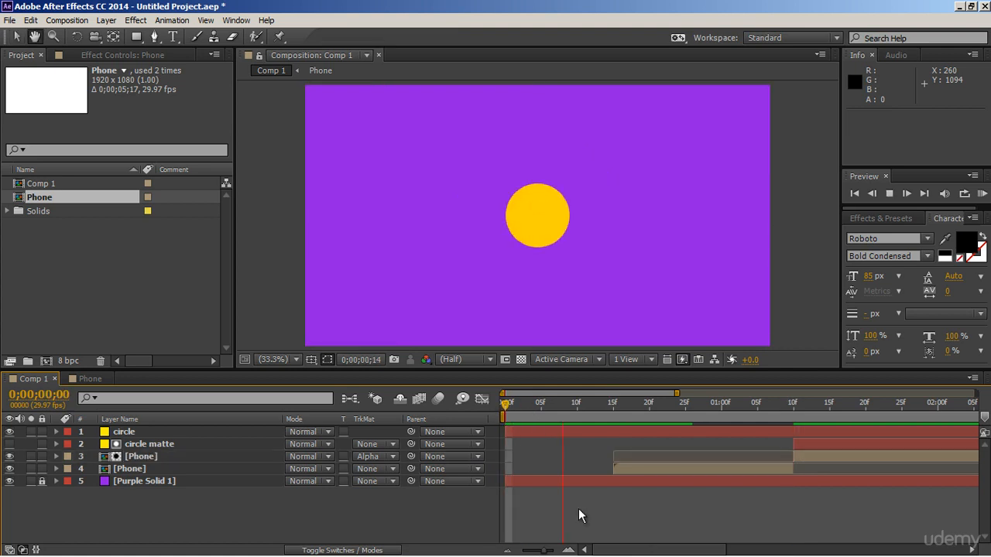
key("space")
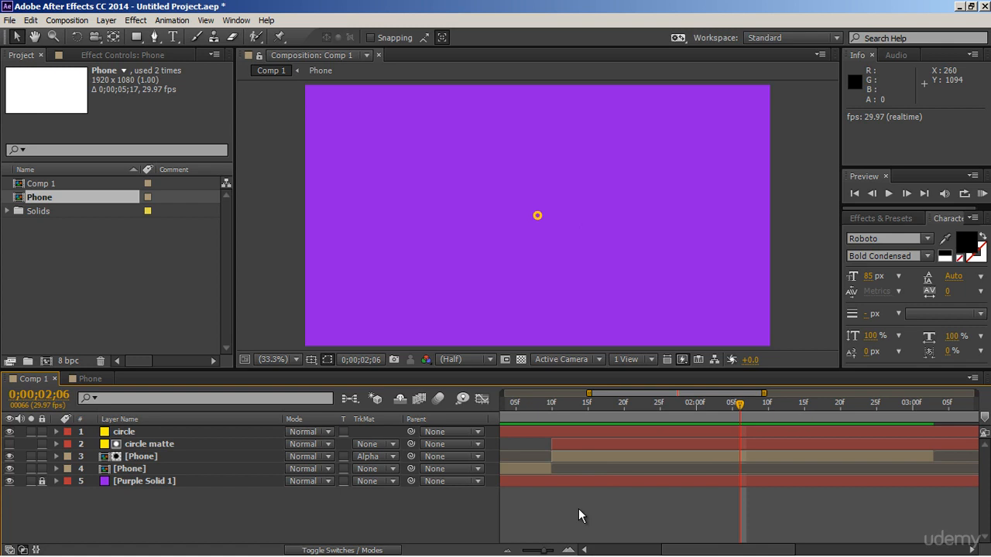
Step: Set the current time to 0;00;02;00 and show the composition grid for drawing with the Pen tool
left_click_drag(552, 410, 697, 418)
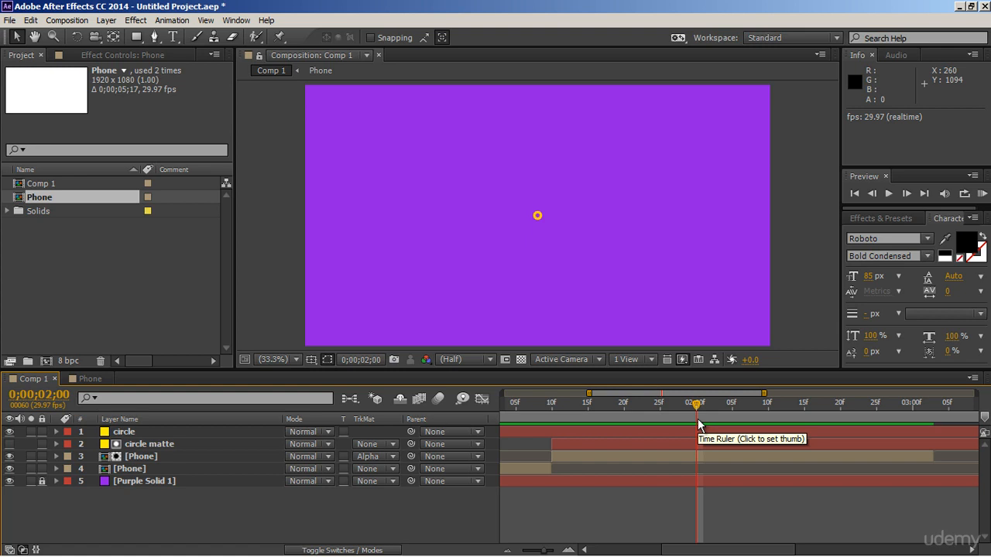
left_click(156, 36)
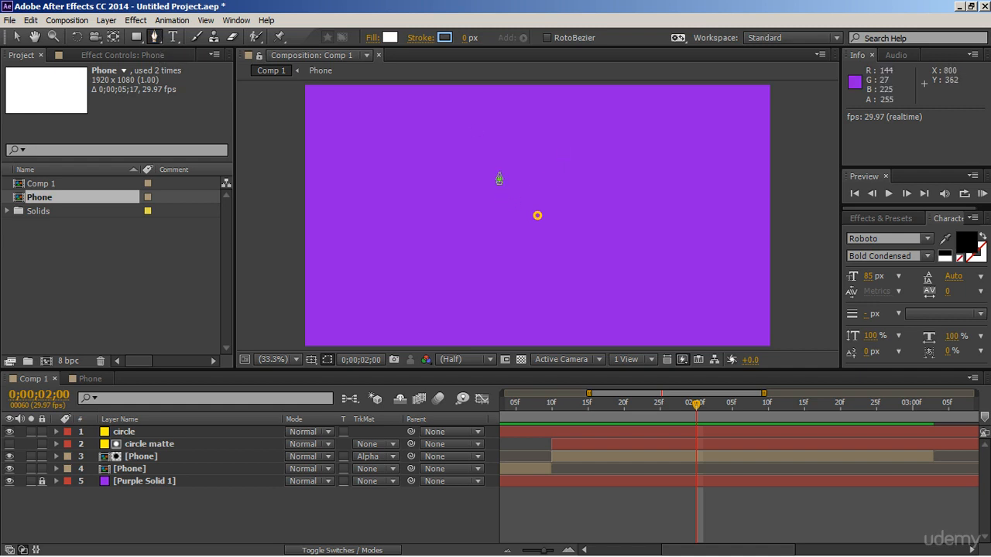
left_click(311, 359)
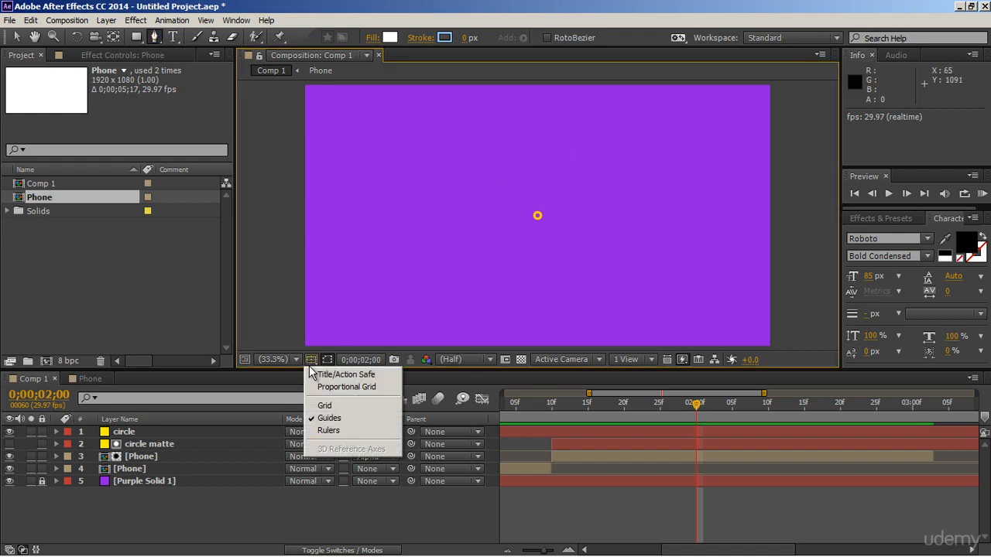
left_click(313, 406)
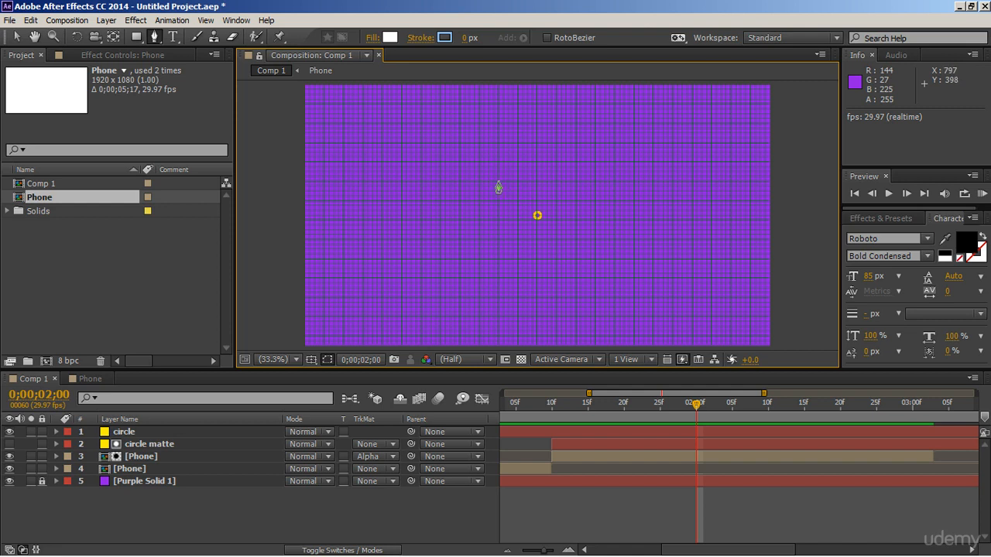
Step: Draw a white rectangle about 320 by 480 px on the grid below the small ring, and move its layer to position 960, 510
left_click(497, 181)
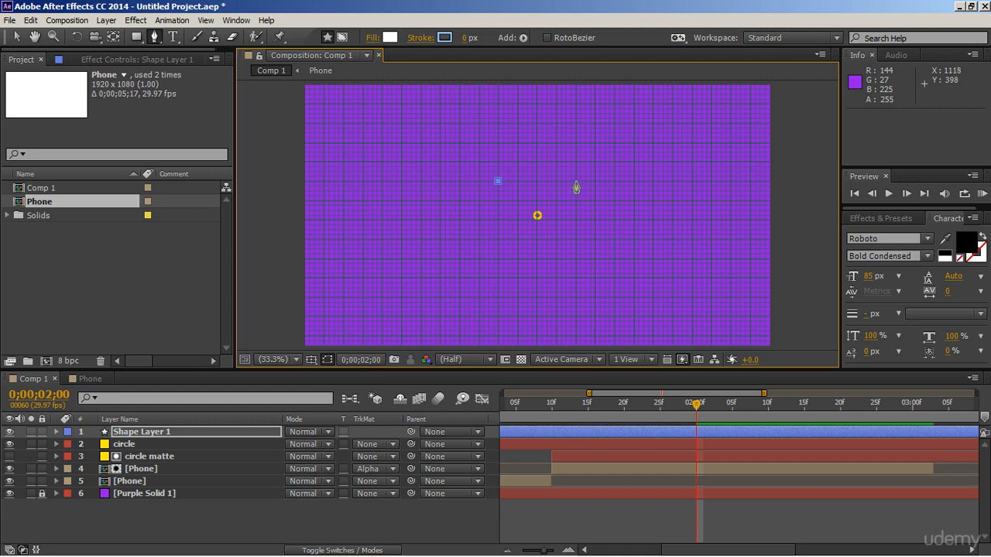
left_click(576, 182)
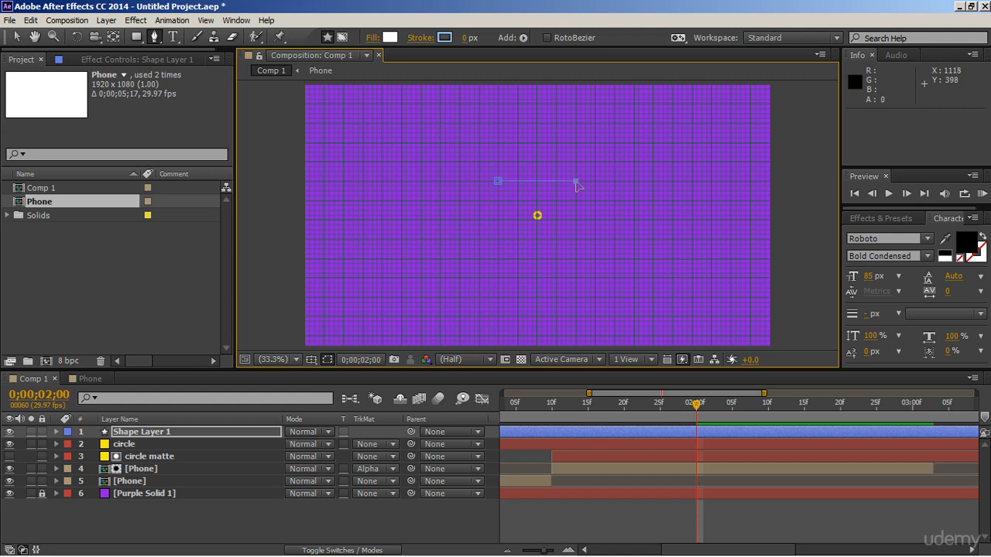
left_click(576, 295)
left_click(498, 296)
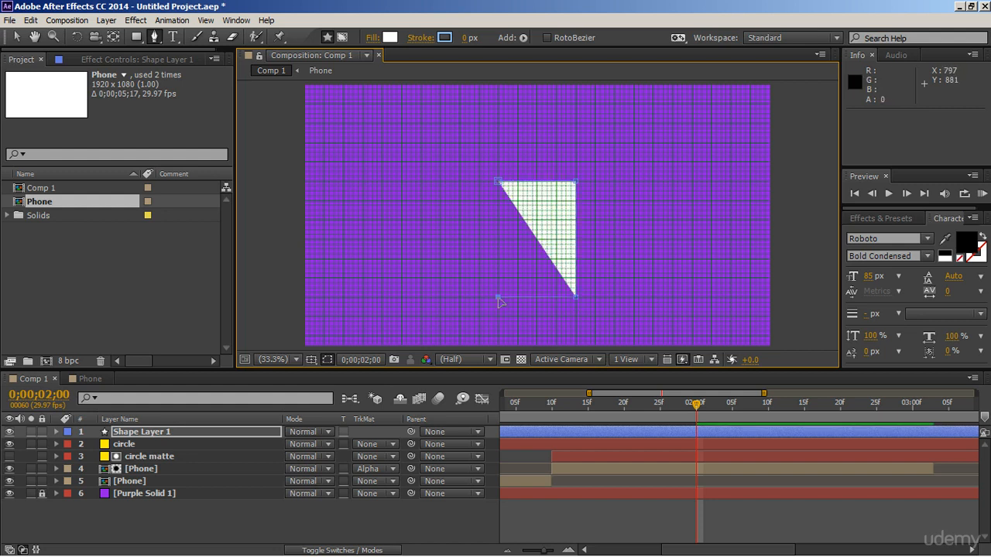
left_click(499, 182)
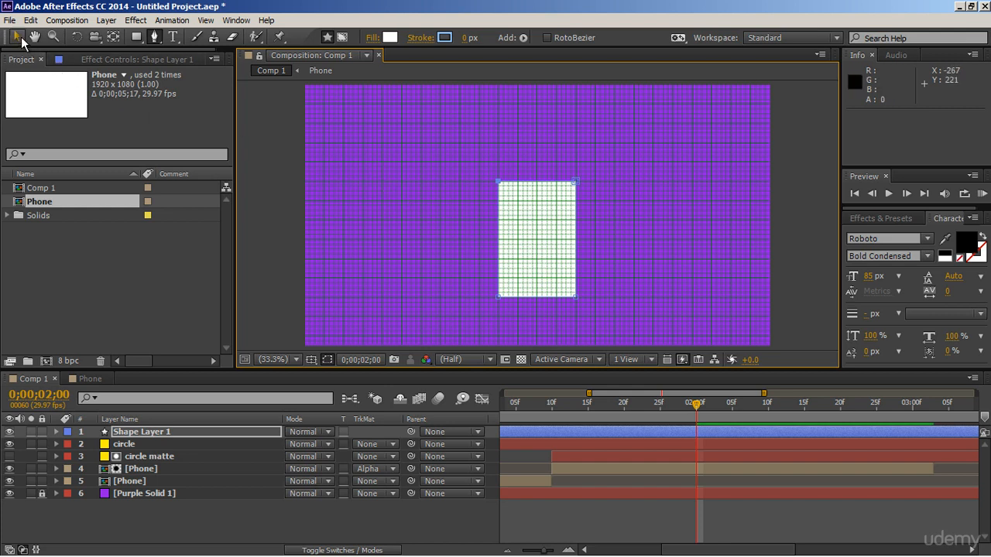
left_click(16, 36)
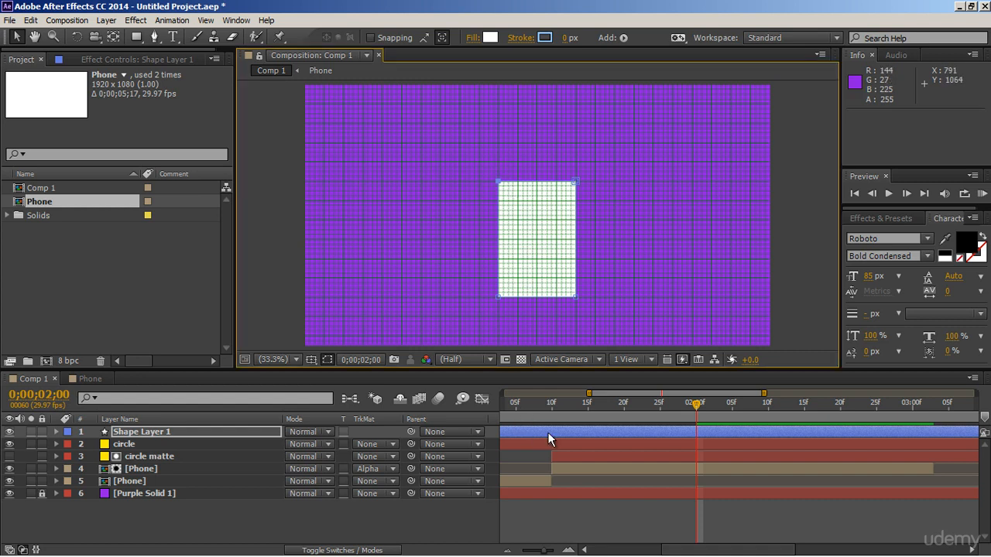
key("shift+Up")
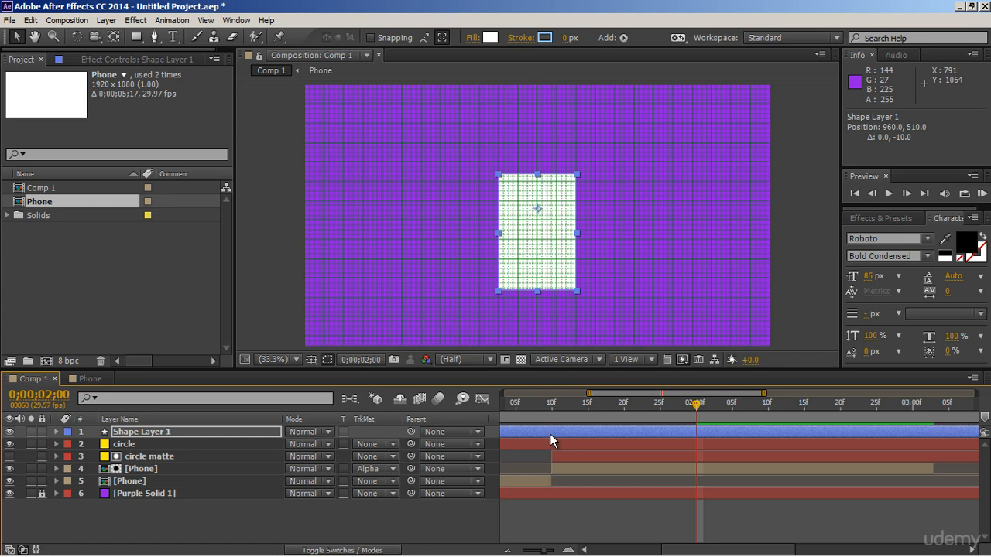
Step: Add Round Corners to the contents of Shape Layer 1 with a radius of 56
left_click(56, 431)
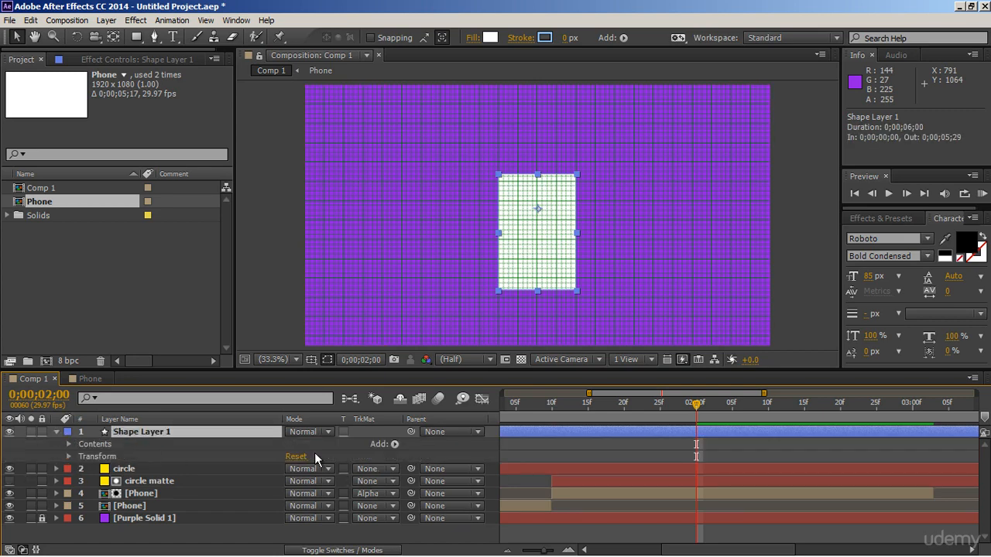
left_click(394, 445)
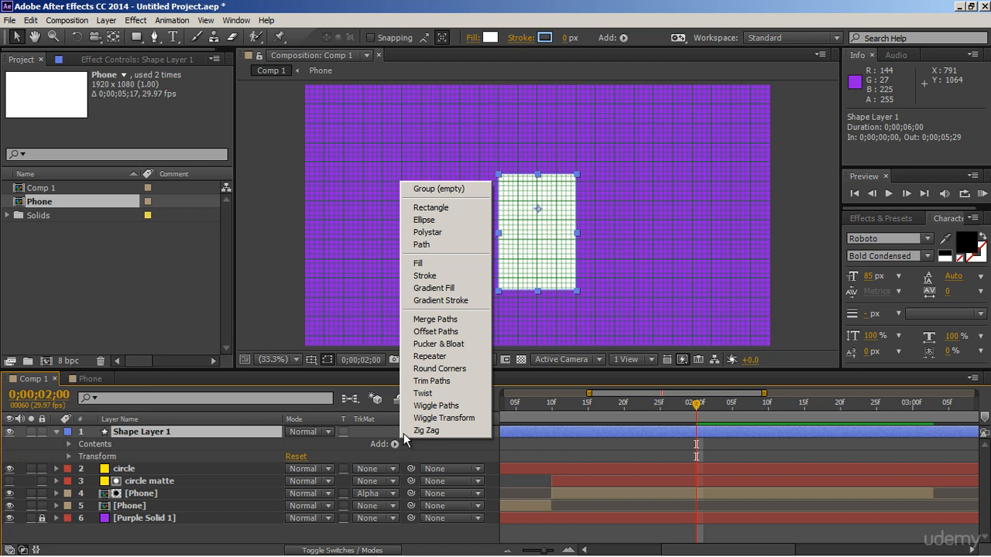
left_click(428, 370)
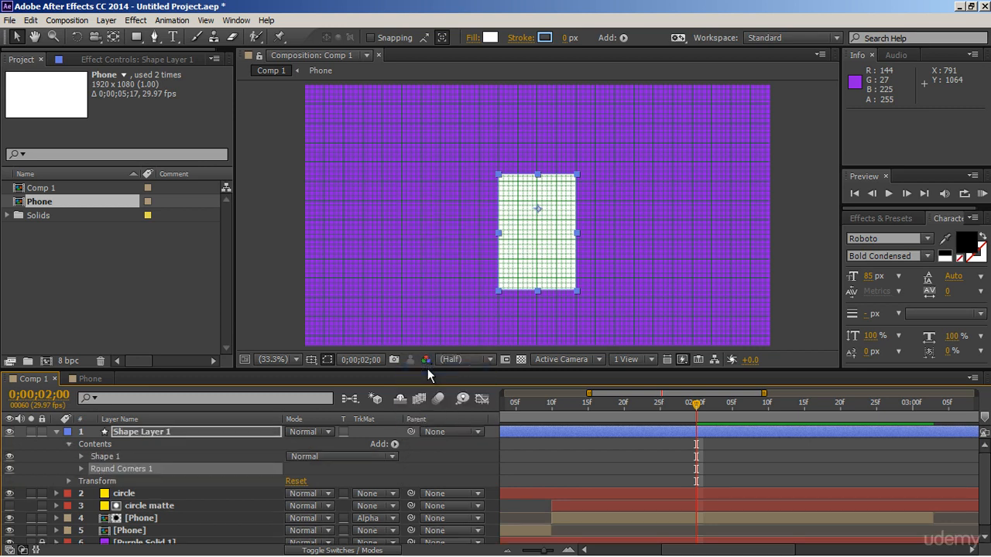
left_click(82, 468)
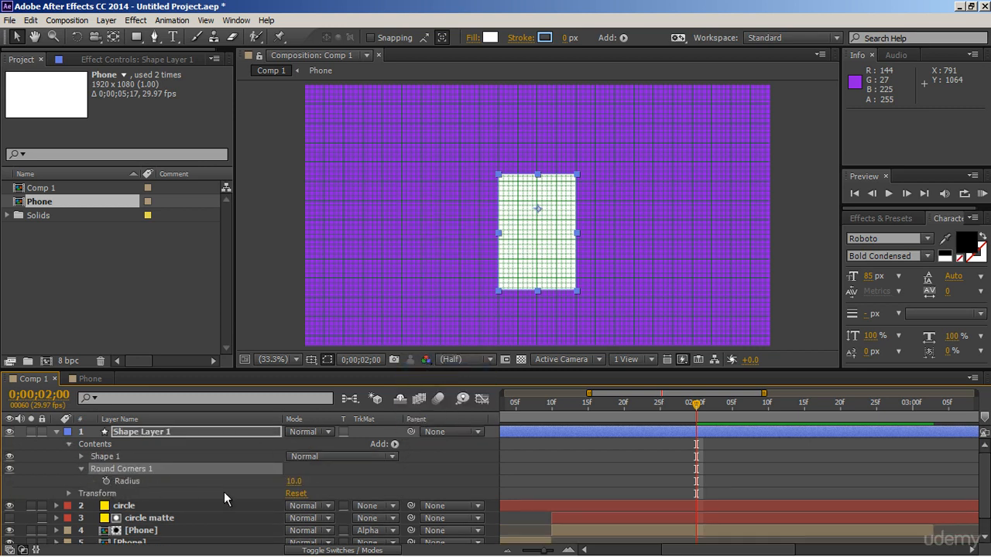
left_click_drag(295, 484, 334, 486)
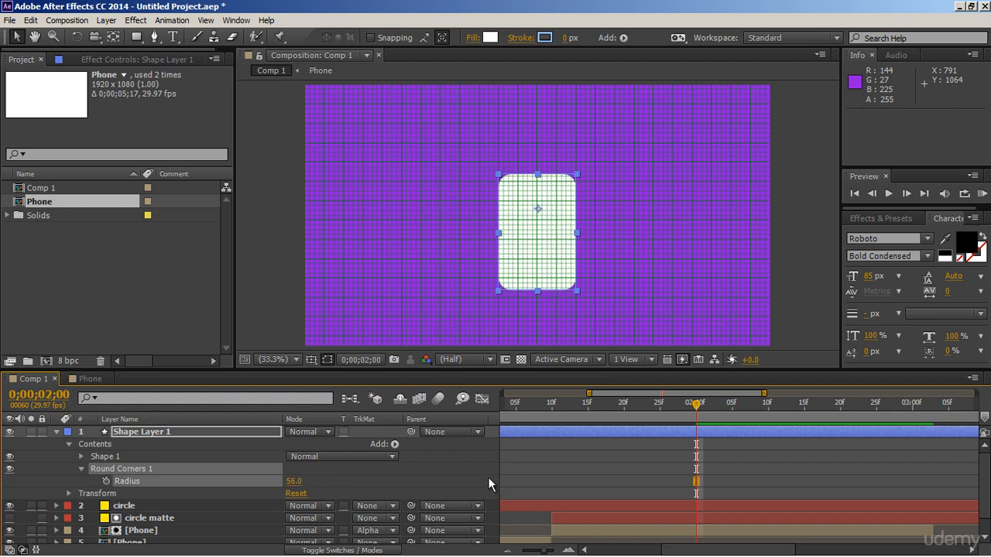
Step: Hide the composition grid and move Shape Layer 1 directly below the circle layer
left_click(310, 359)
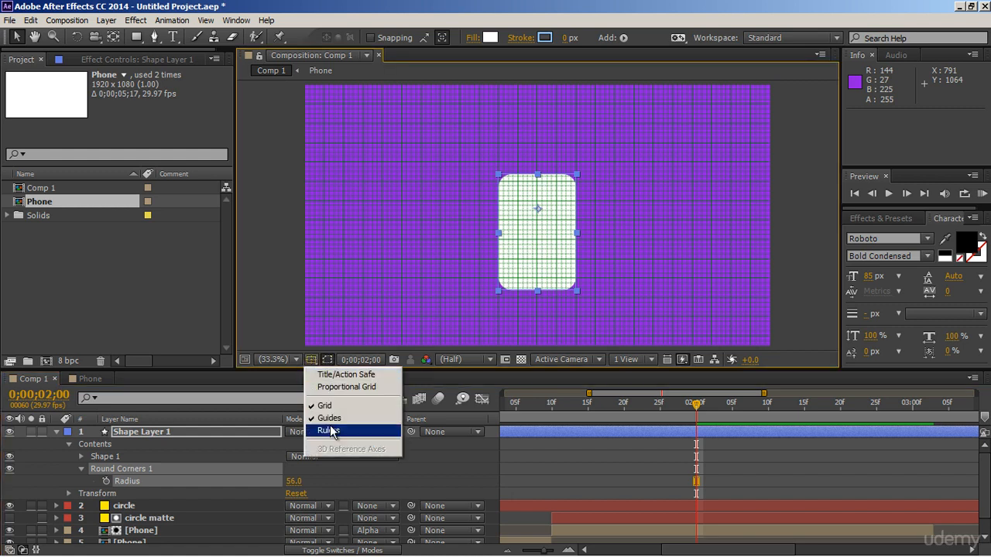
left_click(331, 404)
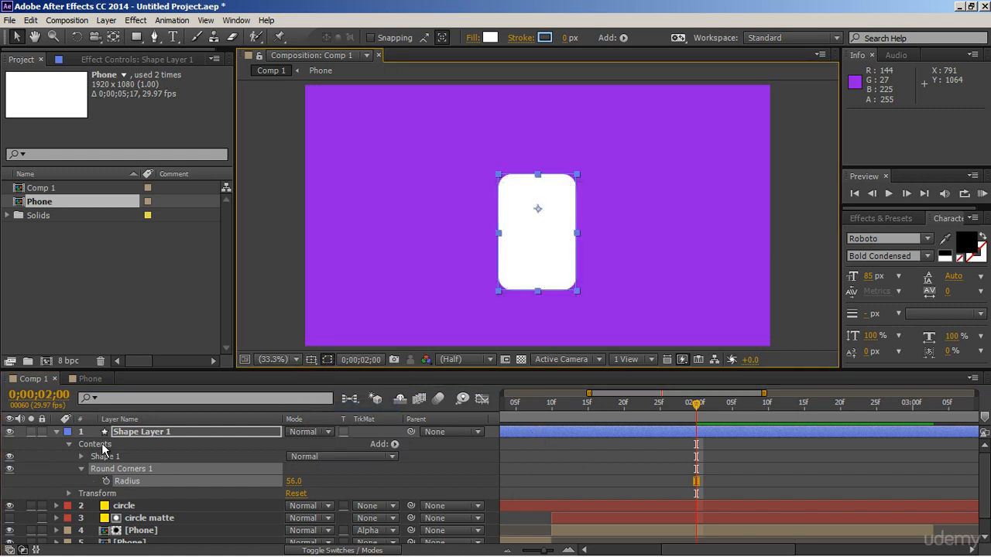
left_click(56, 431)
left_click_drag(182, 434, 182, 447)
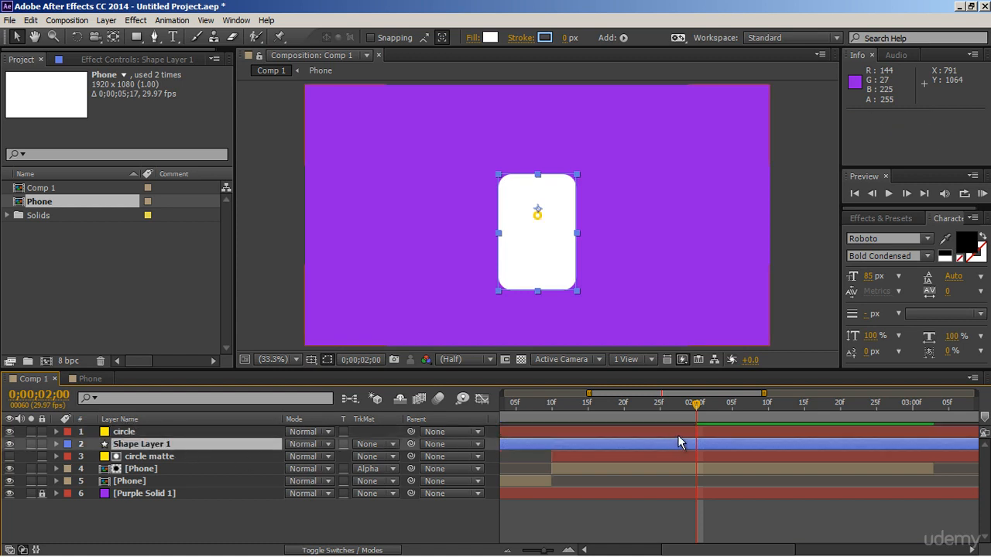
Step: Move Shape Layer 1 up in the composition to position 960, 480
key("shift+Up")
key("shift+Up")
key("shift+Up")
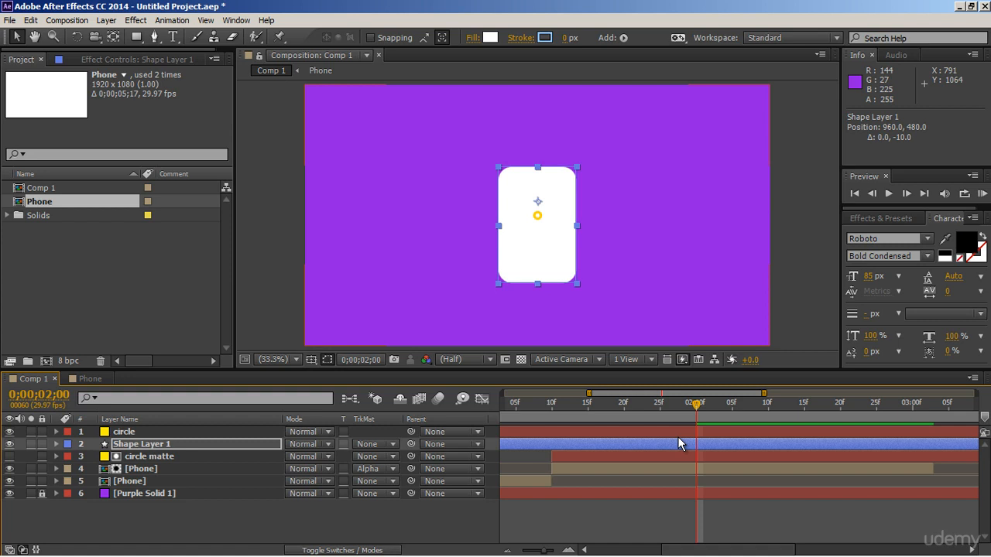
Step: Trim Shape Layer 1 to begin at 0;00;02;00 and move its anchor point to the centre of the rounded rectangle
key("alt+bracketleft")
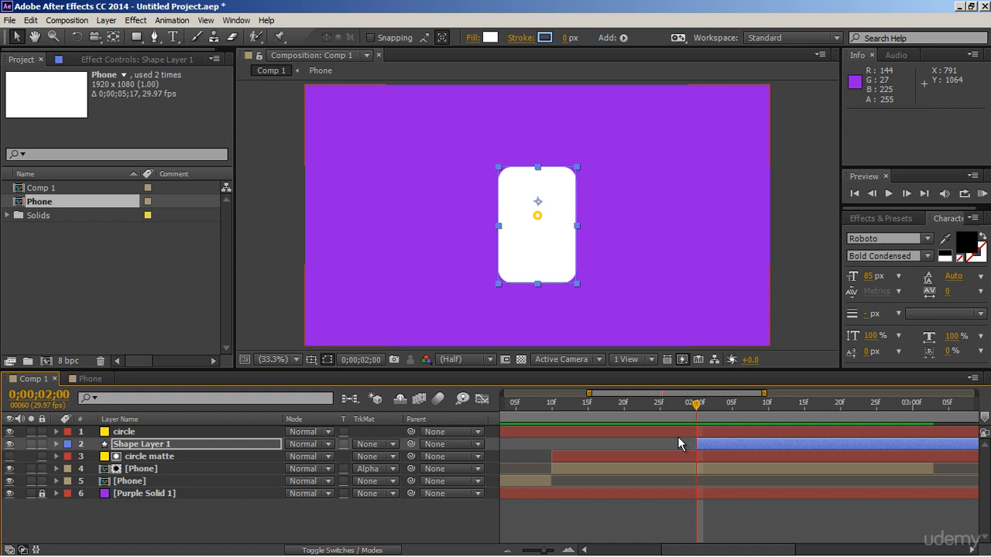
left_click(113, 38)
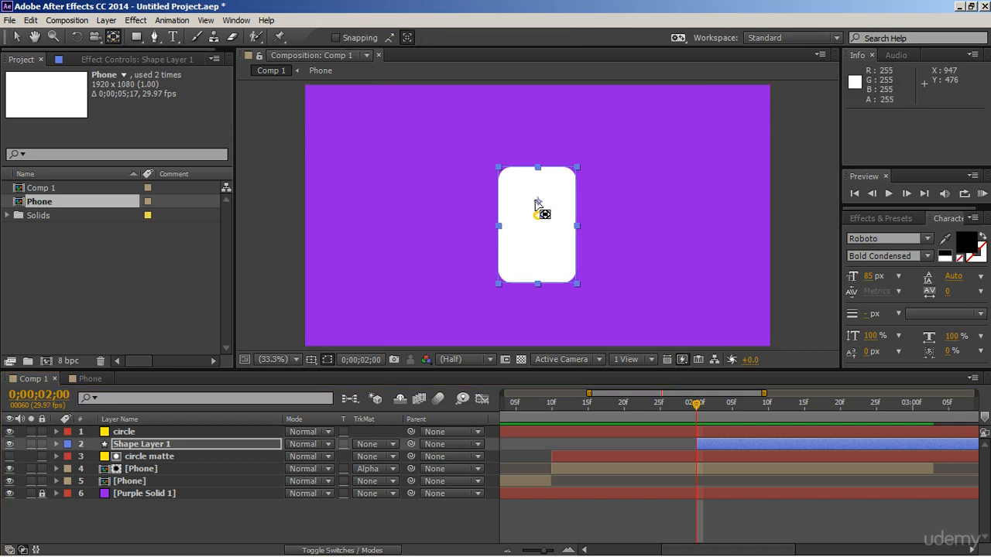
left_click_drag(537, 202, 537, 225)
left_click(16, 37)
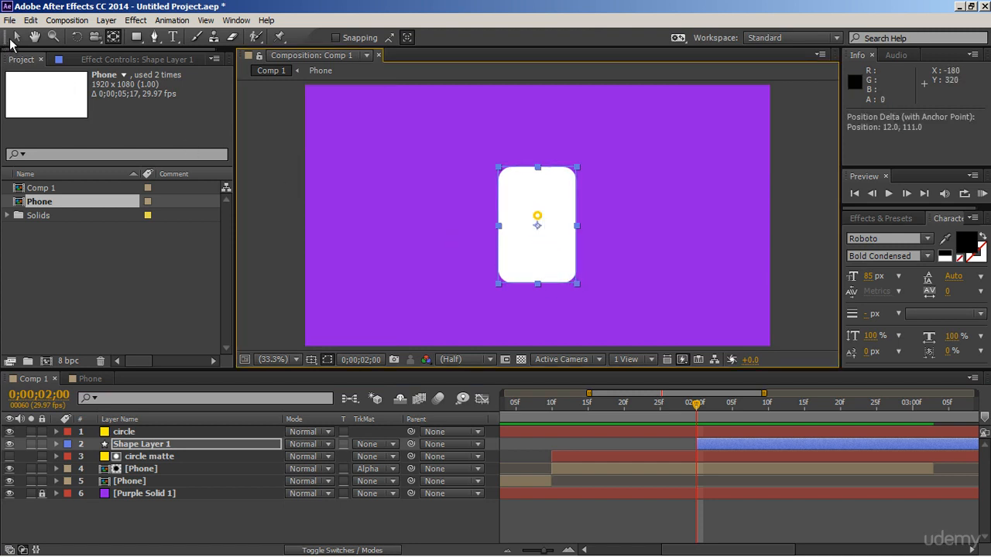
Step: Change the fill of Shape Layer 1 to the muted yellow EACF4F
left_click(723, 444)
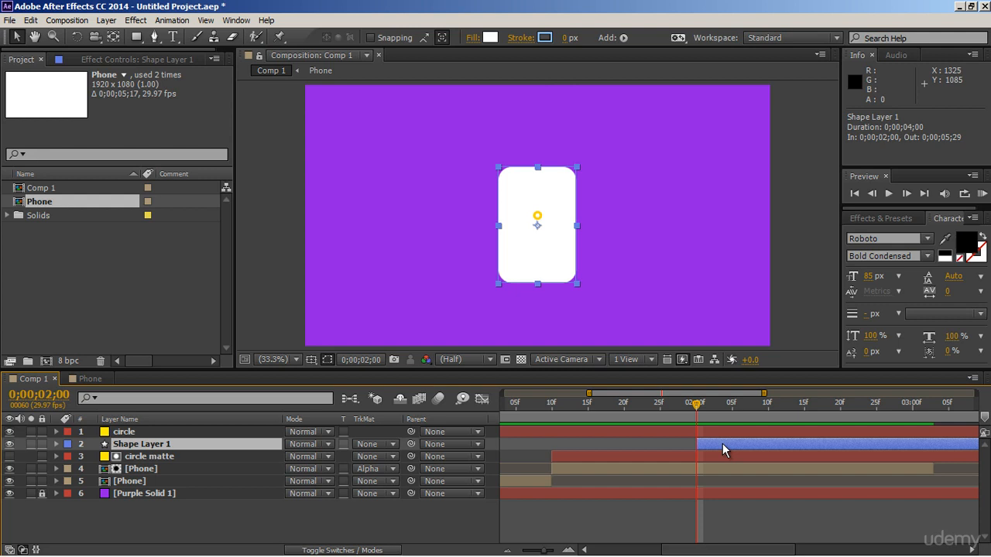
left_click(490, 37)
left_click_drag(309, 414, 309, 410)
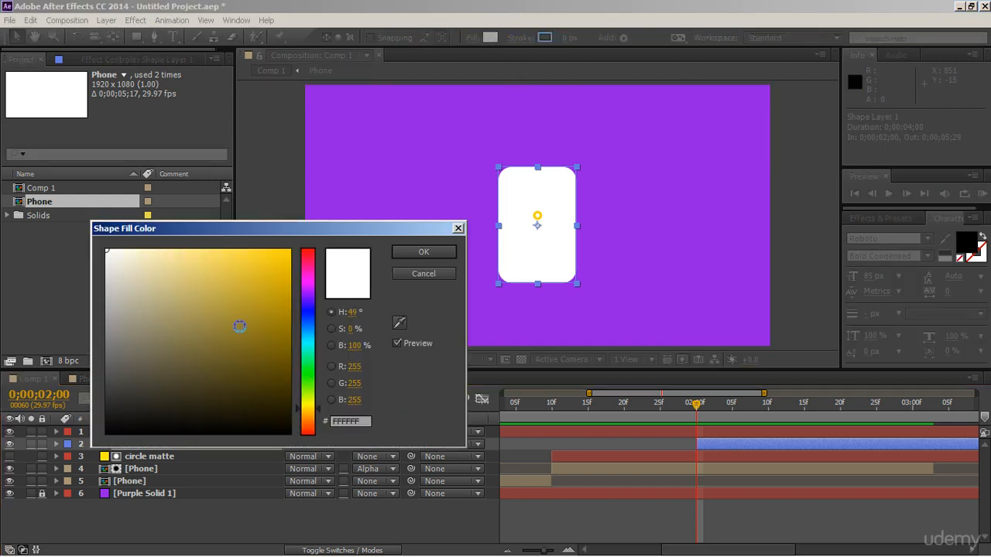
mouse_move(212, 276)
left_mouse_down()
mouse_move(234, 274)
mouse_move(228, 264)
left_mouse_up()
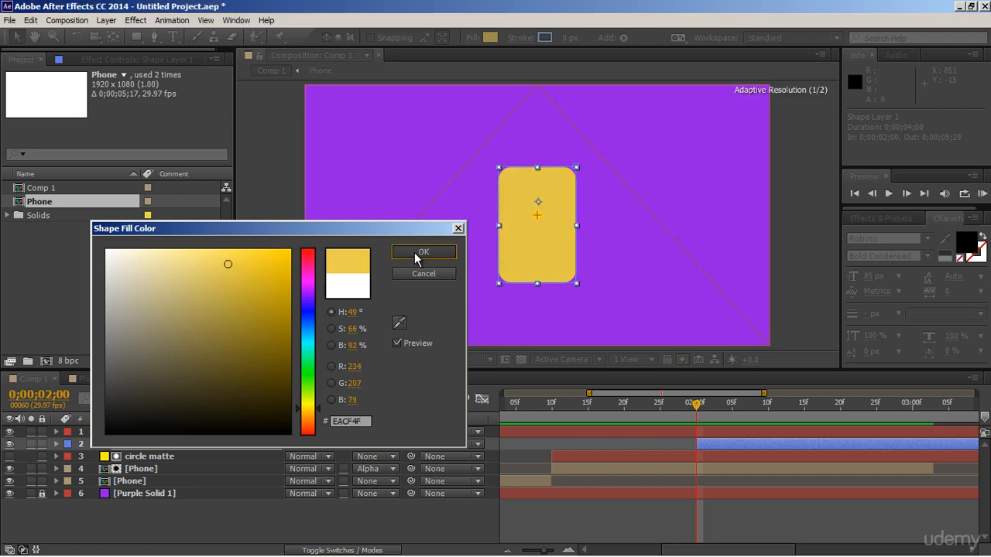
left_click(414, 253)
left_click(734, 446)
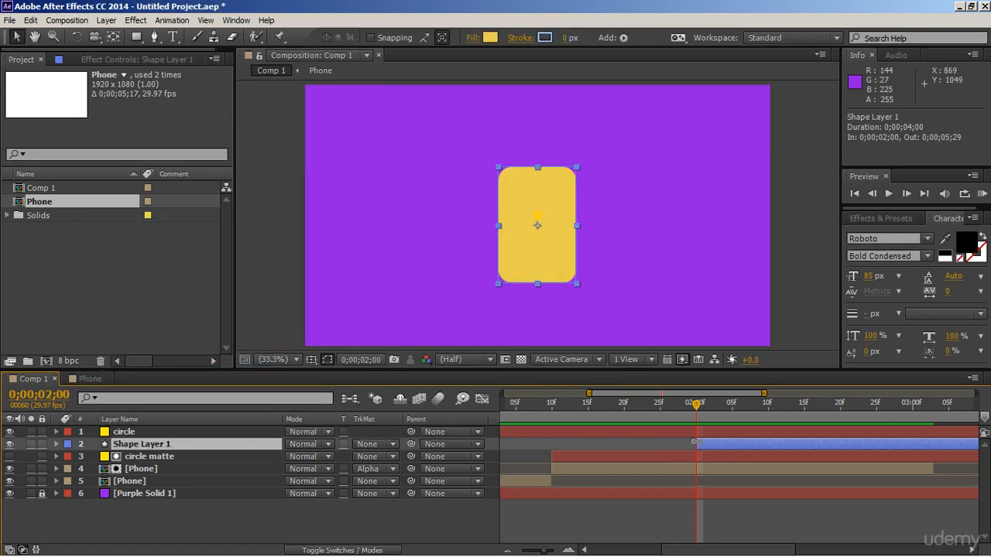
Step: Taper the rounded rectangle by moving both upper corner points of Path 1 in Shape 1 inward
left_click(56, 443)
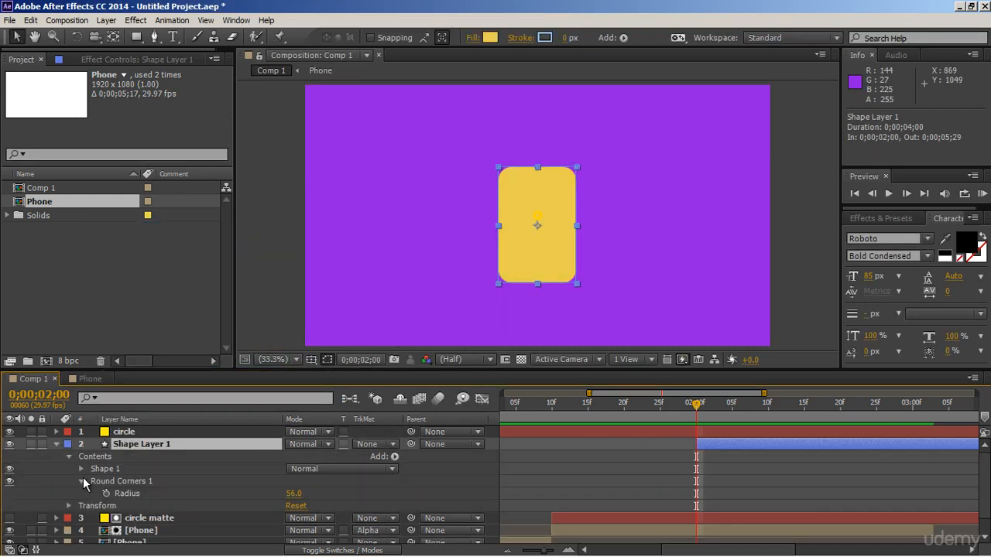
left_click(82, 481)
left_click(82, 469)
left_click(94, 480)
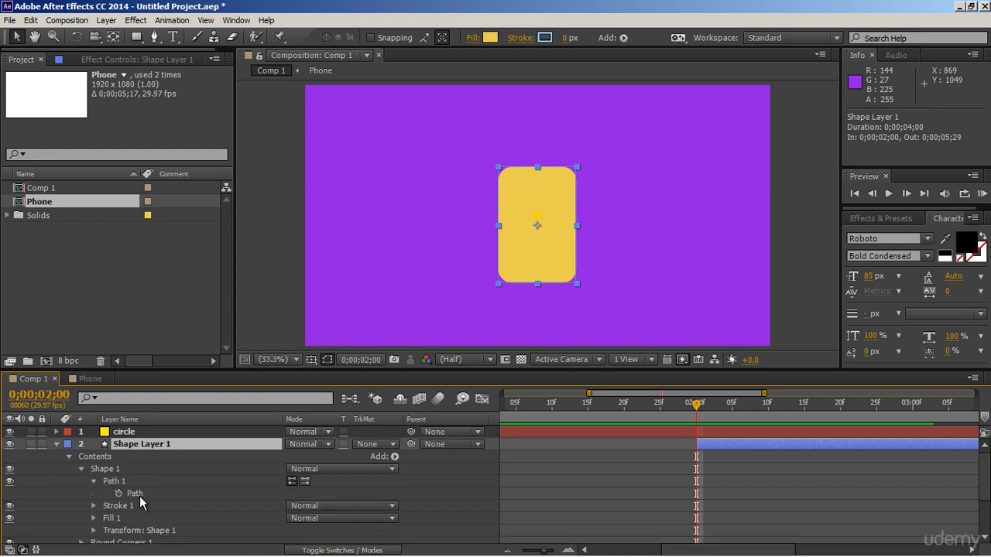
left_click(136, 493)
left_click_drag(486, 155, 509, 177)
key("Right")
key("Right")
key("Right")
key("Right")
key("Right")
key("Right")
key("Right")
key("Right")
key("Right")
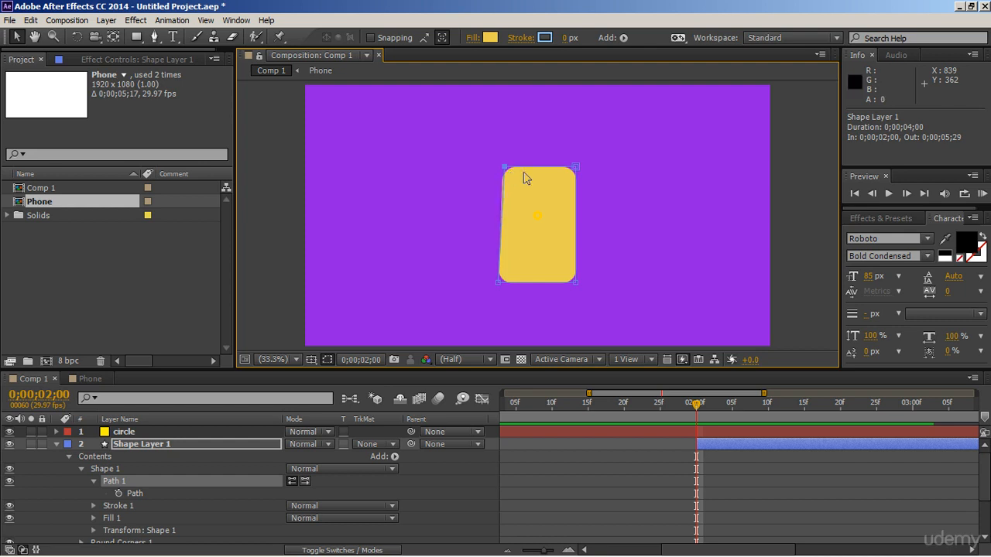
left_click(575, 167)
key("Left")
key("Left")
key("Left")
key("Left")
key("Left")
key("Left")
key("Left")
key("Left")
Step: Widen the base of the tapered shape by moving both lower corner points slightly outward
left_click(575, 282)
key("Right")
key("Right")
key("Right")
key("Right")
key("Right")
key("Right")
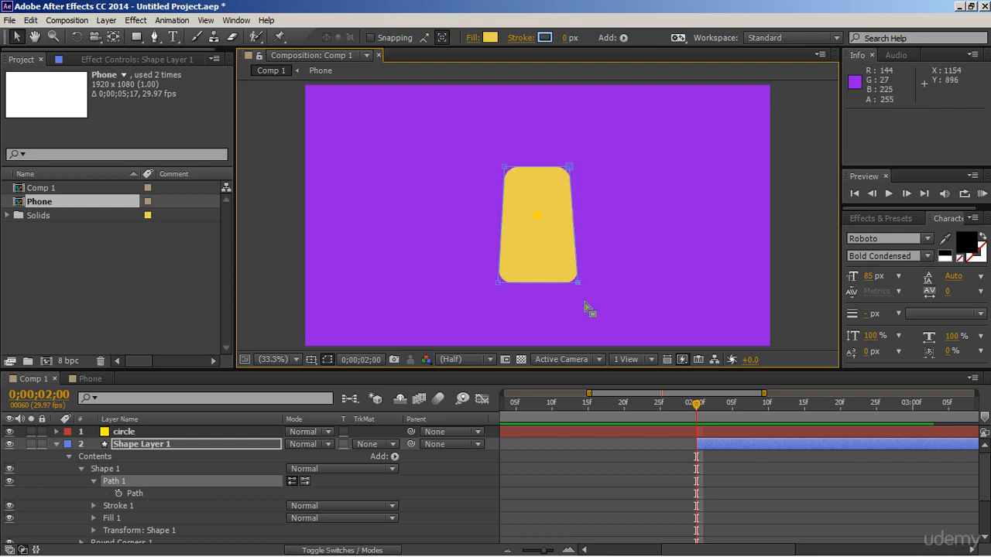
left_click(498, 282)
key("Left")
key("Left")
key("Left")
key("Left")
key("Left")
key("Left")
Step: Soften the taper by moving both upper corner points slightly back outward, and deselect the path
left_click(506, 169)
key("Left")
key("Left")
key("Left")
key("Left")
key("Left")
key("Left")
key("Left")
key("Left")
key("Left")
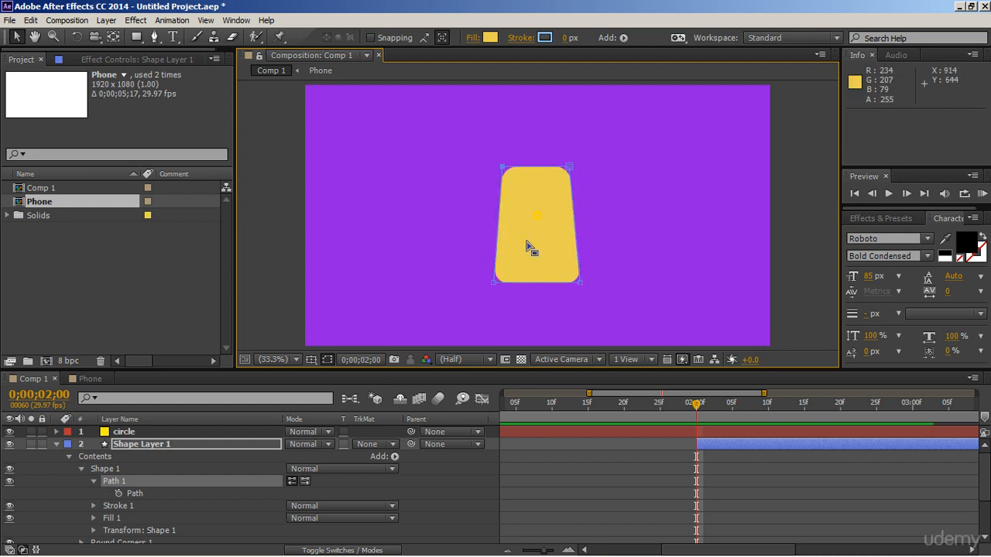
left_click(571, 167)
key("Right")
key("Right")
key("Right")
key("Right")
key("Right")
key("Right")
key("Right")
key("Right")
key("Right")
key("Right")
key("Right")
key("Right")
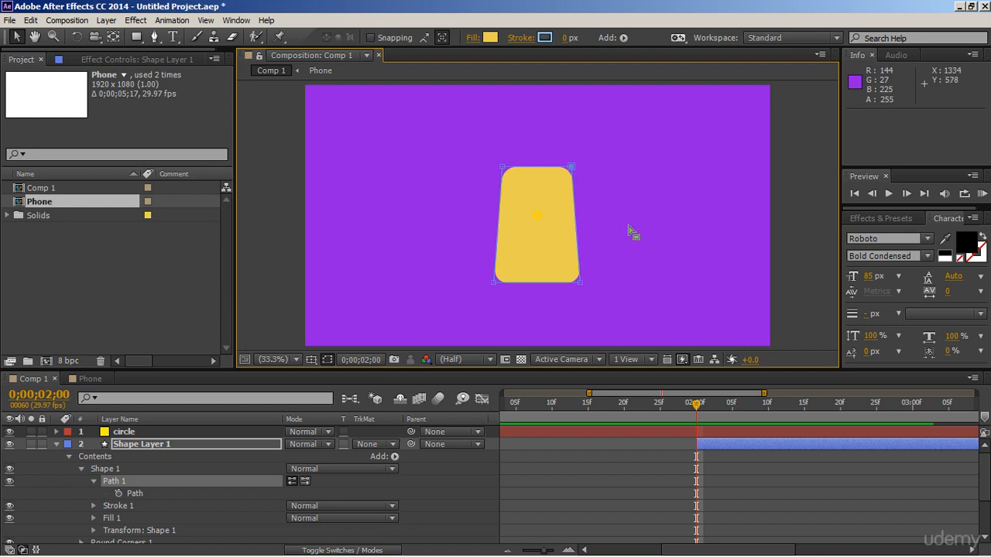
left_click(573, 490)
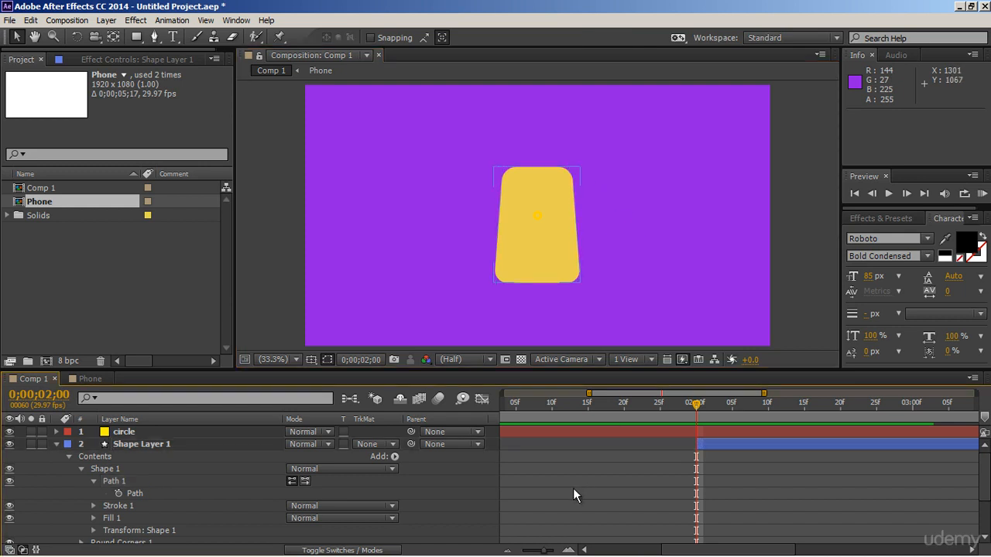
Step: Set keyframes for the tapered shape's Path at 0;00;02;00 and 0;00;02;15
left_click(119, 493)
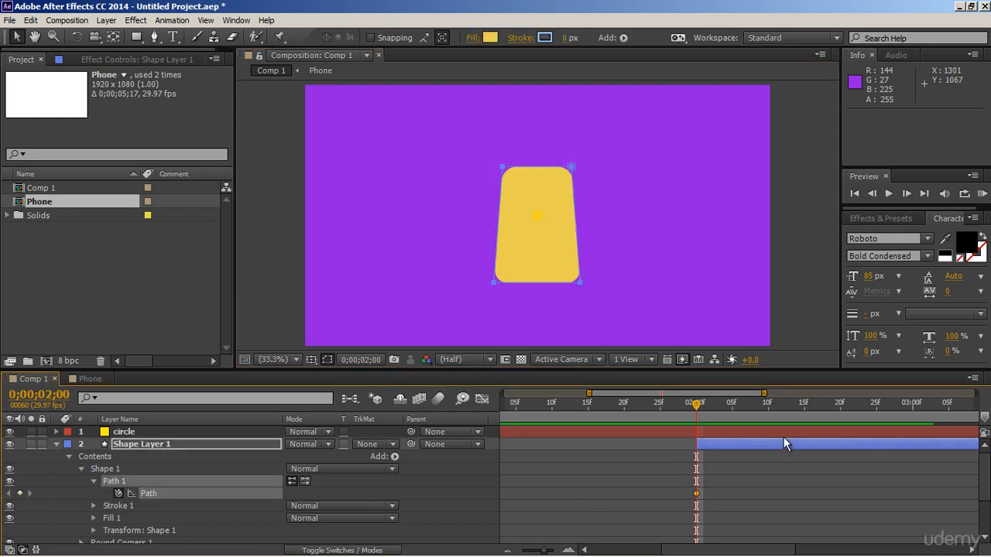
left_click_drag(699, 409, 806, 418)
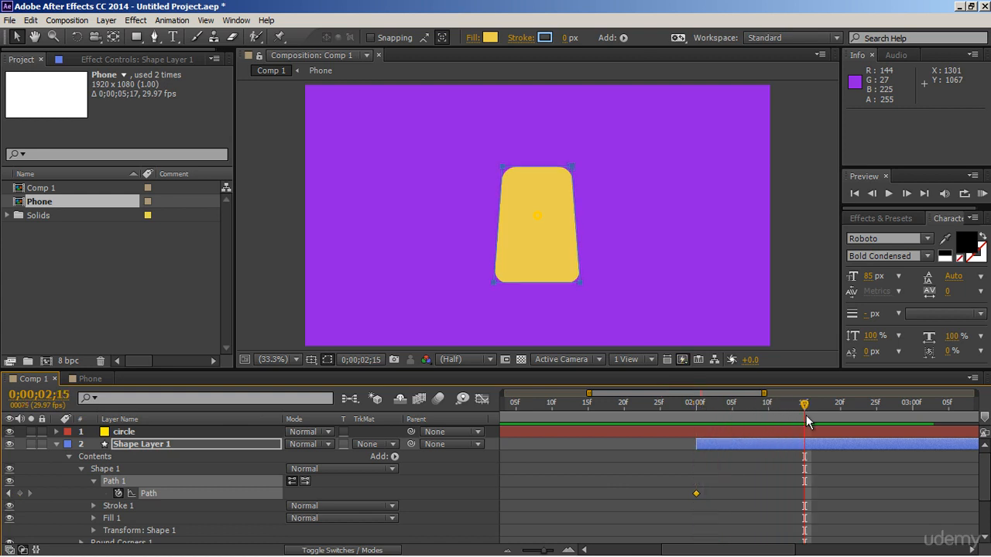
left_click(20, 493)
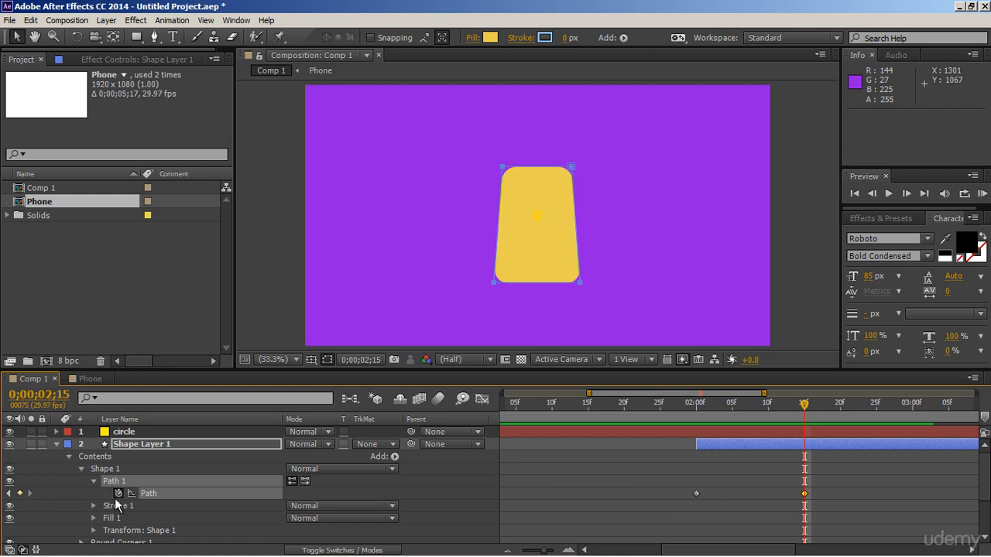
Step: At the 0;00;02;00 Path keyframe, lower both upper corner points of the shape to just above the small ring
left_click(697, 409)
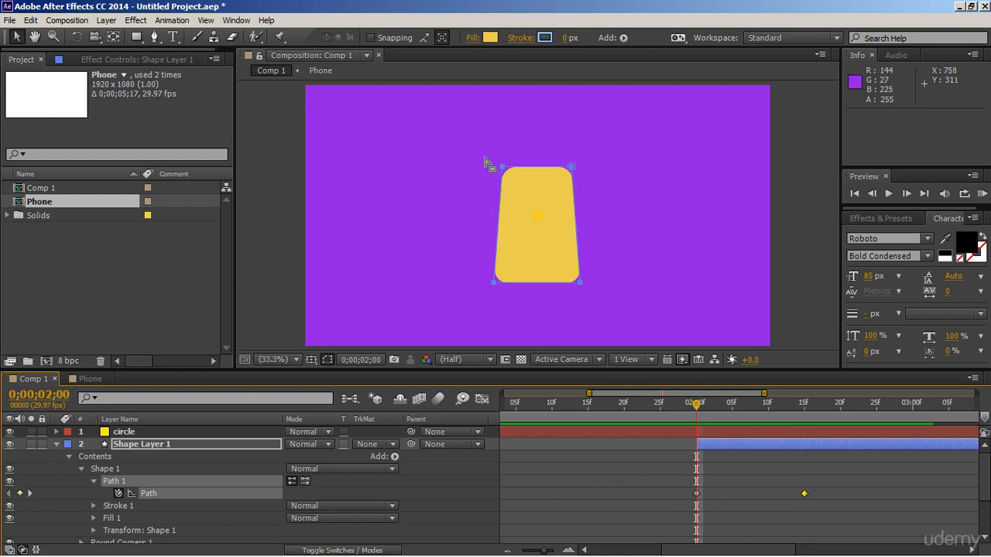
left_click_drag(481, 153, 597, 174)
key("shift+Down")
key("shift+Down")
key("shift+Down")
key("shift+Down")
key("shift+Down")
key("shift+Down")
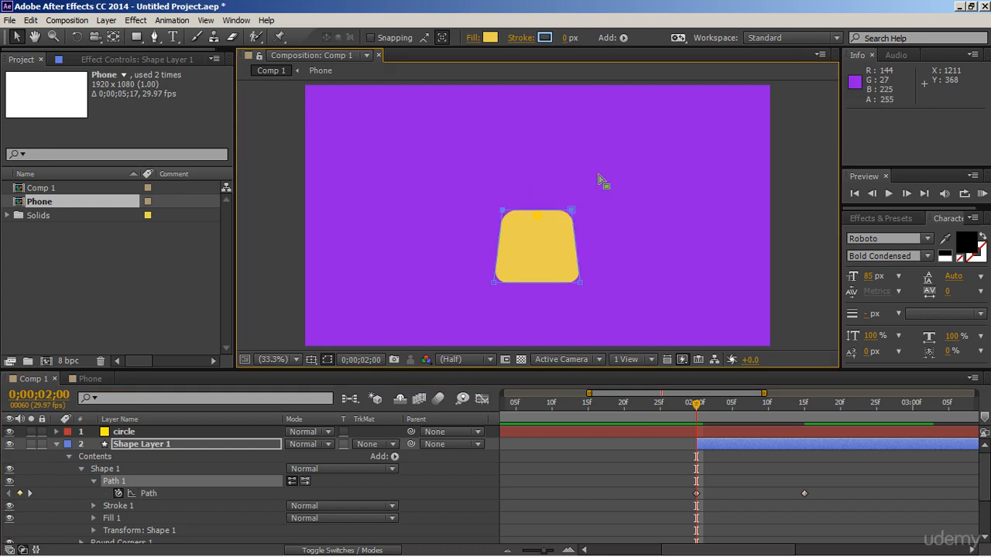
Step: Raise both lower corner points at 0;00;02;00 until the shape is flattened into a thin horizontal strip
left_click_drag(473, 275, 608, 289)
key("shift+Up")
key("shift+Up")
key("shift+Up")
key("shift+Up")
key("shift+Up")
key("shift+Up")
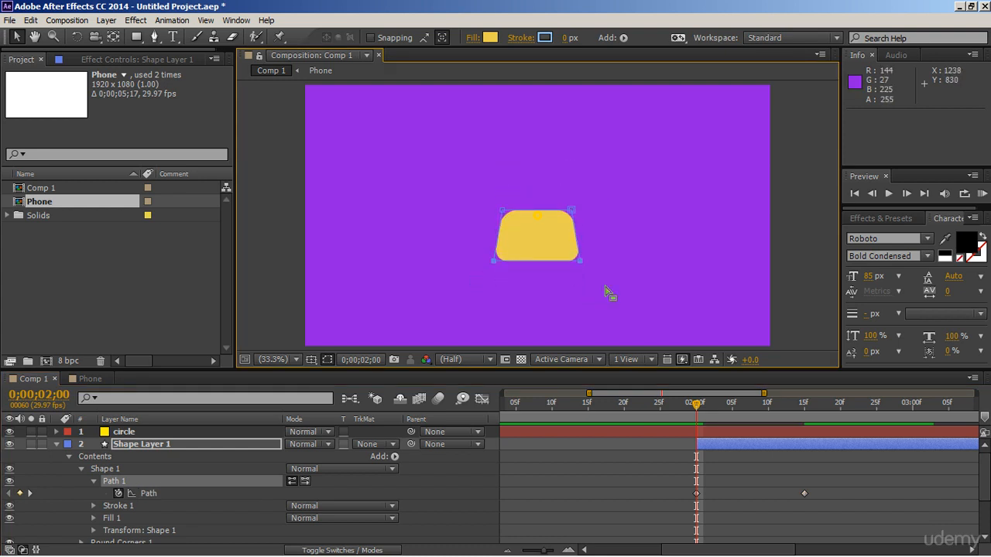
key("shift+Up")
key("shift+Up")
key("shift+Up")
key("shift+Up")
key("shift+Up")
key("shift+Up")
key("shift+Up")
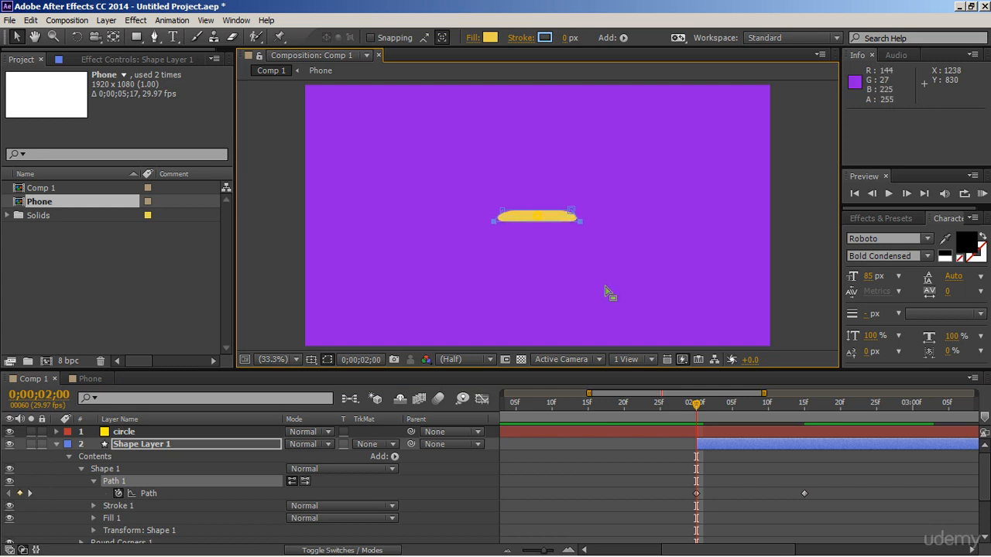
Step: Narrow the flattened strip at 0;00;02;00 by moving its left and right end points inward
left_click_drag(479, 200, 517, 235)
key("shift+Right")
key("shift+Right")
key("shift+Right")
left_click_drag(559, 193, 599, 231)
key("shift+Left")
key("shift+Left")
key("shift+Left")
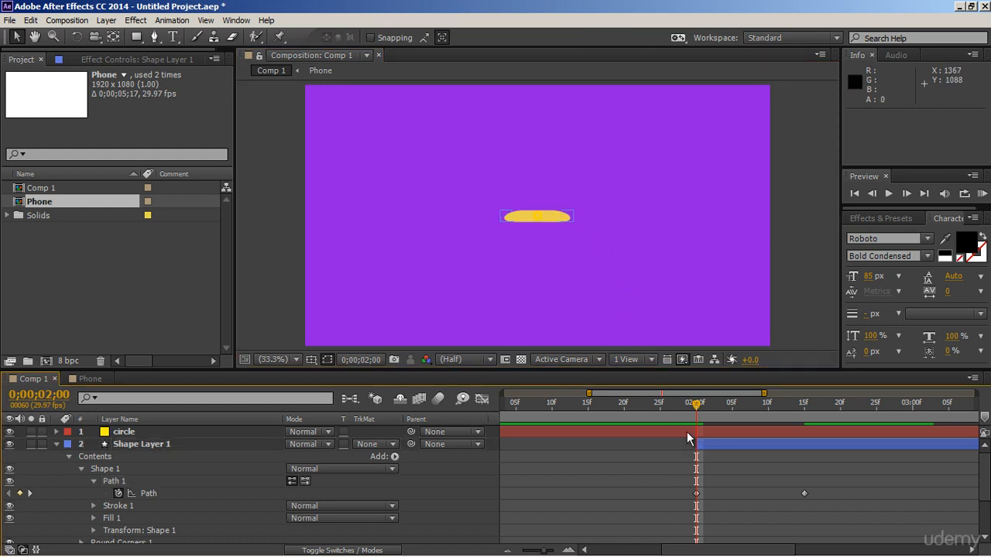
Step: Apply Easy Ease to both Path keyframes at 0;00;02;00 and 0;00;02;15
left_click_drag(697, 407, 798, 433)
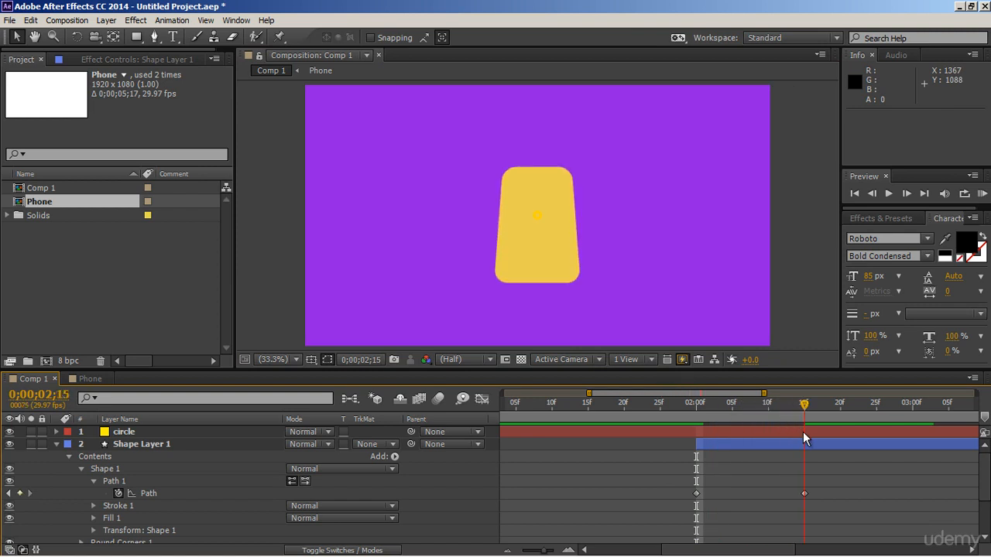
left_click_drag(678, 490, 806, 493)
right_click(806, 492)
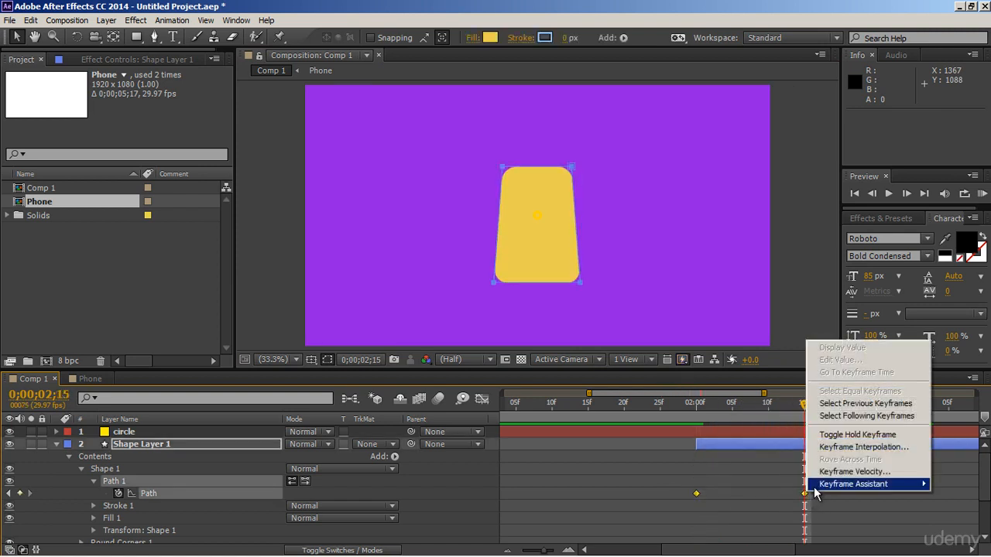
mouse_move(821, 542)
left_click(707, 409)
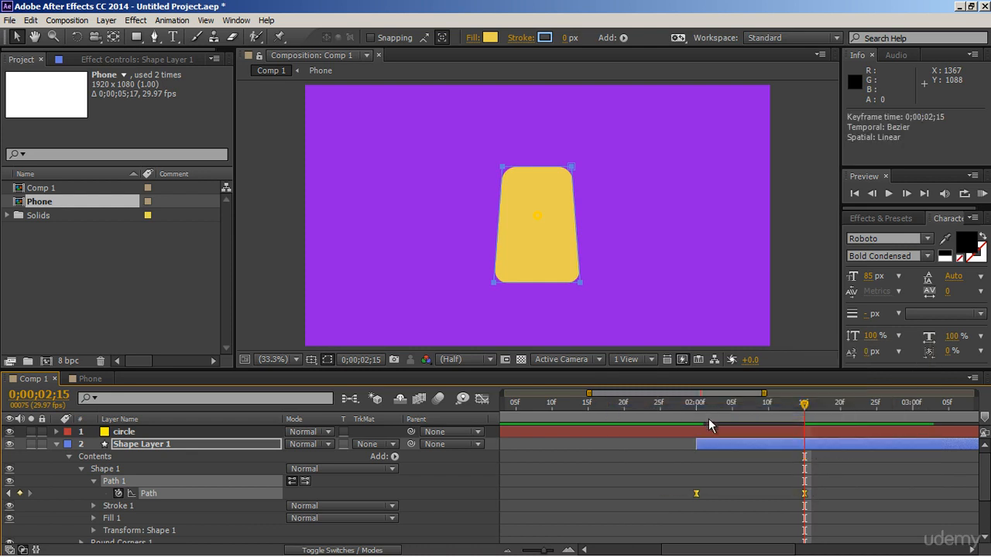
Step: Reshape the Path speed graph for a fast start and a long slow-down, and preview the animation from 0;00;02;00
left_click(694, 493)
left_click(486, 397)
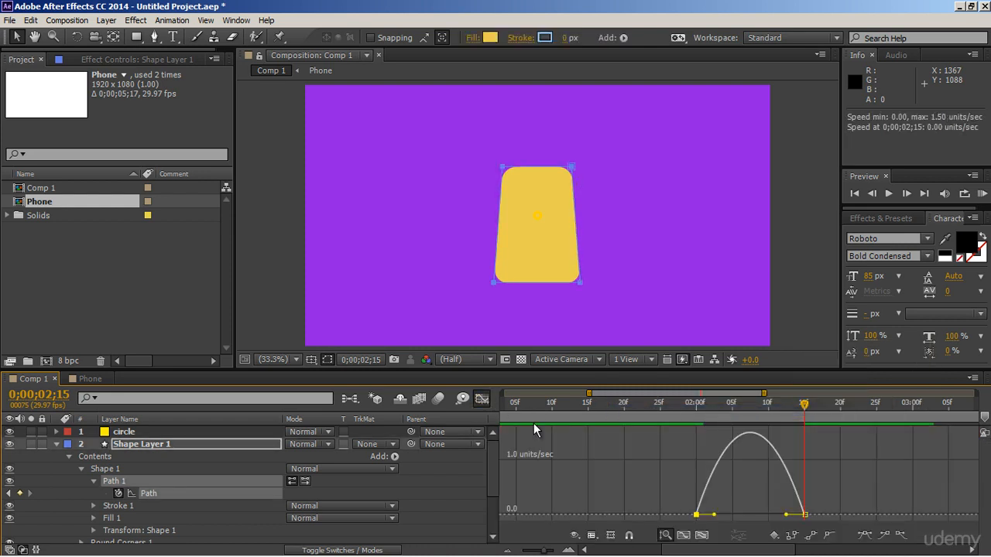
left_click_drag(714, 515, 704, 521)
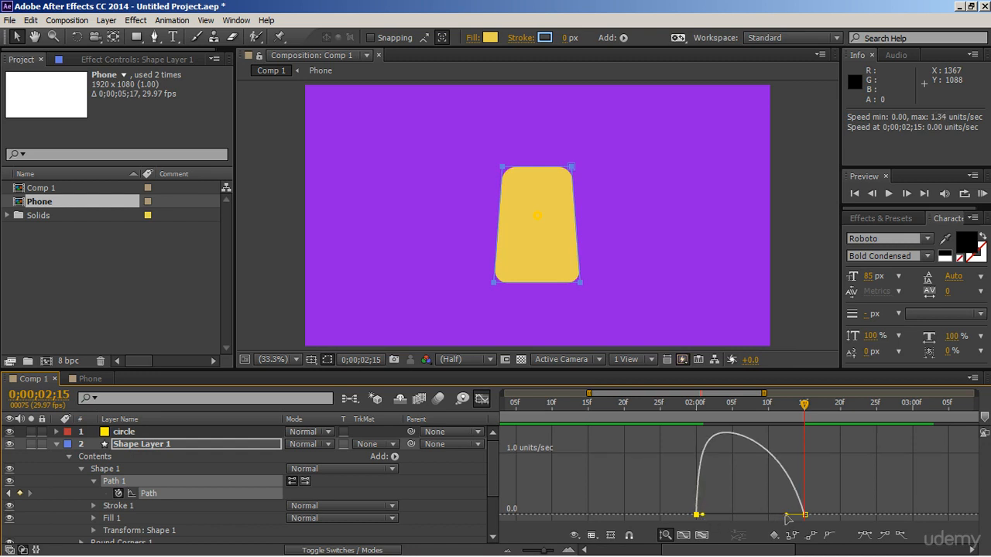
left_click_drag(785, 515, 765, 516)
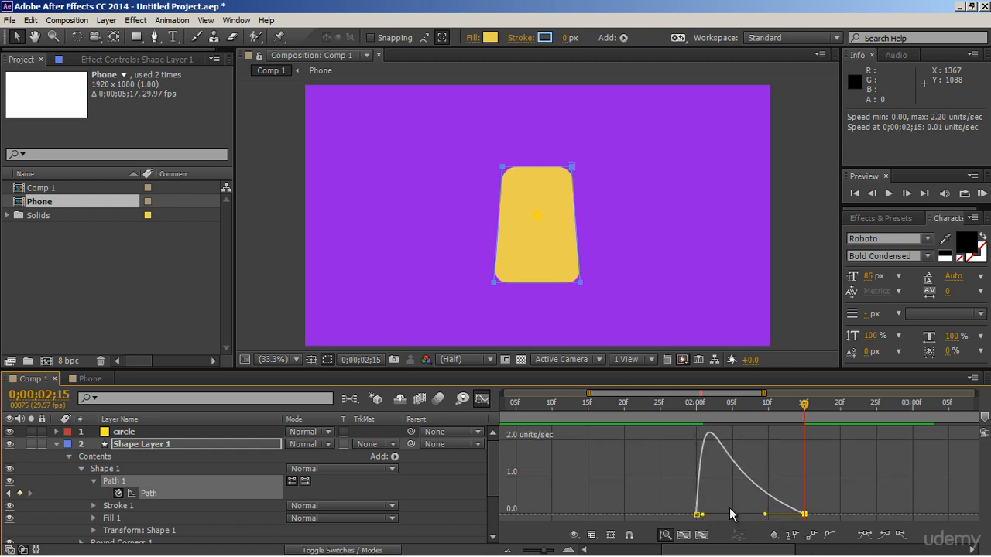
left_click(481, 398)
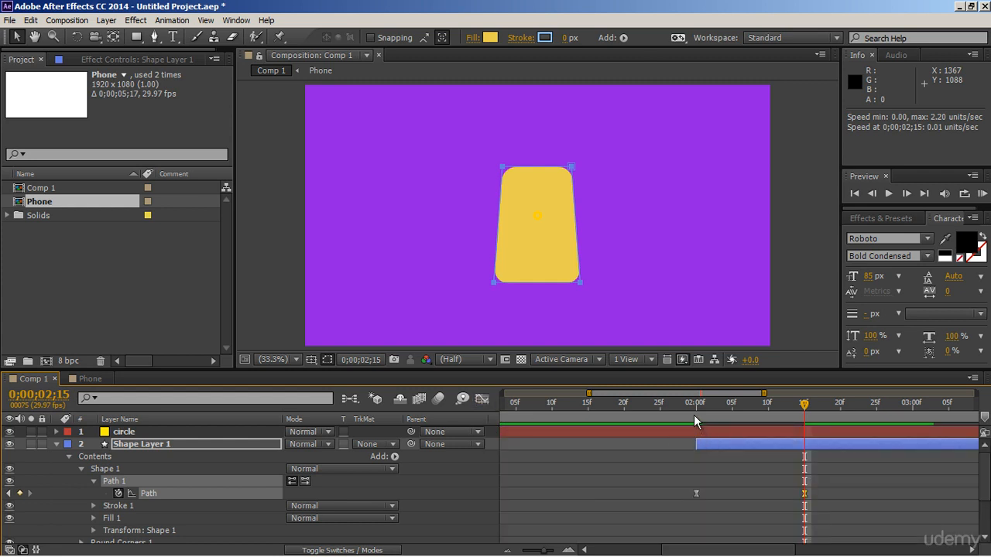
left_click(694, 415)
key("space")
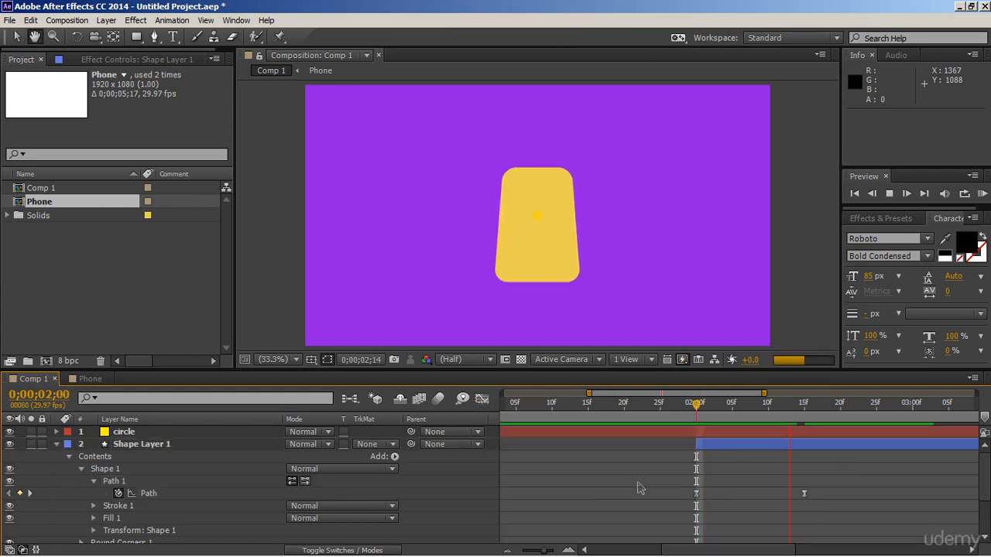
key("space")
key("space")
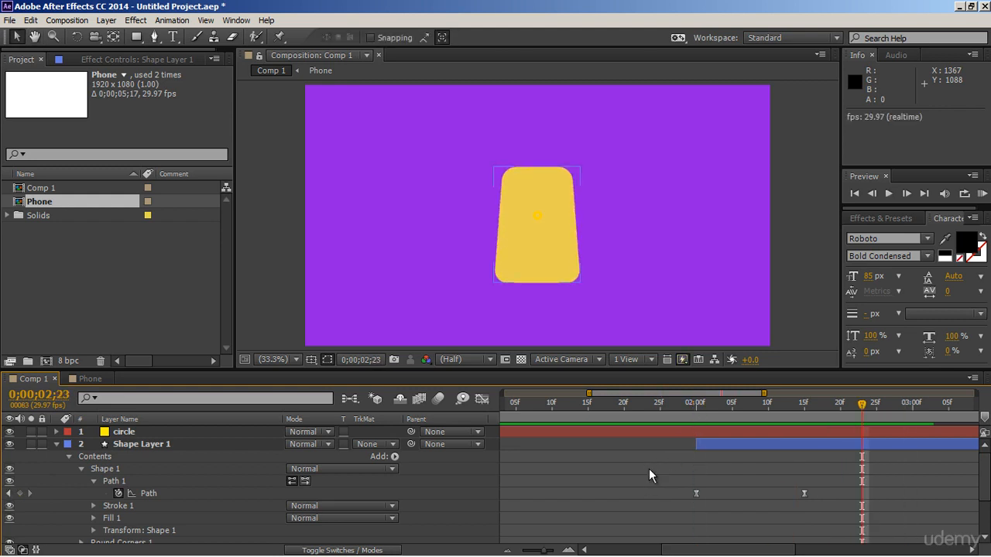
Step: At 0;00;02;15, draw a circle about 230 px wide over the tapered shape on a new shape layer
key("j")
left_click(56, 443)
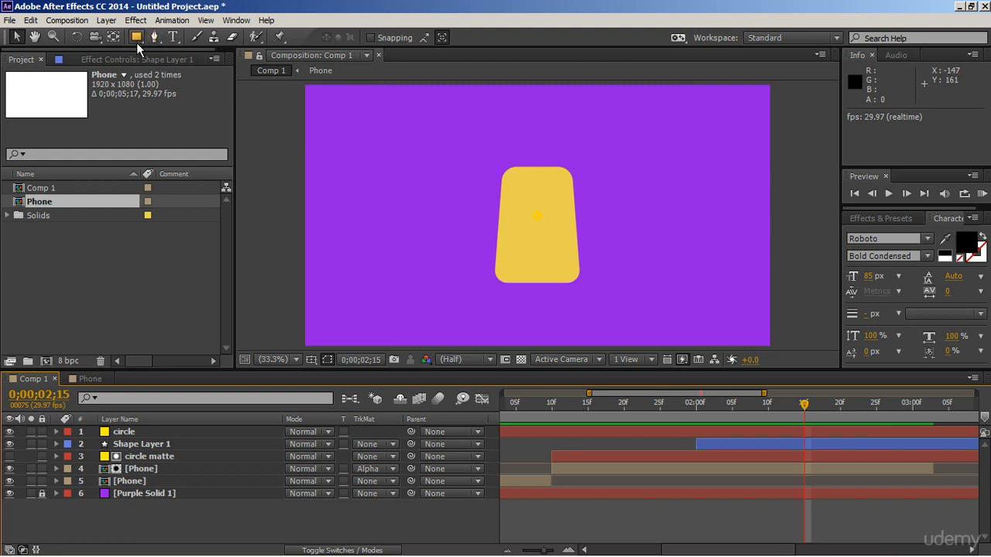
left_click_drag(144, 41, 167, 69)
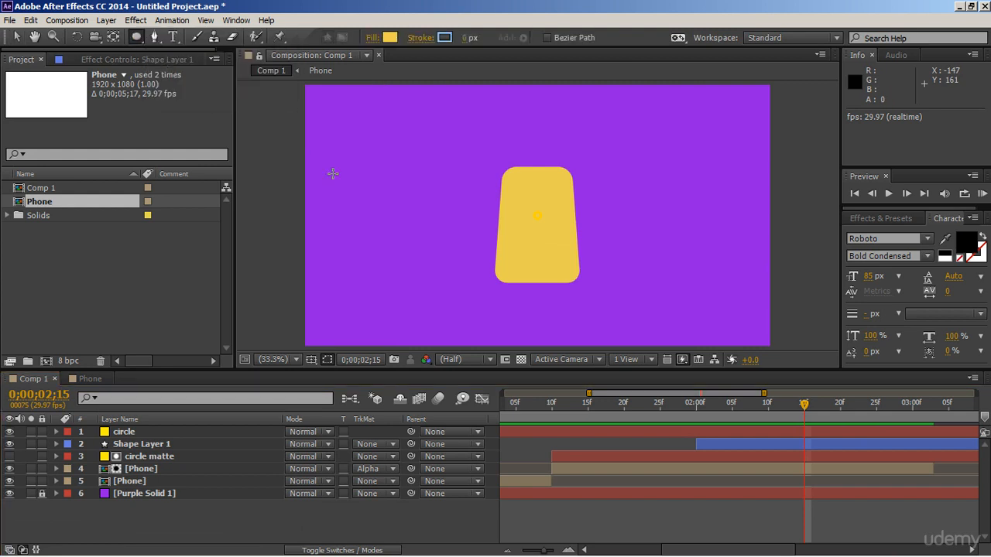
left_click_drag(517, 207, 573, 263)
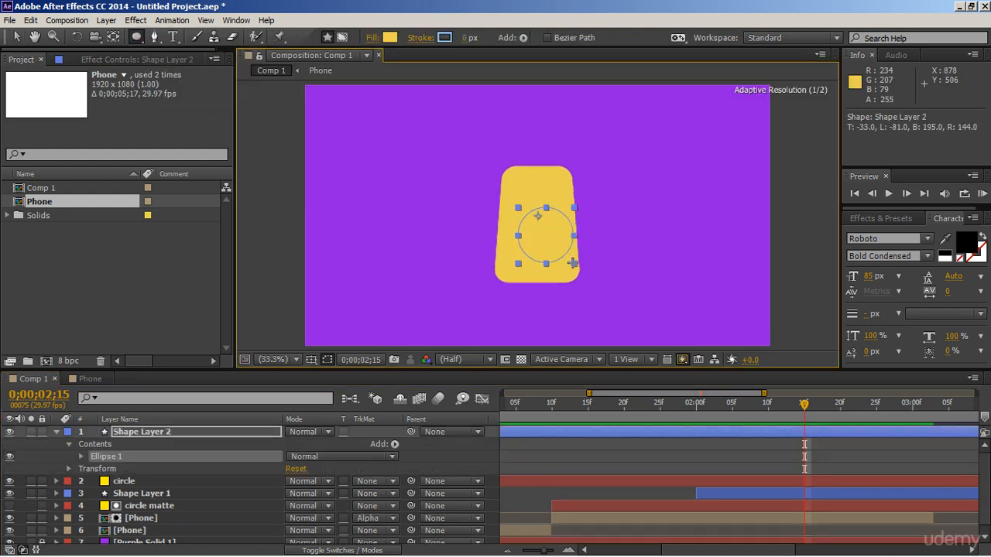
left_click(17, 37)
left_click(679, 430)
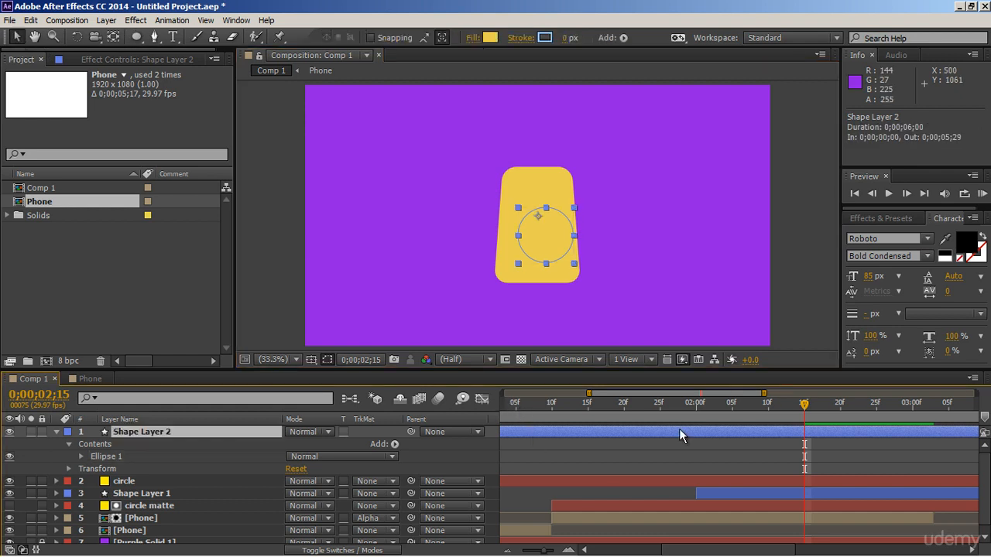
Step: Set the fill colour of the circle on Shape Layer 2 to white (FFFFFF)
left_click(492, 36)
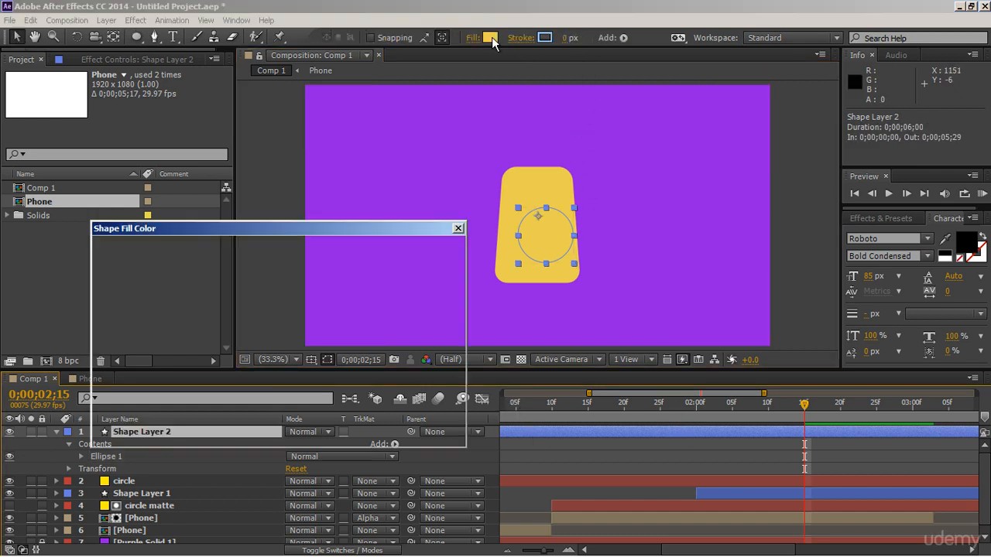
left_click(107, 250)
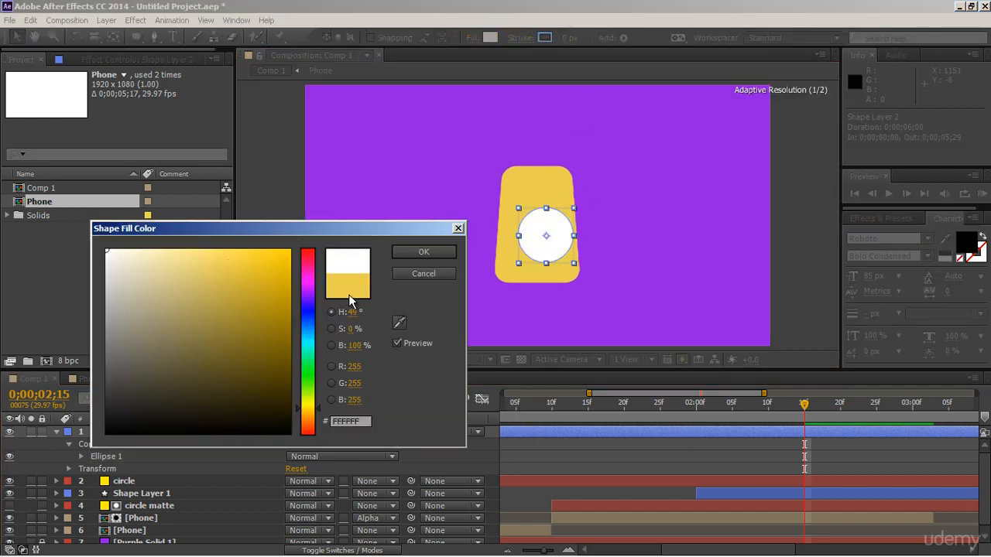
left_click(411, 253)
Step: Nudge the white circle up and left until it sits horizontally centred on the tapered yellow shape
key("shift+Up")
key("shift+Up")
key("shift+Up")
key("shift+Left")
key("shift+Left")
key("shift+Left")
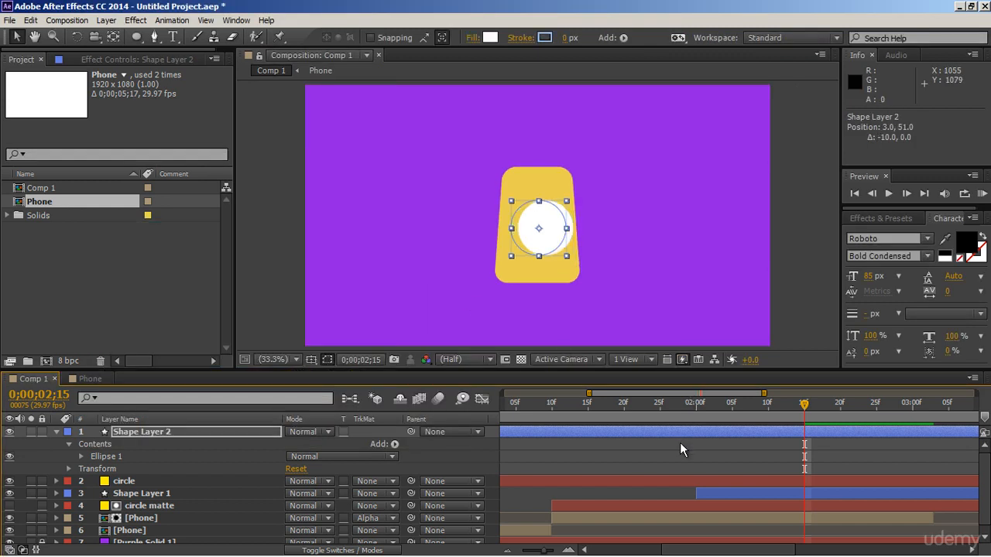
key("Left")
key("Left")
key("Left")
key("Down")
key("Down")
key("Down")
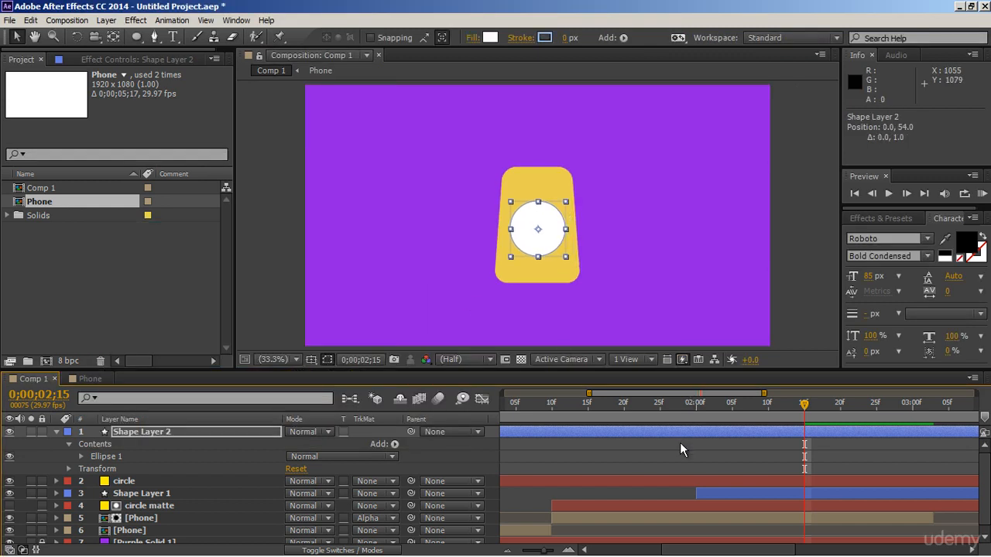
key("Right")
key("Right")
key("Right")
left_click(680, 441)
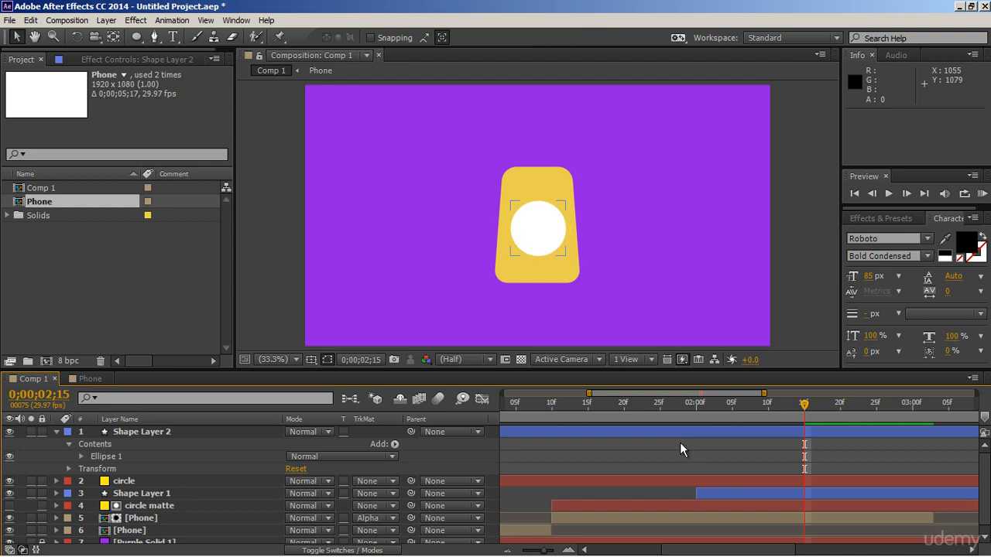
Step: Move Shape Layer 2's anchor point to the centre of the white circle
left_click(548, 253)
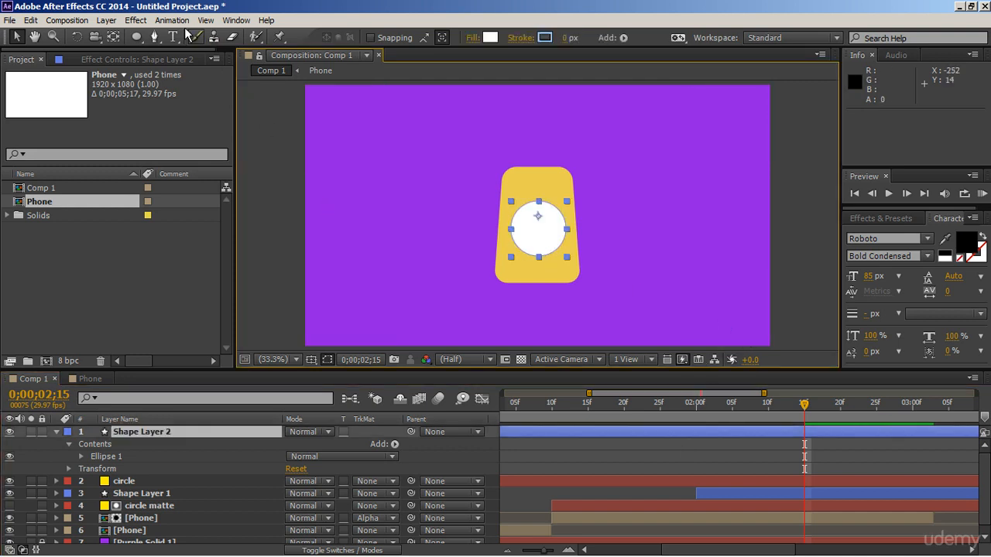
left_click(113, 37)
left_click_drag(538, 218, 539, 230)
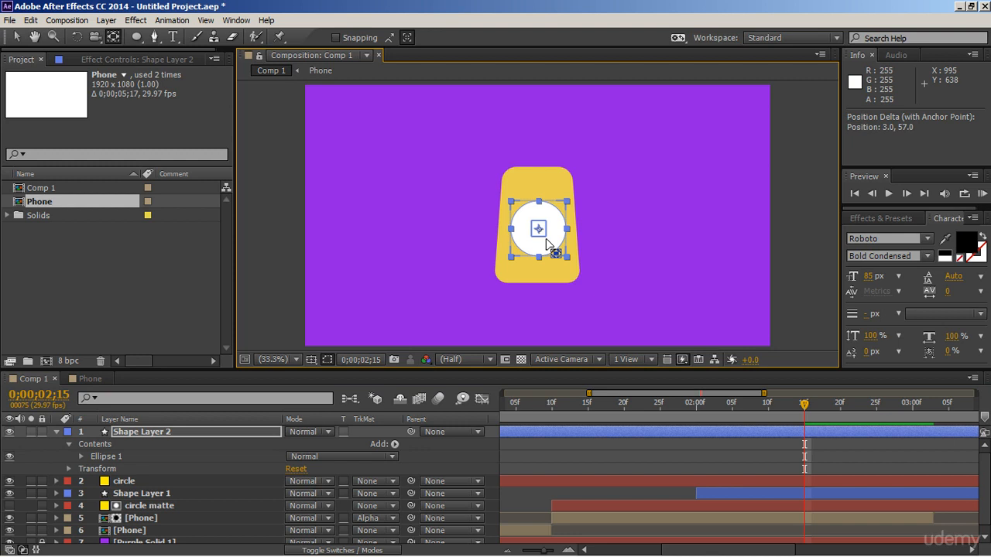
Step: Set the Scale of Shape Layer 2 to 110%
left_click(148, 436)
key("s")
left_click_drag(308, 443, 310, 444)
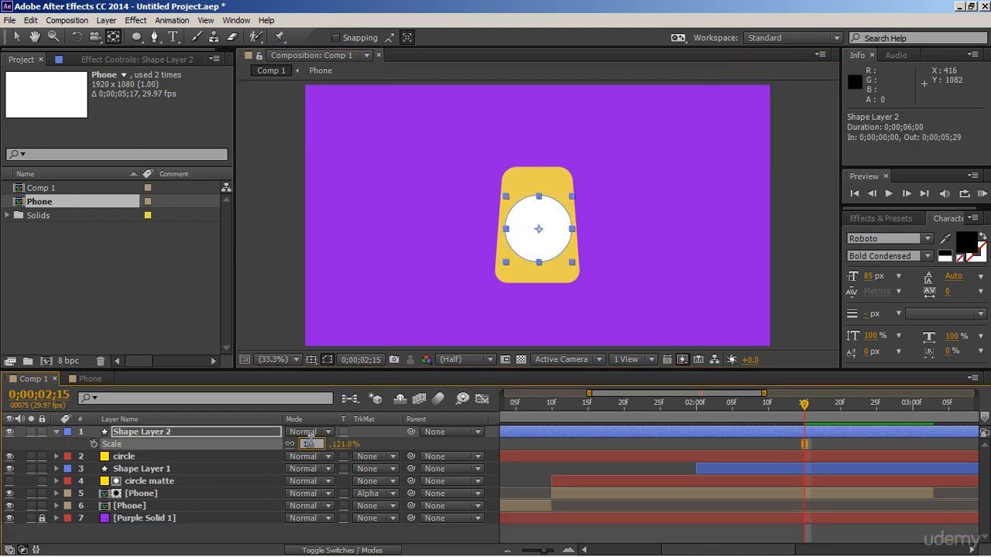
type("110")
key("Return")
left_click(56, 431)
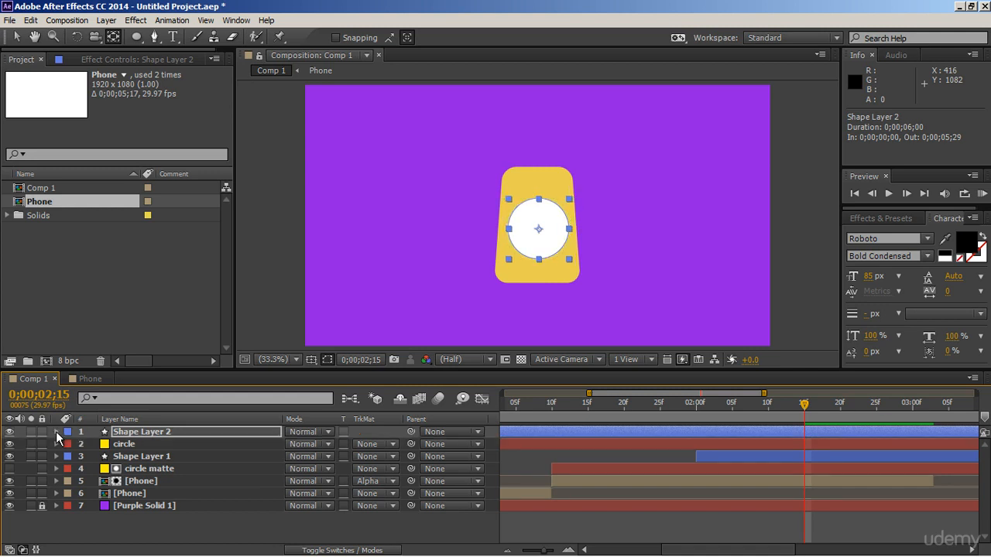
left_click(669, 451)
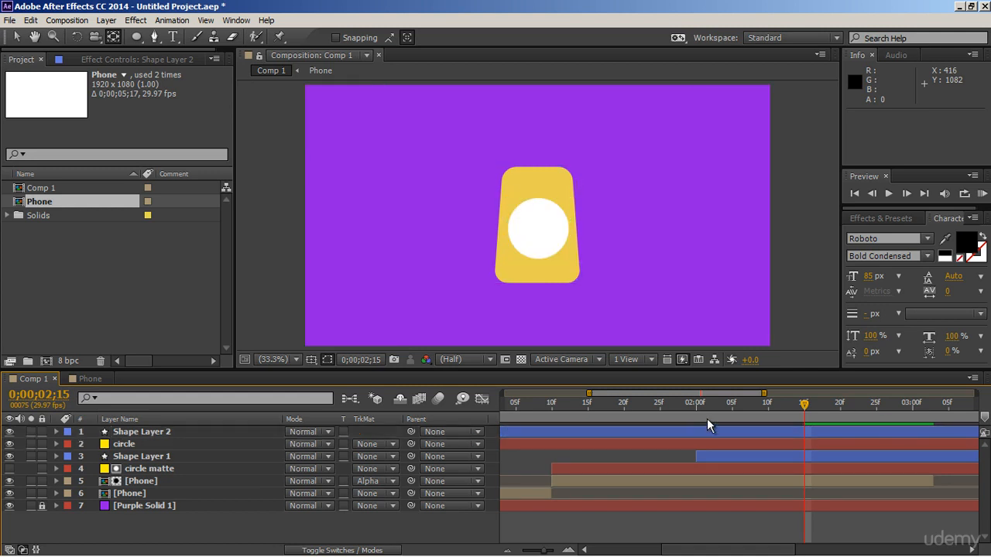
Step: Trim the start of Shape Layer 2 to 0;00;02;00
key("v")
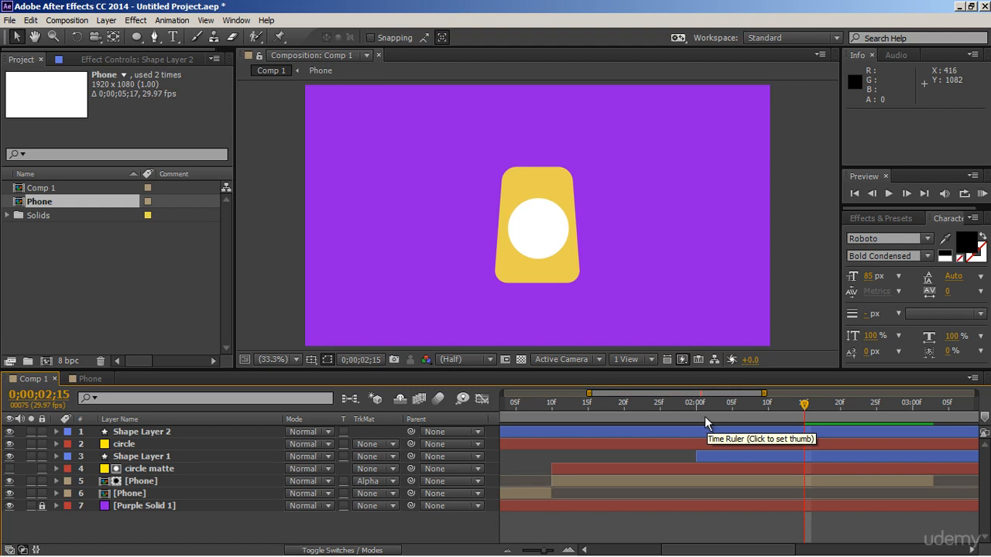
left_click(697, 417)
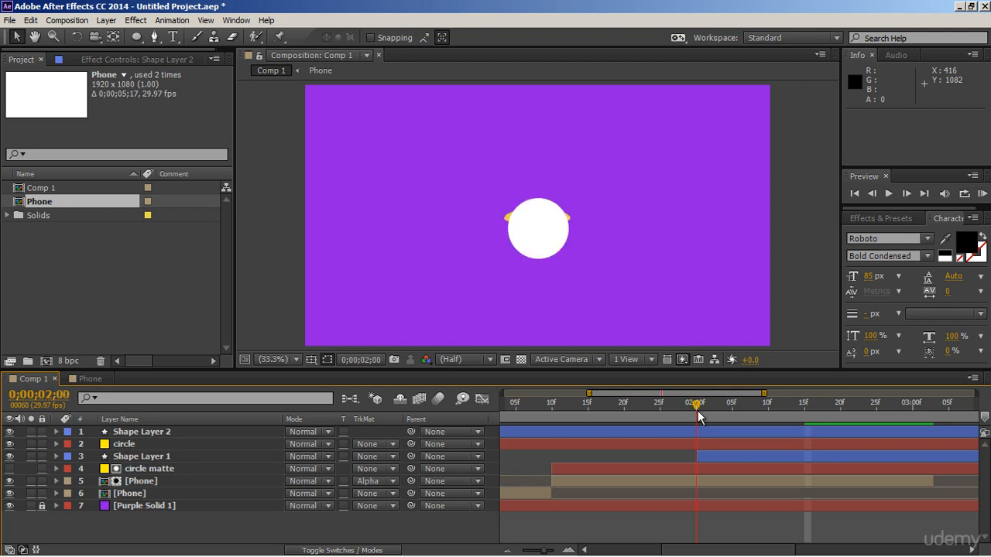
mouse_move(696, 417)
left_mouse_down()
mouse_move(805, 419)
mouse_move(695, 410)
left_mouse_up()
left_click(694, 433)
key("alt+bracketleft")
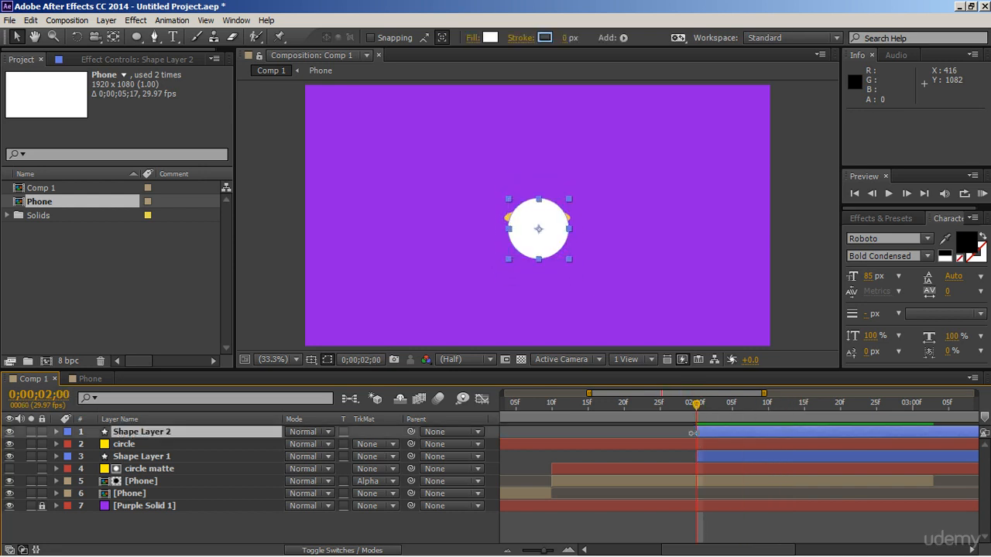
Step: Show Shape Layer 2's Position and Scale and add a Scale keyframe of 0% at 0;00;02;00
key("s")
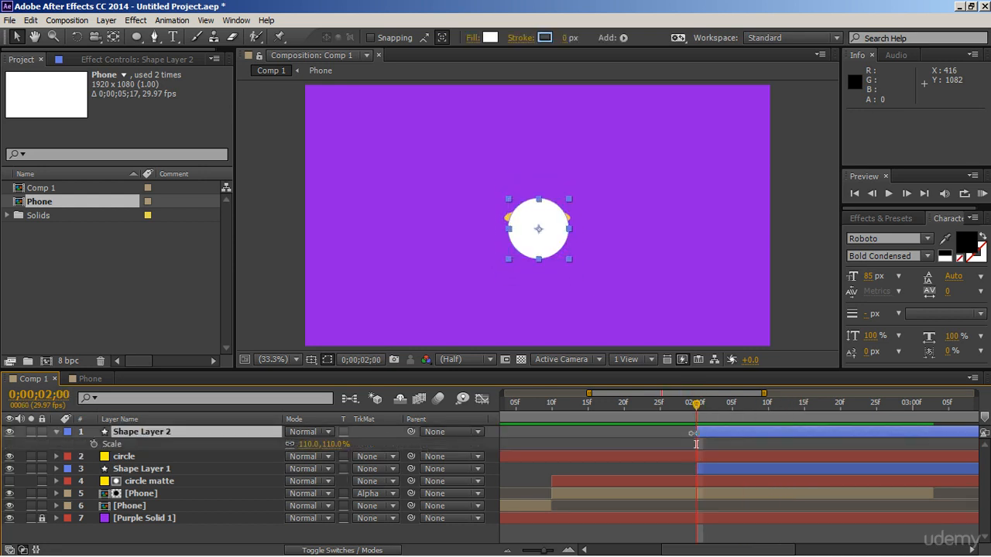
key("shift+p")
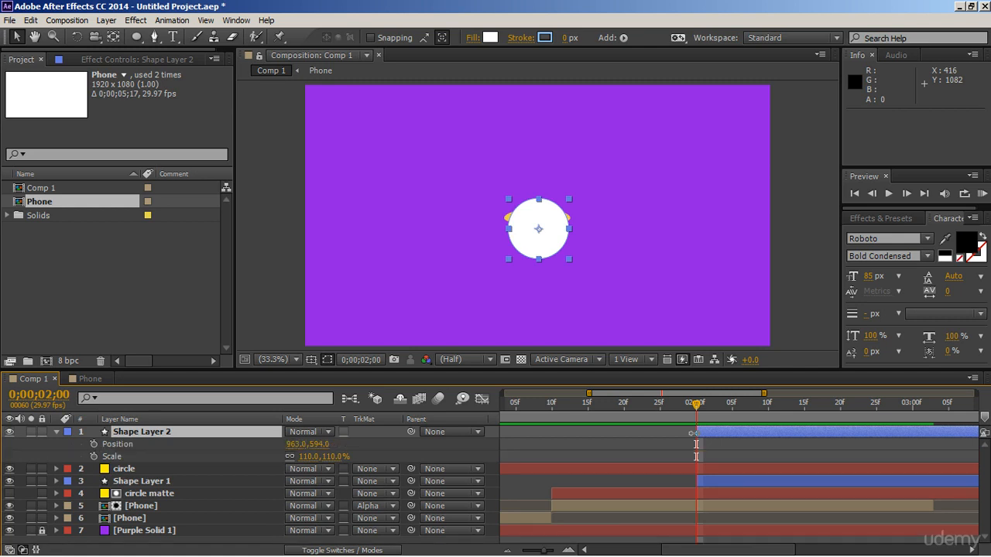
left_click(94, 456)
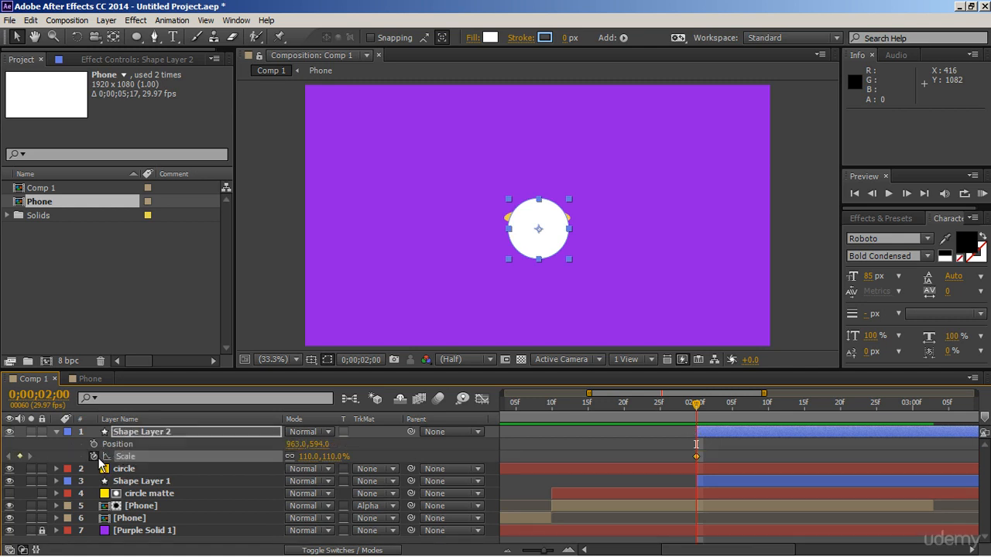
left_click(305, 457)
type("0")
key("Return")
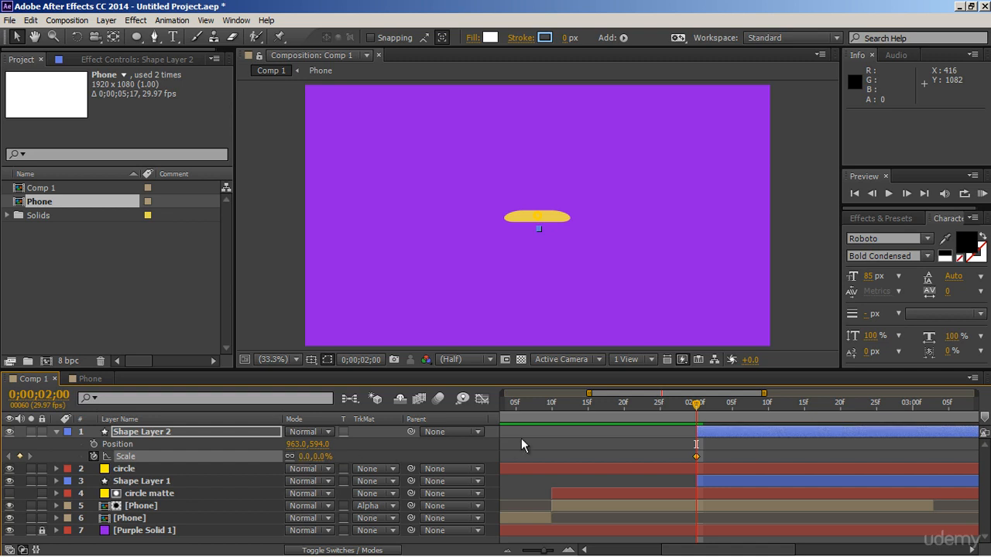
Step: Add a Scale keyframe of 100% at 0;00;02;15 and scrub through the circle's growth from 0;00;02;00
left_click_drag(745, 410, 804, 413)
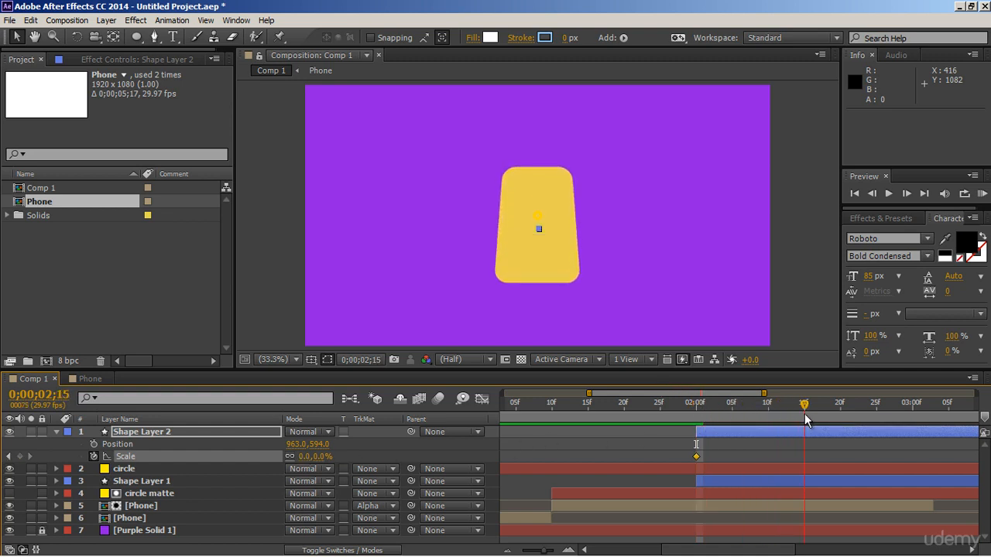
left_click(306, 457)
type("100")
key("Return")
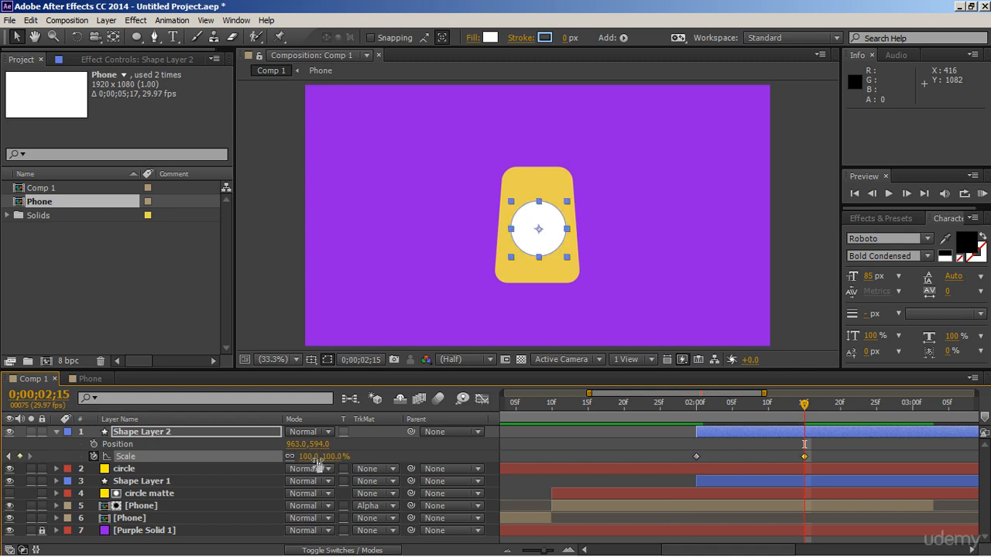
left_click(697, 411)
left_click_drag(698, 414, 712, 414)
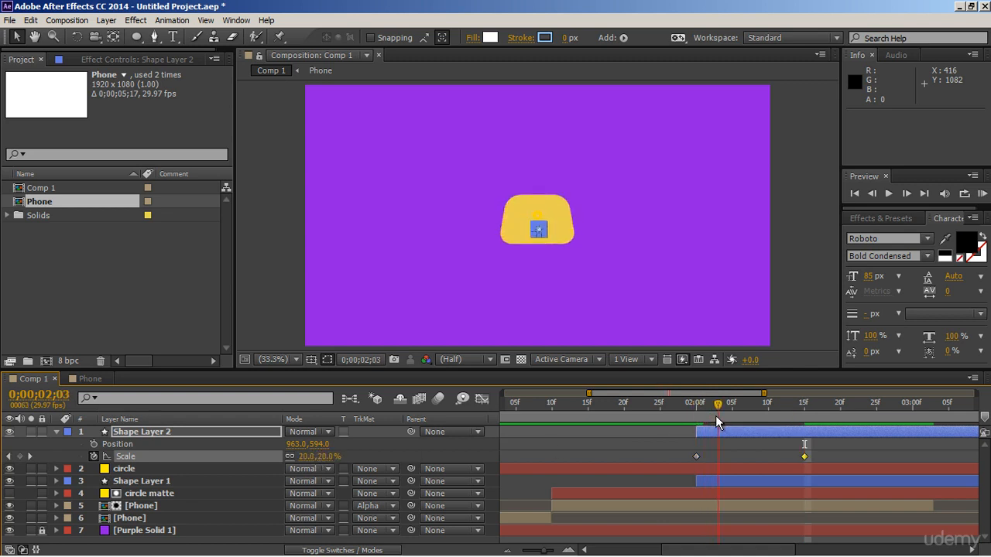
left_click(658, 441)
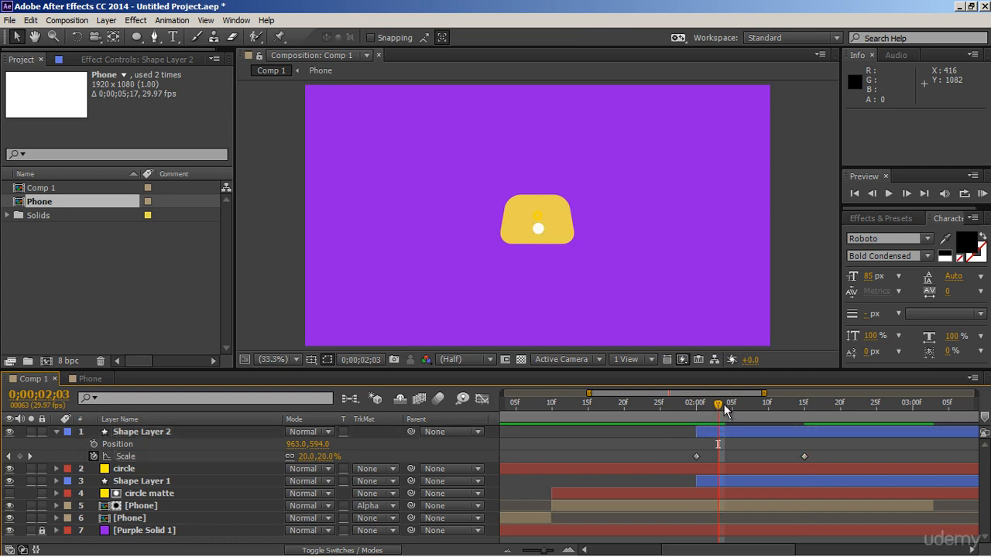
Step: Change the circle's Scale keyframe at 0;00;02;00 to 10%
left_click(725, 407)
left_click_drag(705, 404, 696, 404)
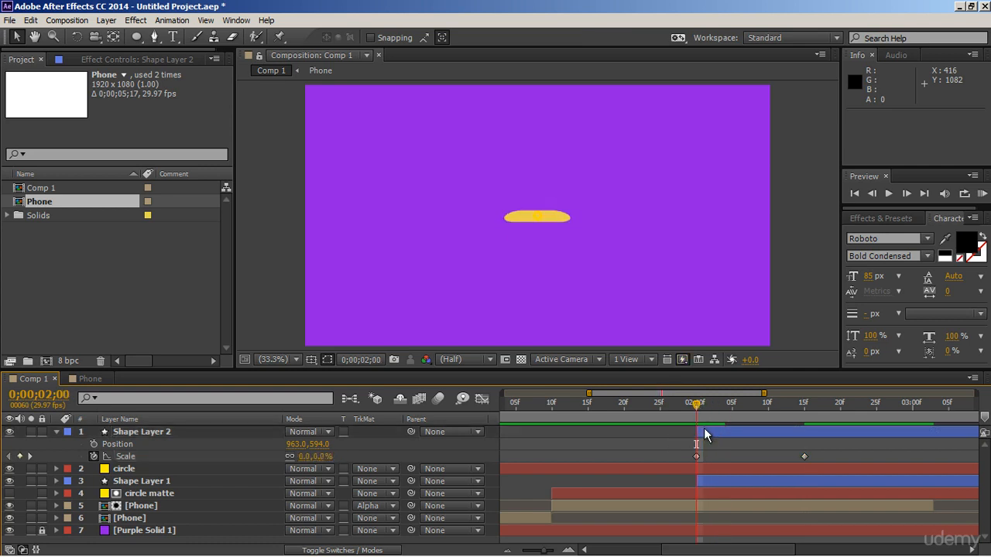
left_click(320, 456)
type("10")
key("Return")
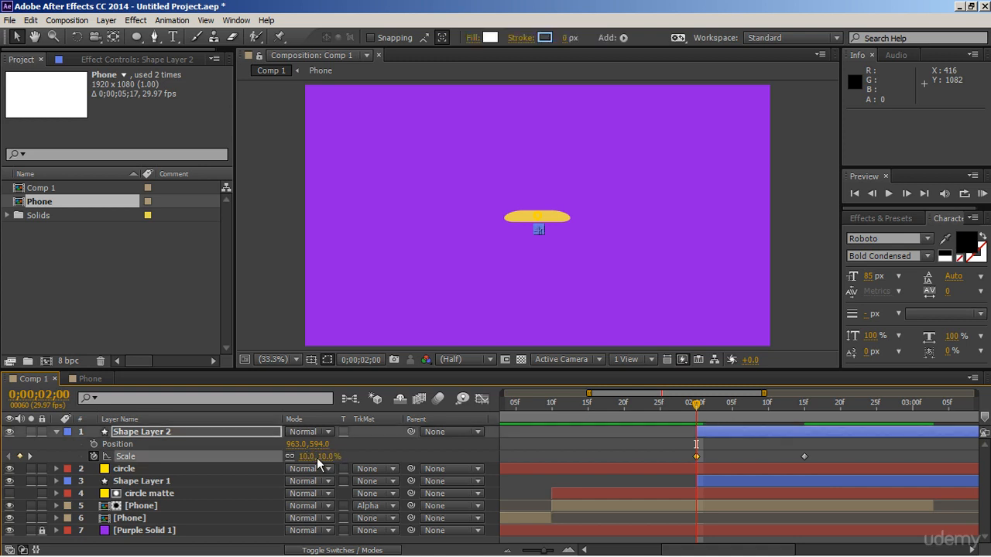
left_click(659, 449)
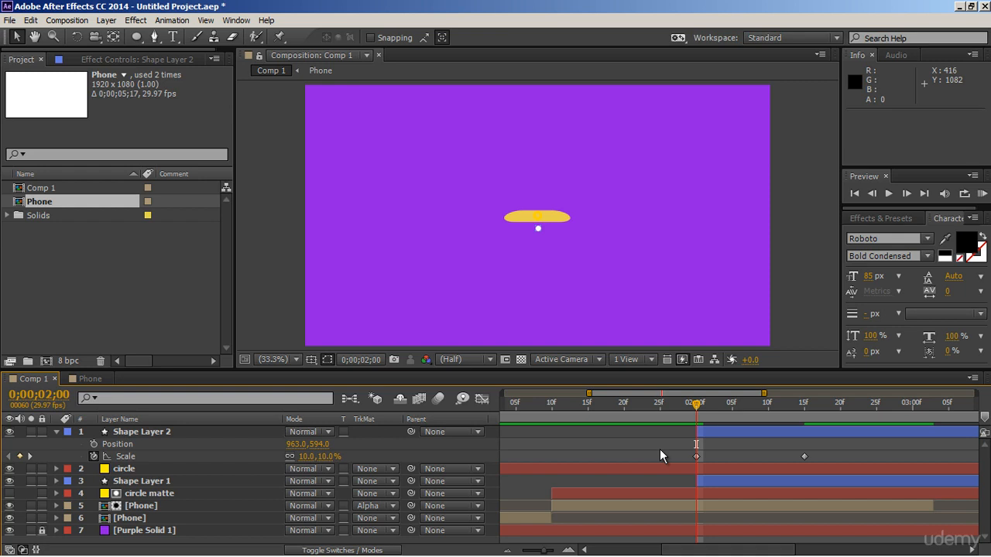
Step: Add Position keyframes to Shape Layer 2 at 0;00;02;00 and 0;00;02;15
left_click(94, 443)
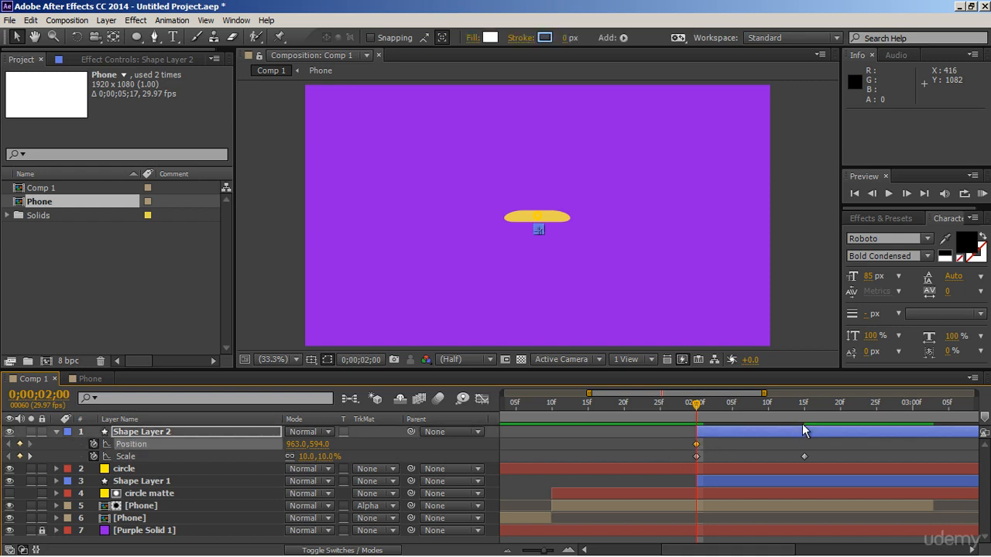
left_click(802, 412)
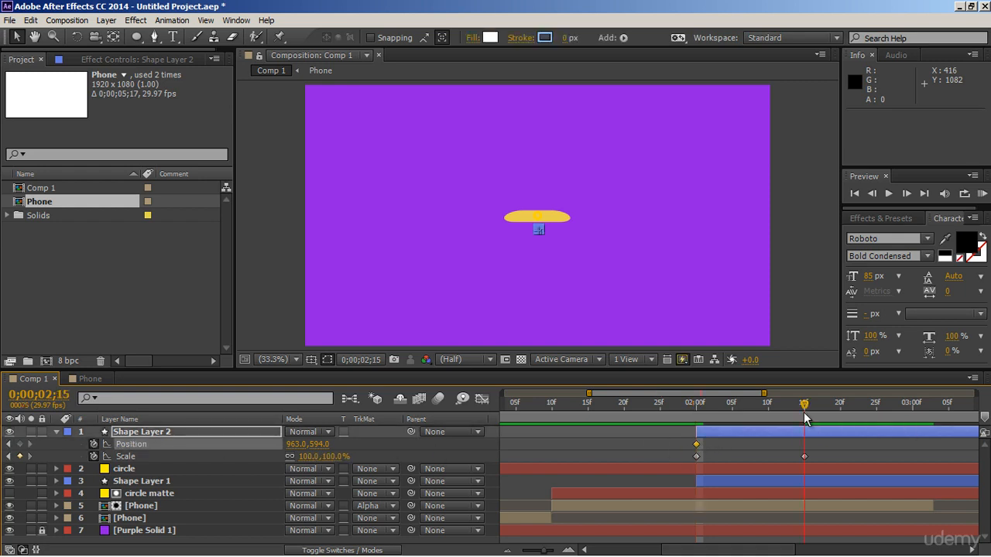
left_click(19, 445)
Step: At 0;00;02;00, raise the small white circle to position 963, 540, inside the flattened yellow strip
left_click(696, 412)
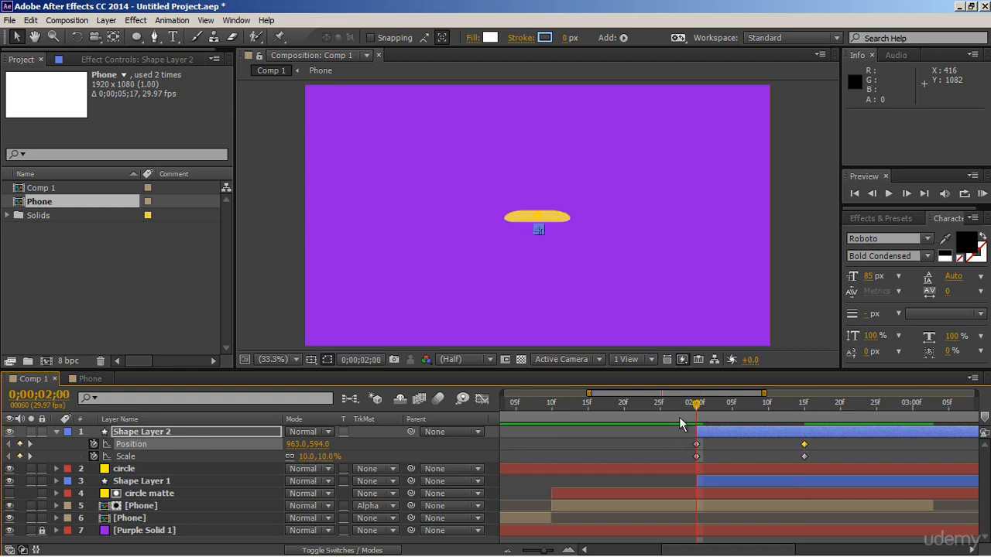
left_click_drag(327, 451, 284, 445)
left_click(624, 451)
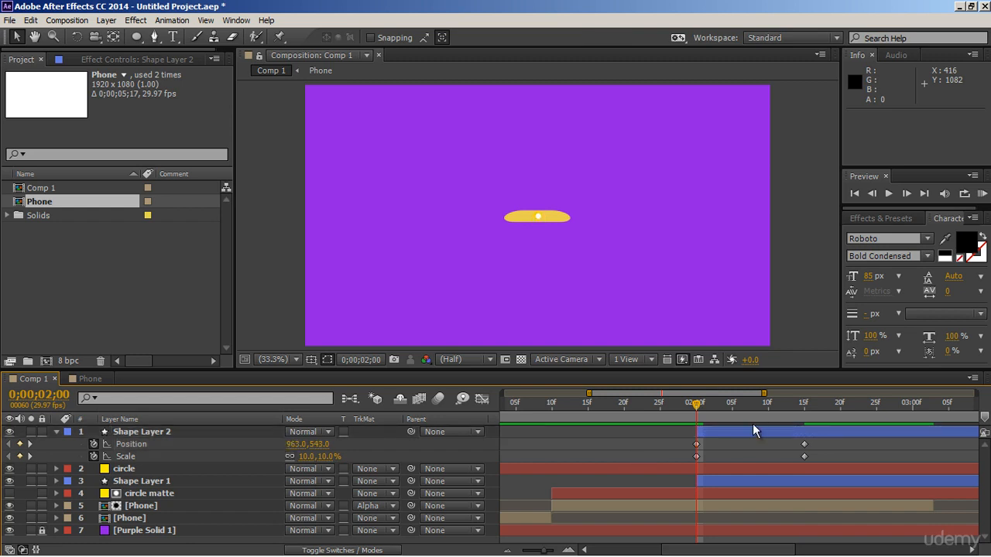
scroll(546, 225, "up", 2)
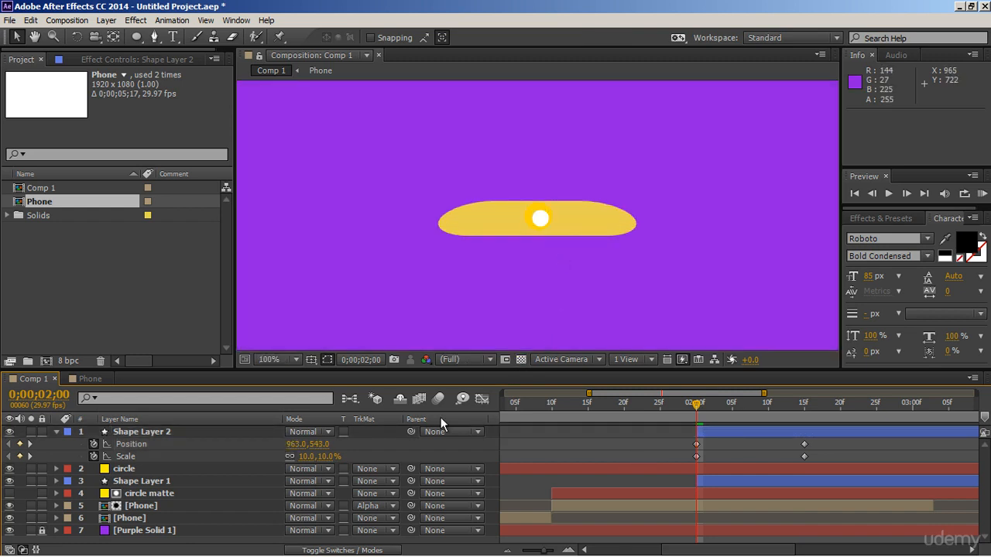
left_click(319, 444)
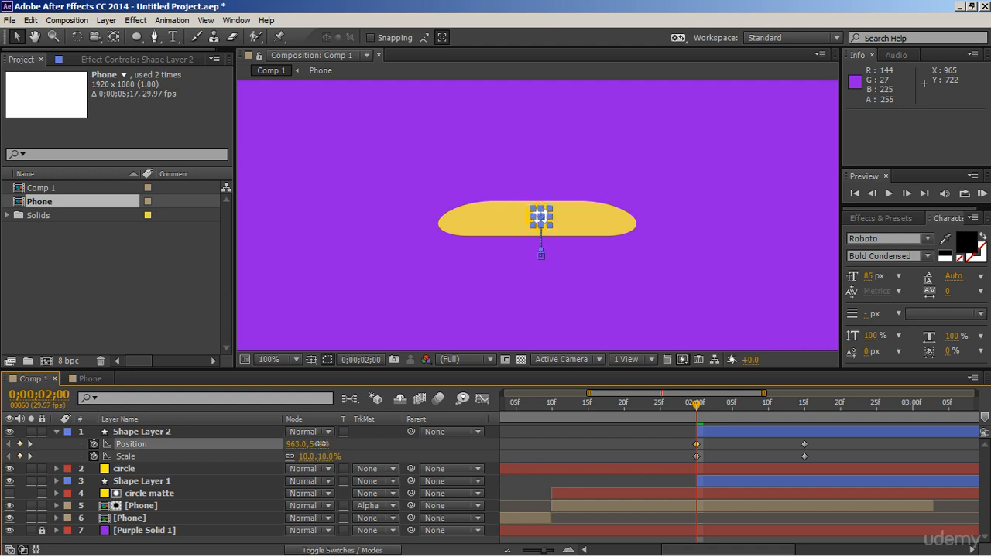
left_click_drag(321, 444, 318, 444)
left_click(631, 450)
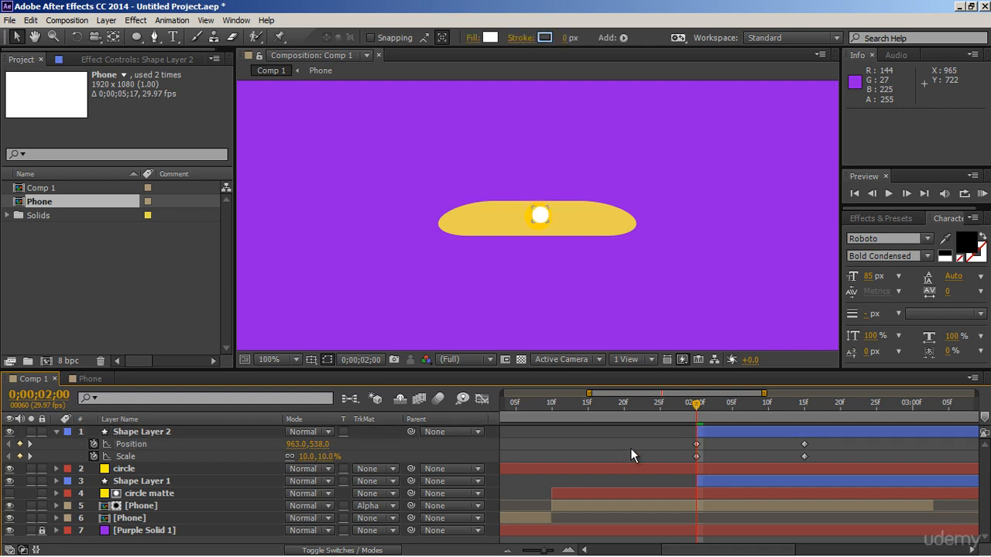
left_click(286, 361)
left_click(284, 152)
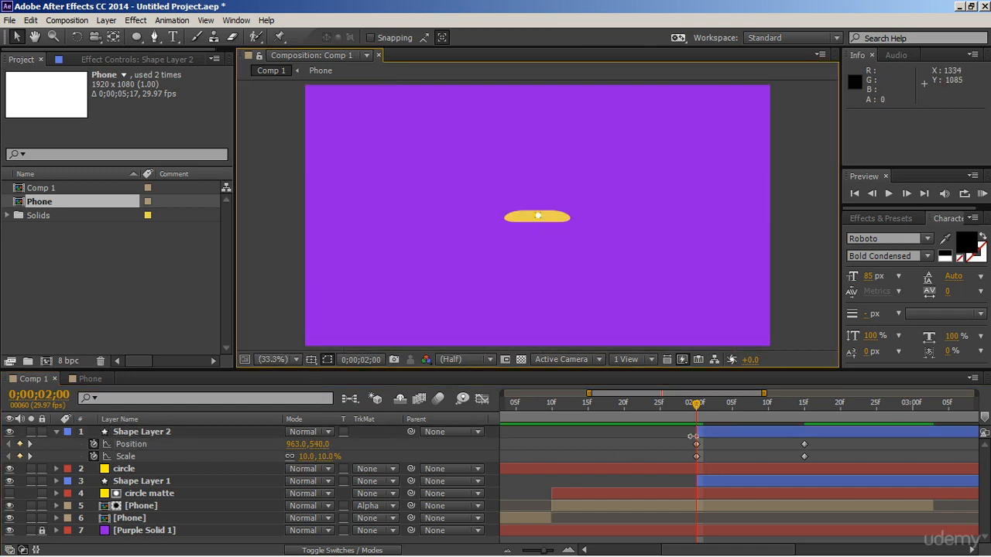
Step: Trim the end of the "circle" layer to 0;00;02;00 and move Shape Layer 1 above it in the layer order
left_click(704, 467)
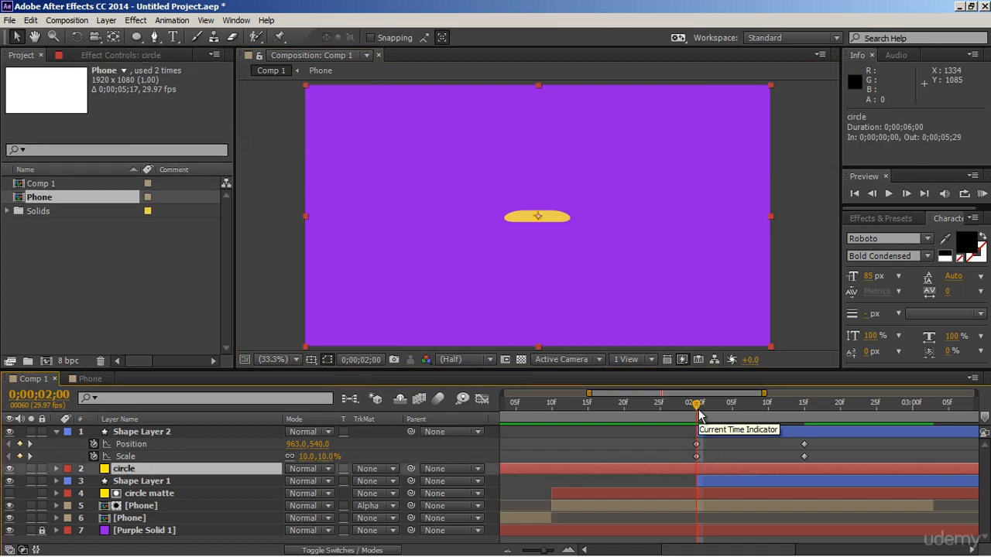
key("alt+]")
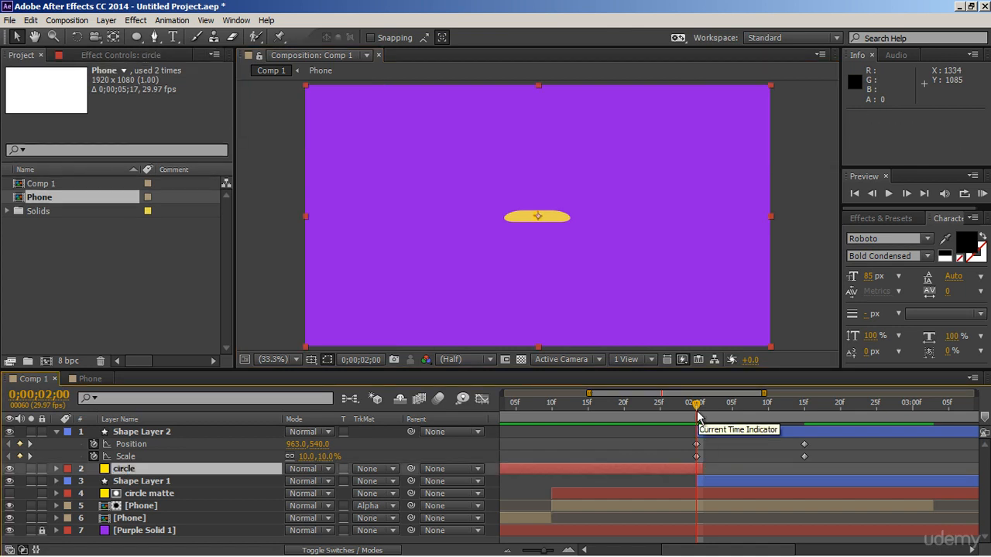
left_click(59, 433)
left_click_drag(225, 457, 165, 441)
left_click(671, 437)
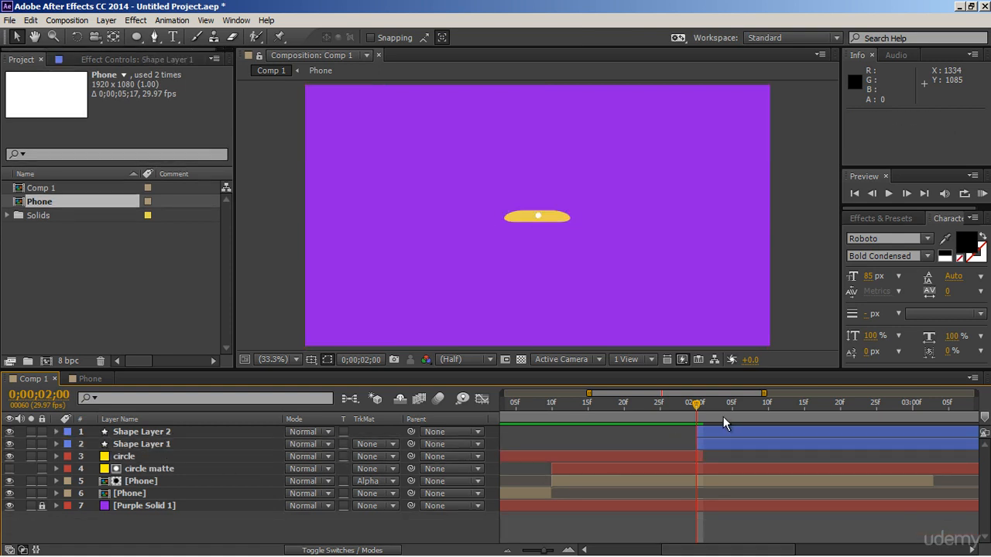
Step: Apply Easy Ease to all Position and Scale keyframes of Shape Layer 2
left_click(707, 429)
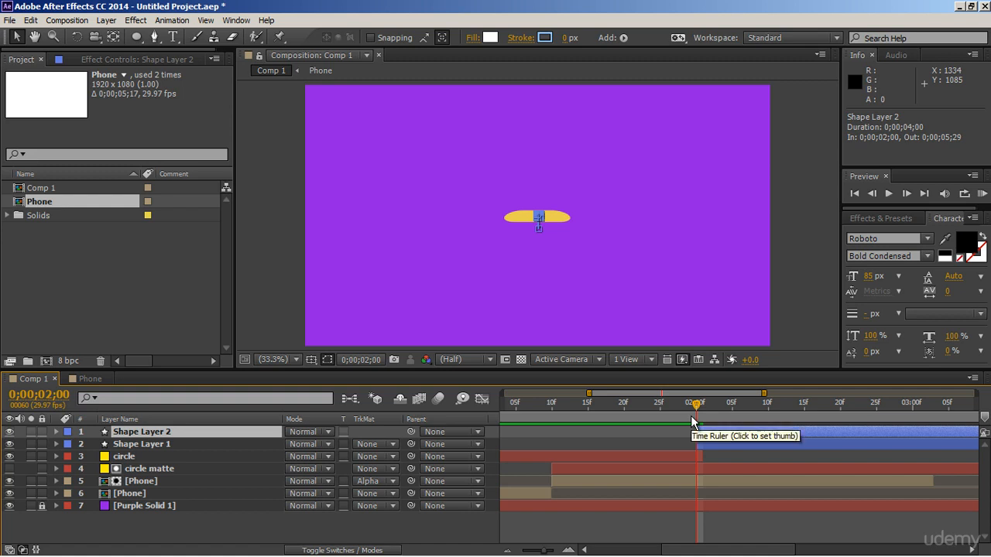
key("u")
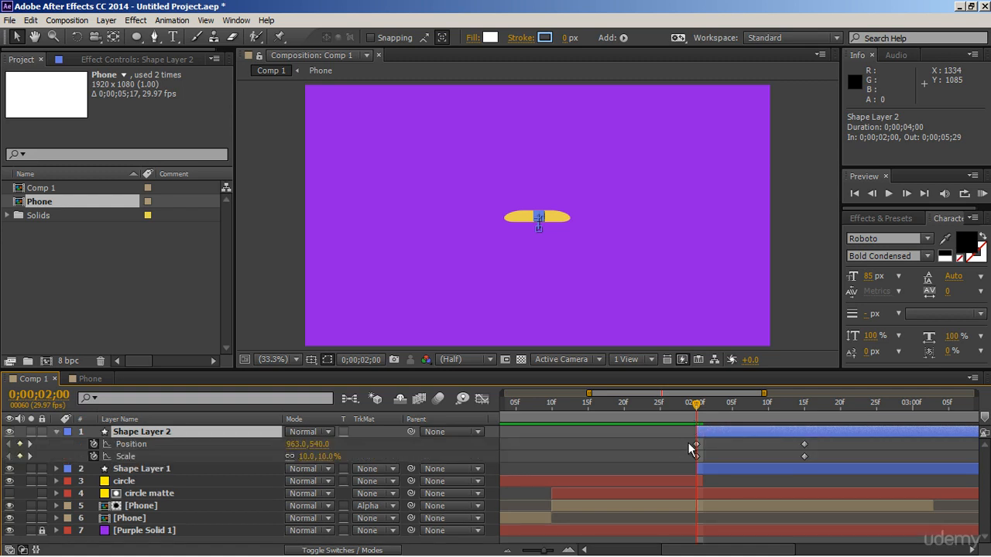
left_click_drag(684, 443, 803, 462)
right_click(803, 462)
mouse_move(851, 445)
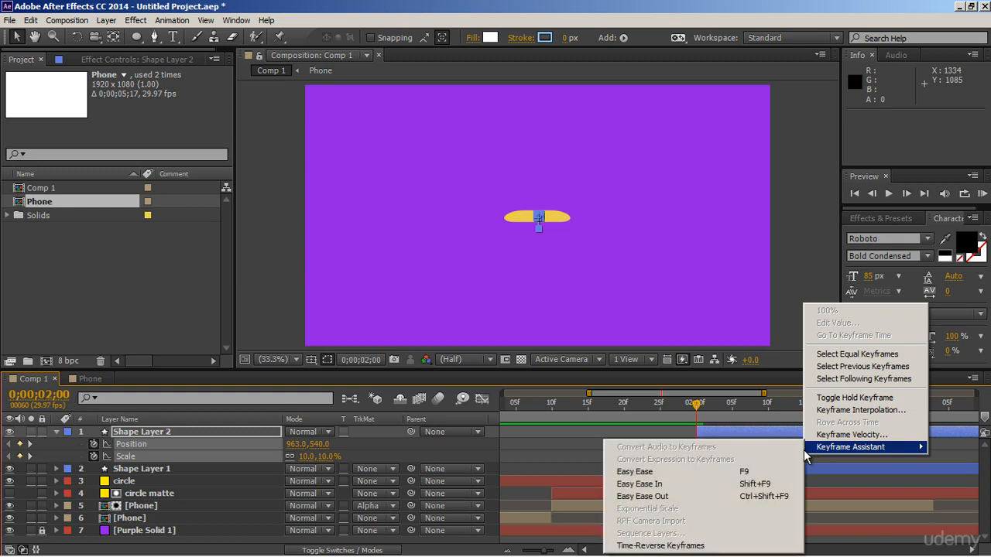
left_click(718, 473)
left_click(713, 454)
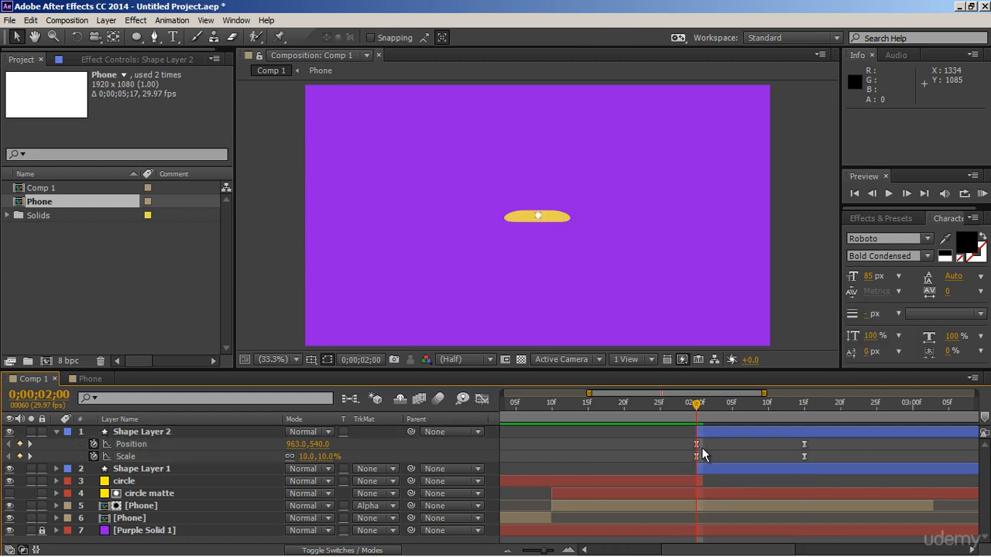
Step: Reshape Shape Layer 2's Position speed graph with a shorter outgoing and longer incoming ease, so the motion starts fast and slows gradually
left_click(696, 444)
left_click(481, 398)
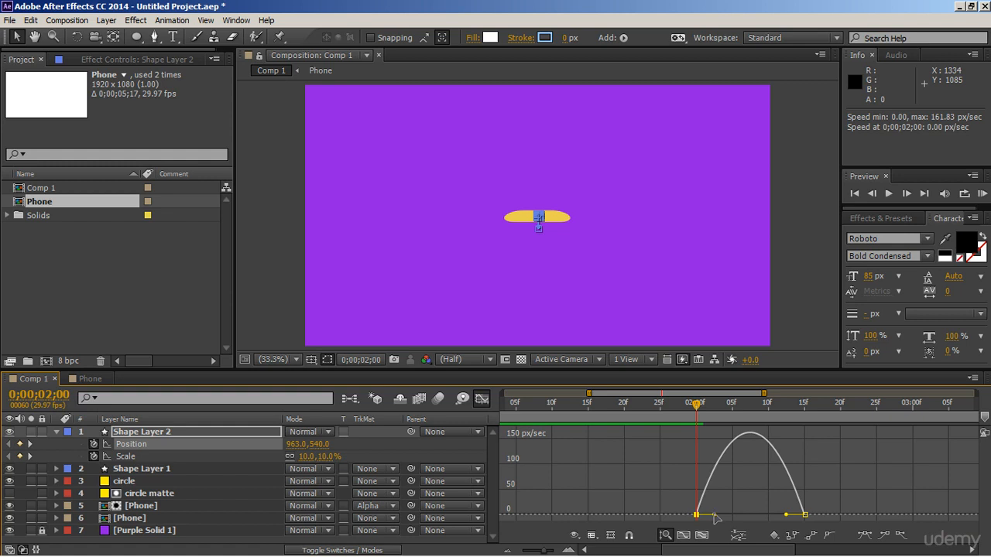
left_click_drag(713, 514, 706, 514)
left_click_drag(786, 515, 774, 515)
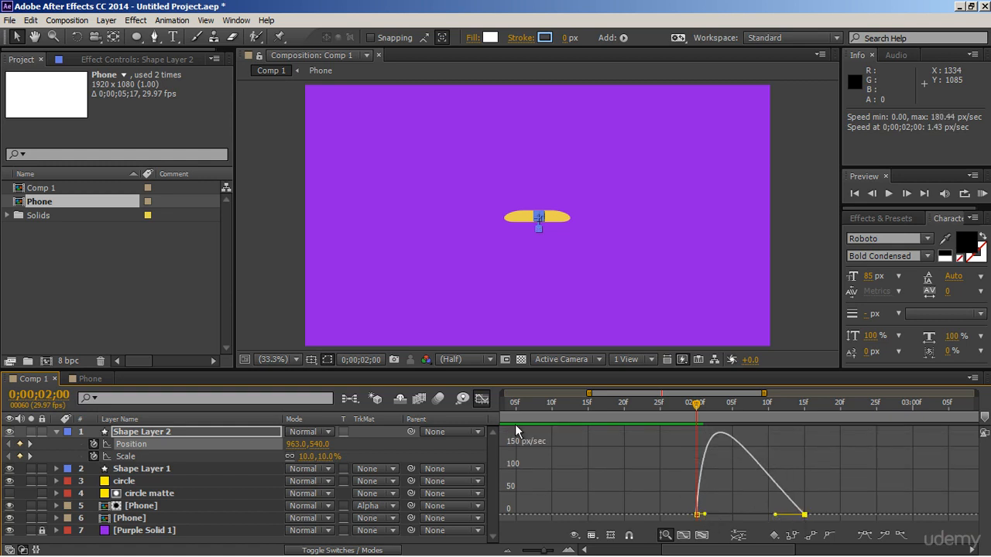
left_click(481, 399)
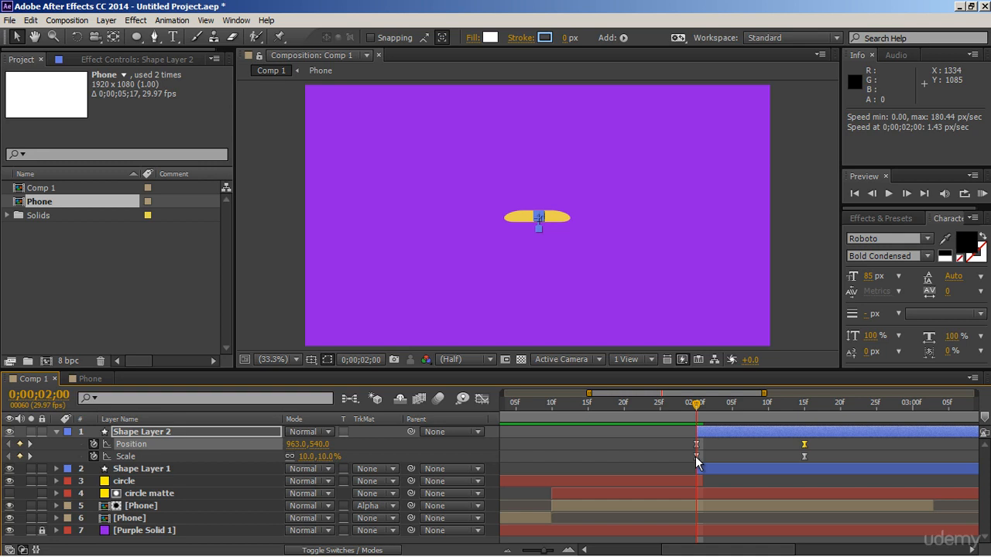
Step: Reshape Shape Layer 2's Scale curve to rise fast and settle gradually, and preview the animation from 0;00;02;00
left_click(696, 456)
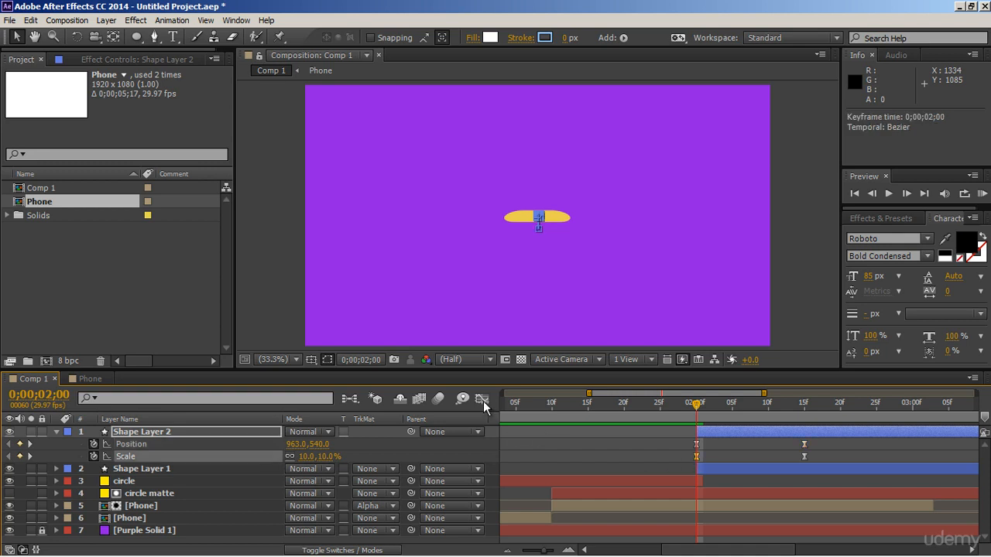
left_click(482, 399)
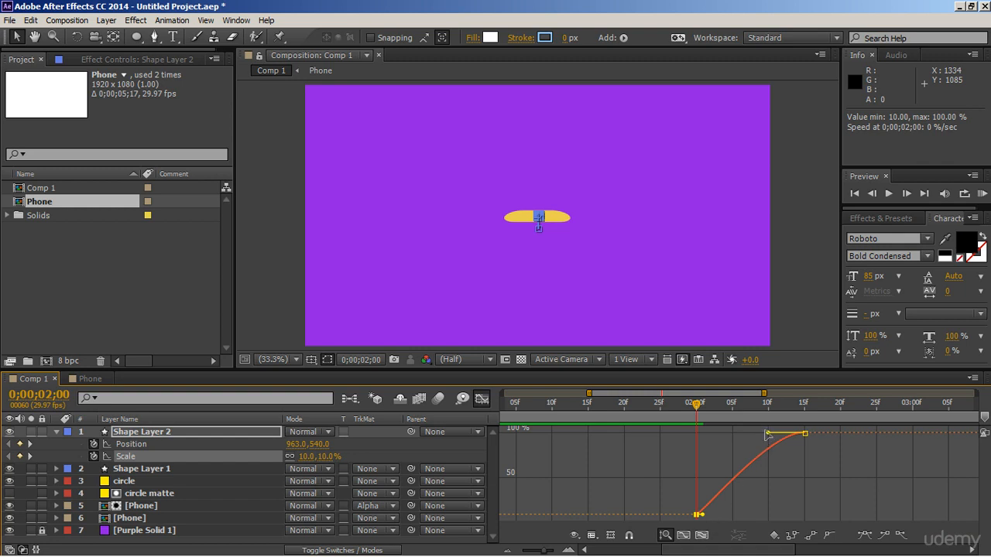
left_click_drag(766, 434, 712, 435)
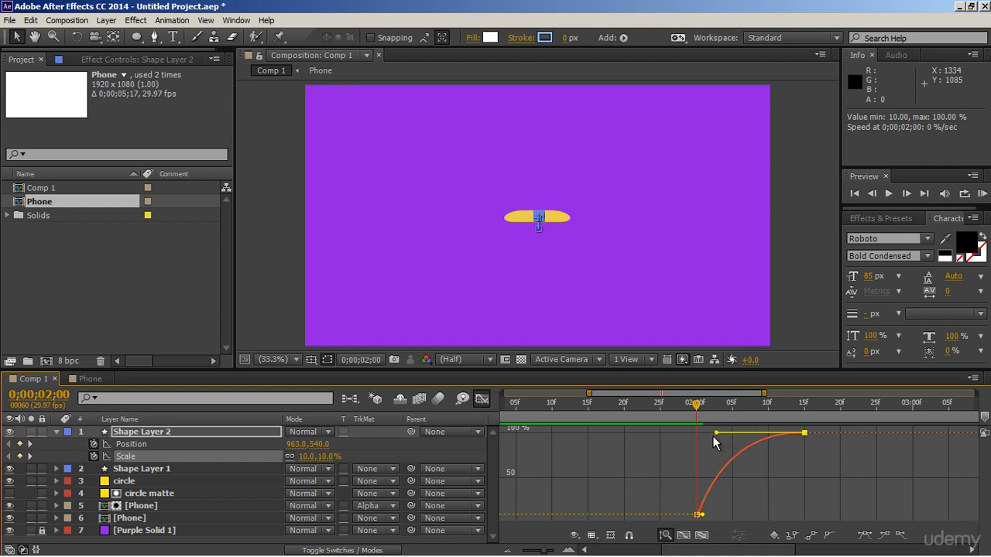
left_click(698, 515)
left_click(477, 401)
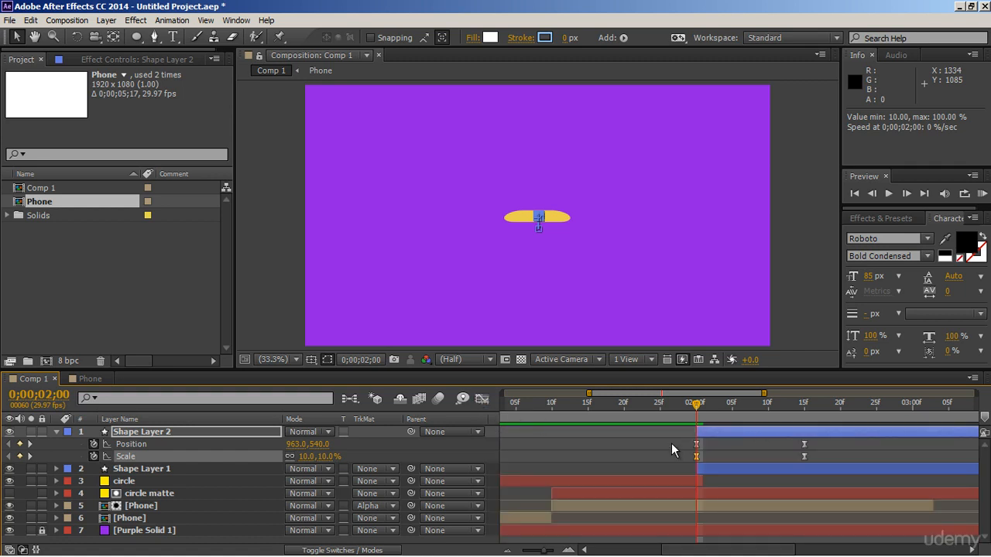
left_click(616, 445)
key("space")
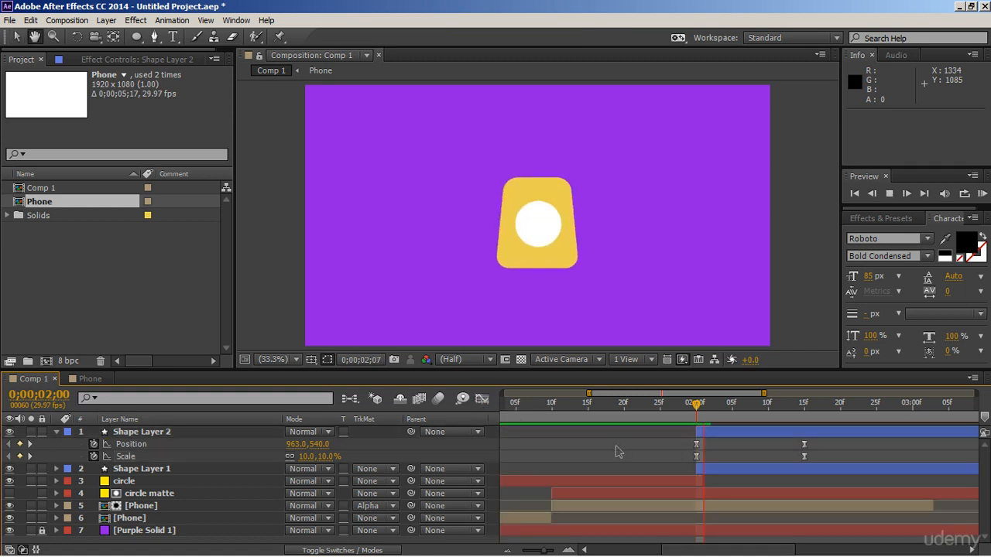
left_click(695, 408)
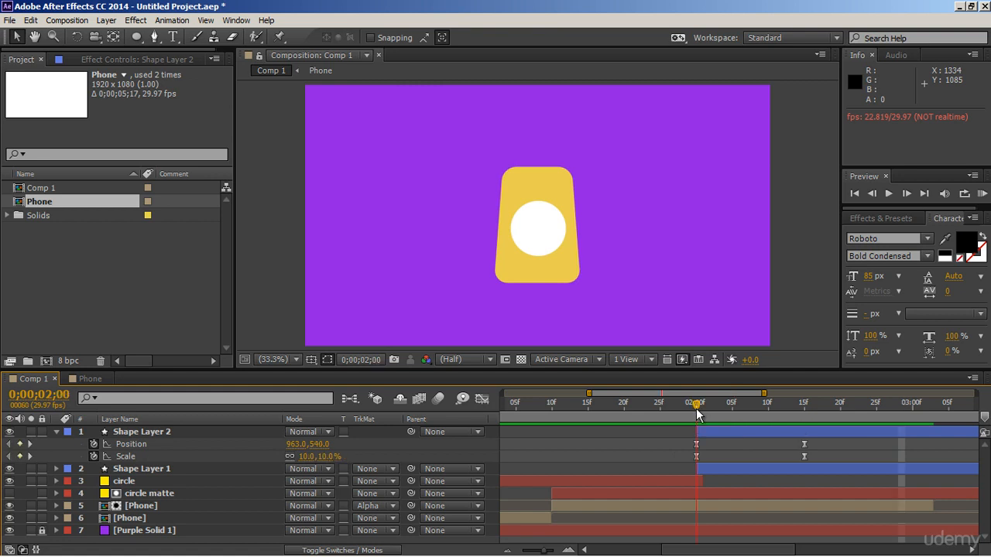
key("space")
key("space")
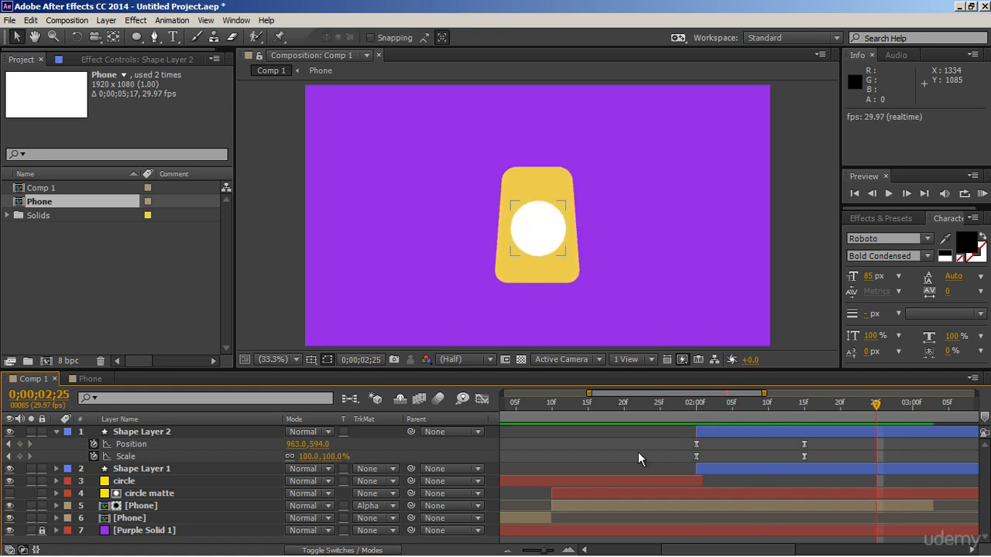
Step: Lengthen the incoming ease of Shape Layer 2's last Scale keyframe further, back towards 0;00;02;00
left_click(695, 456)
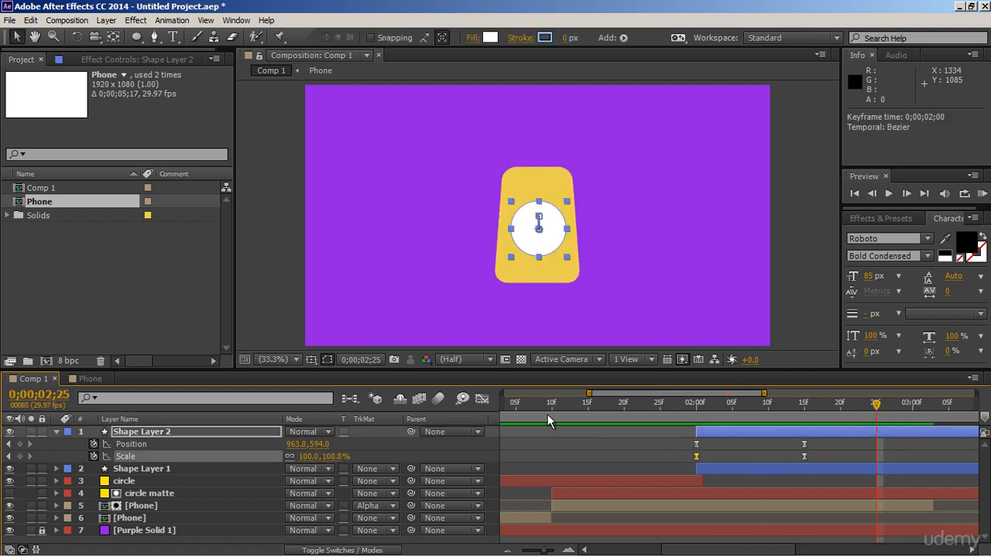
left_click(481, 399)
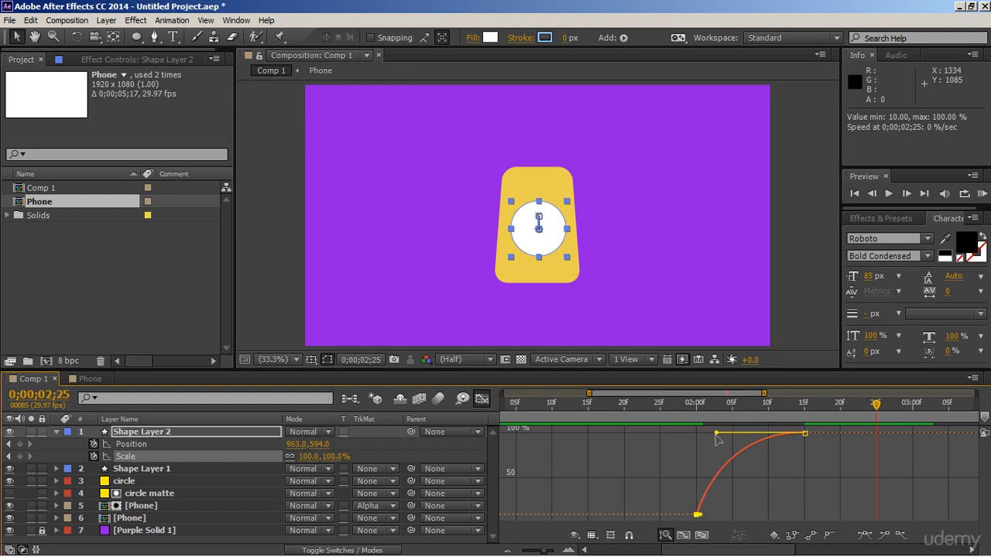
left_click_drag(716, 433, 696, 433)
left_click(482, 399)
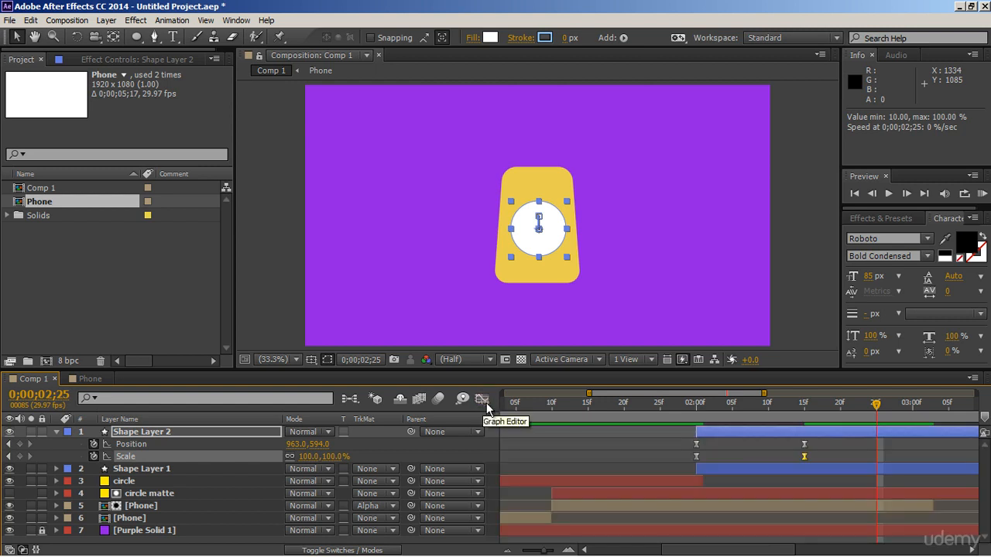
Step: Sharpen Shape Layer 1's Path speed graph to peak right at the start with a long slow-down, and preview the animation
left_click(711, 466)
key("u")
left_click(696, 481)
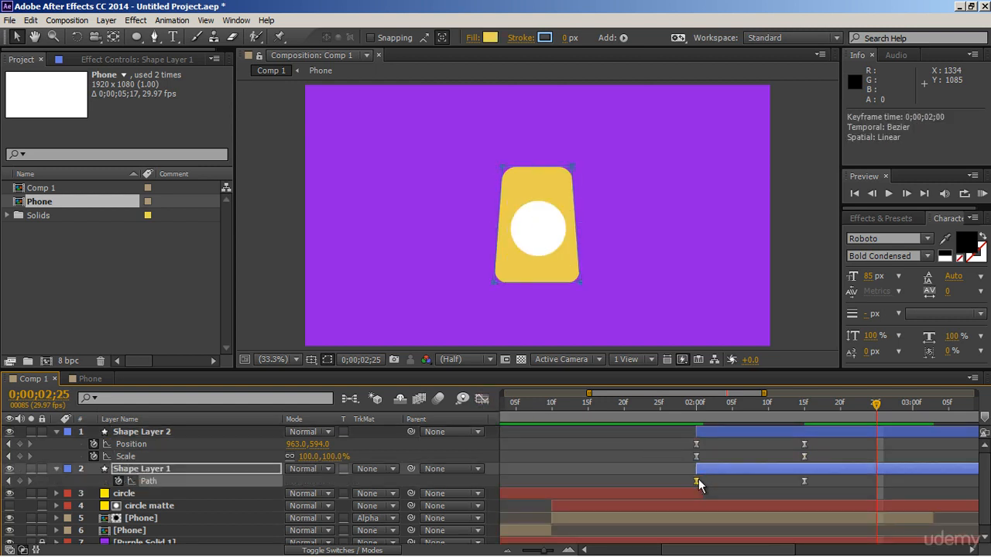
left_click(481, 399)
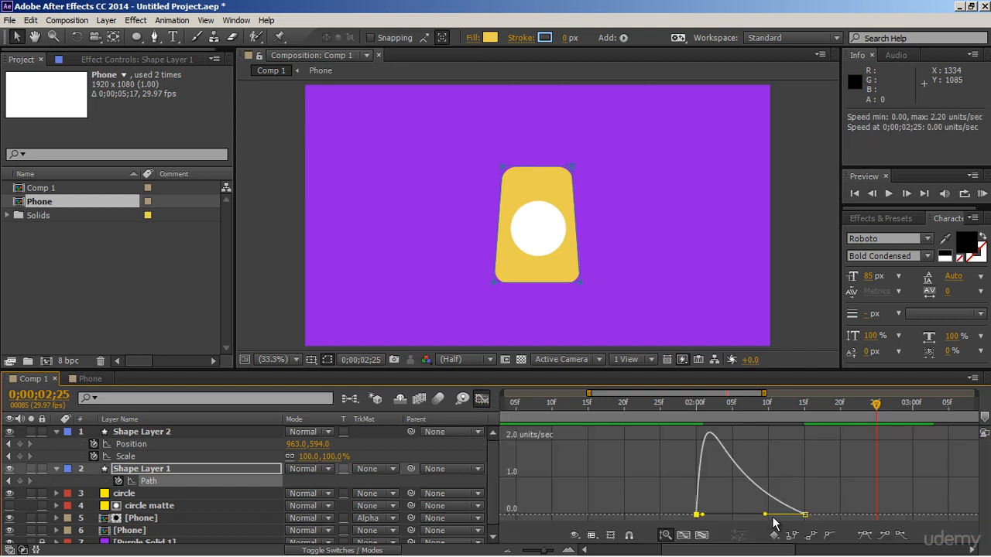
left_click_drag(764, 515, 756, 516)
left_click_drag(702, 514, 700, 515)
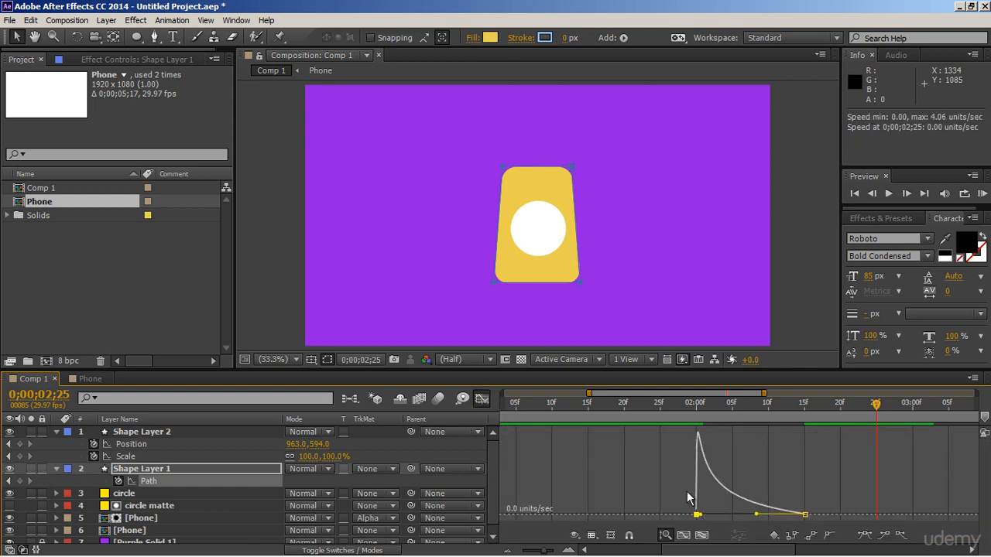
left_click(482, 397)
key("space")
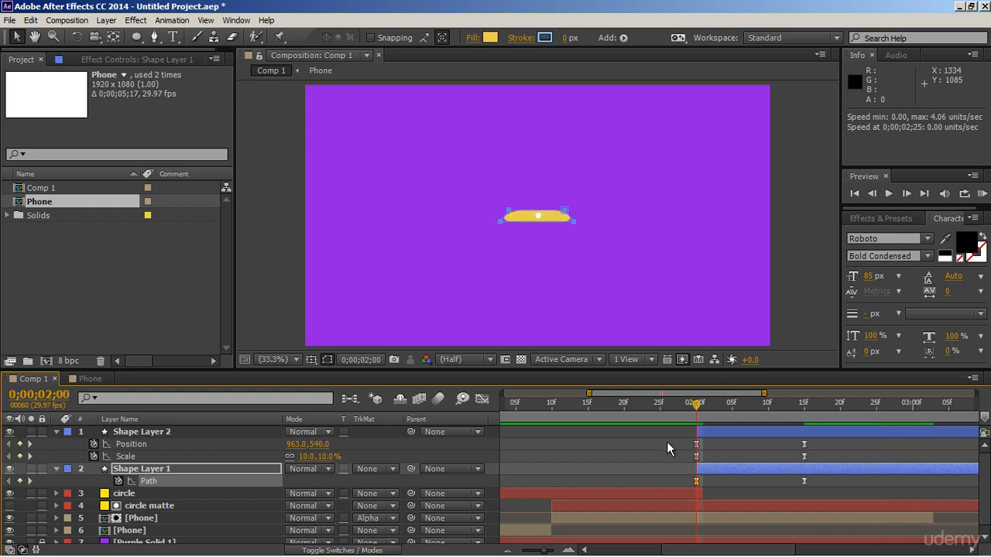
key("space")
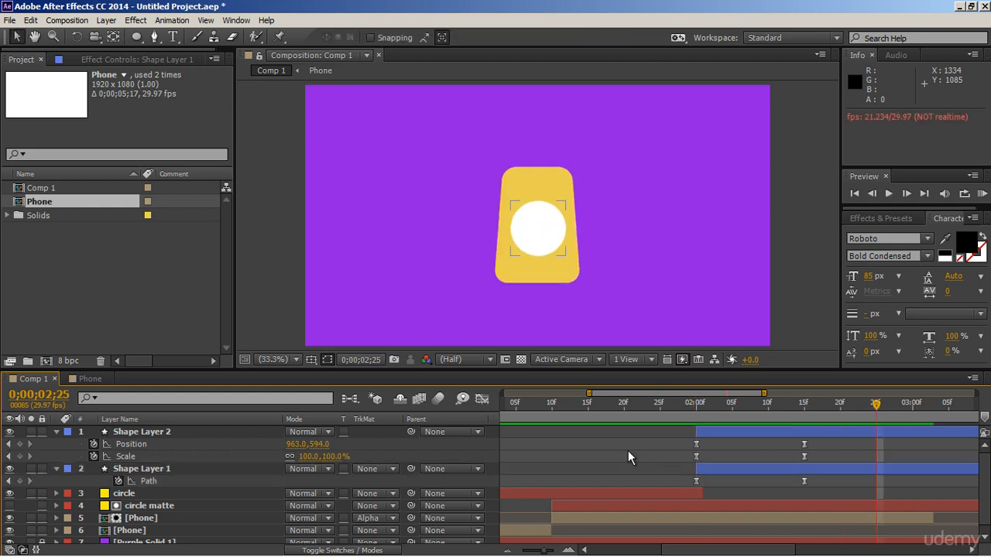
key("space")
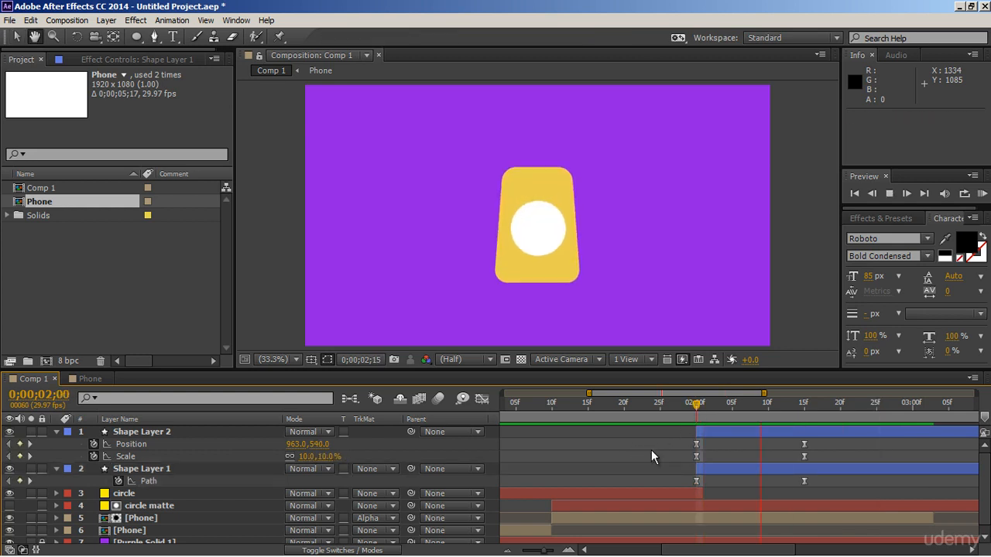
key("space")
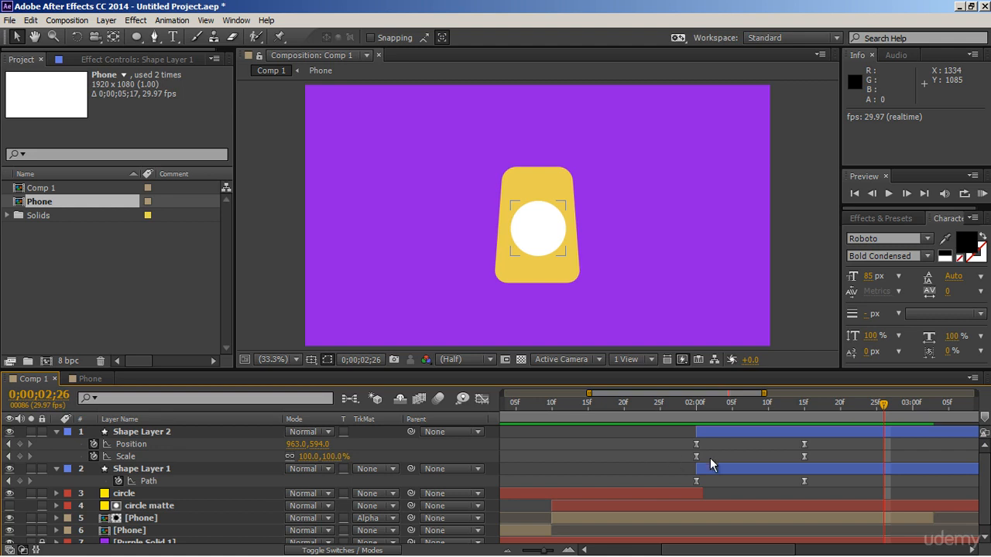
Step: Move the ending Position, Scale and Path keyframes of both shape layers to 0;00;02;20 and preview from 0;00;02;00
mouse_move(795, 440)
left_mouse_down()
mouse_move(817, 458)
mouse_move(828, 443)
left_mouse_up()
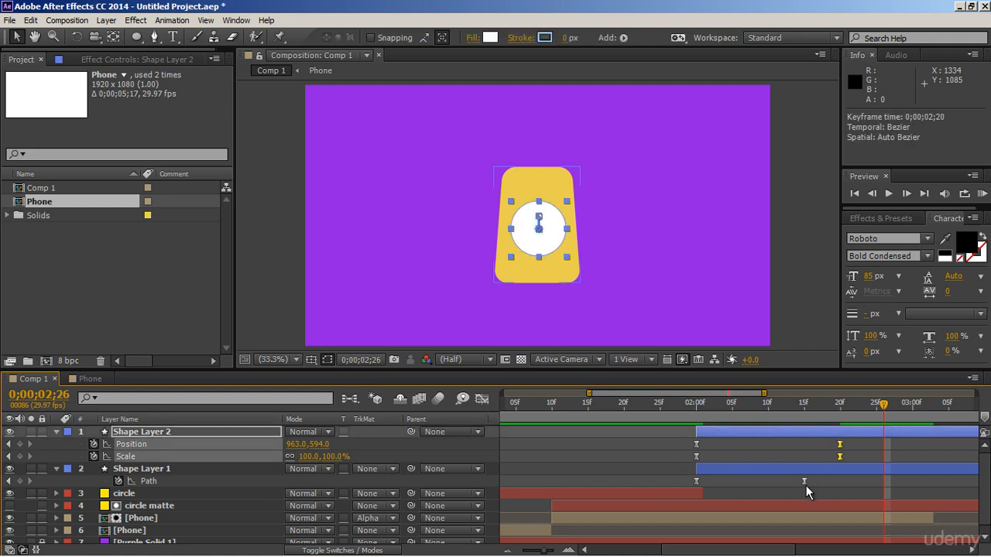
left_click_drag(804, 482, 840, 481)
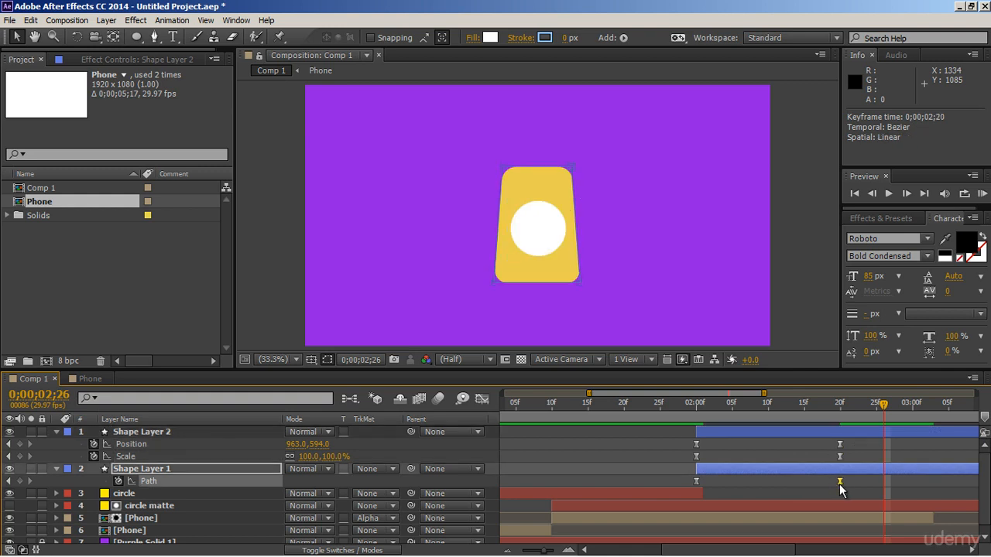
left_click(695, 411)
left_click(654, 446)
key("space")
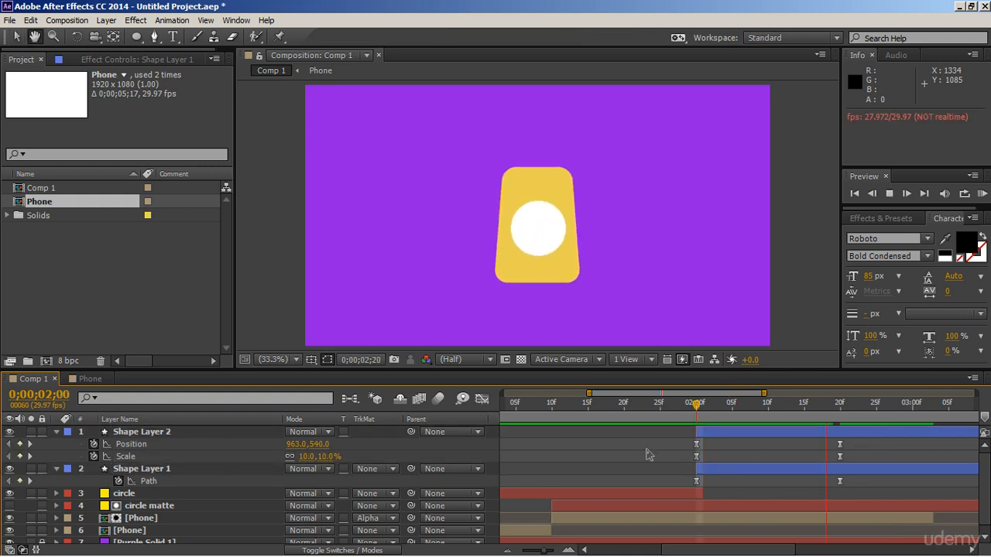
key("space")
left_click(699, 411)
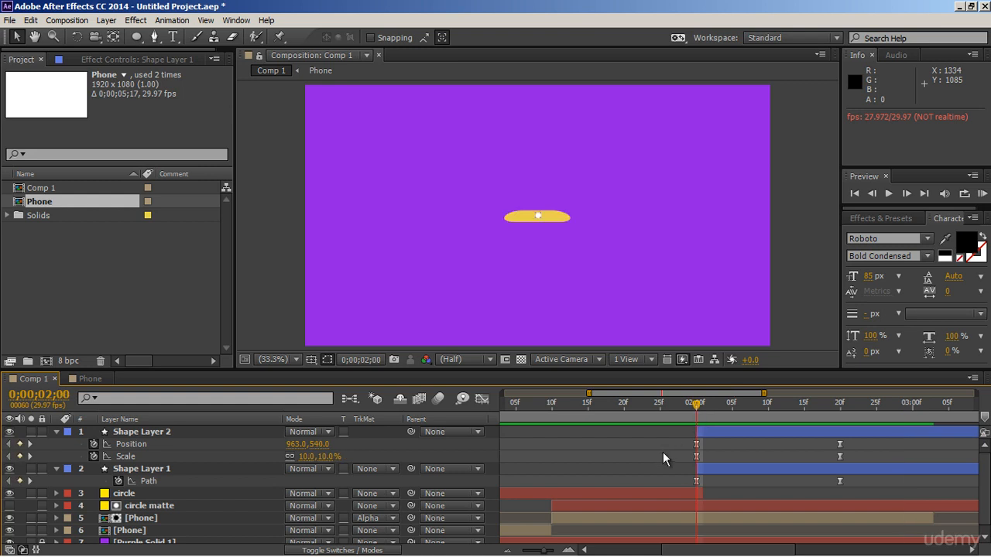
key("space")
key("space")
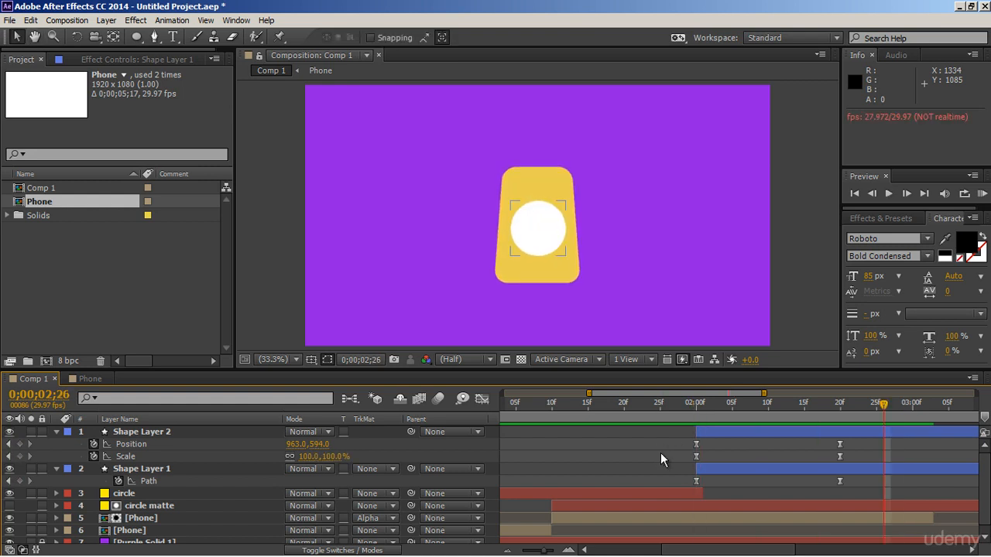
Step: Collapse both shape layers and rename Shape Layer 1 as "usb basic shape"
left_click(382, 482)
left_click(56, 468)
left_click(56, 431)
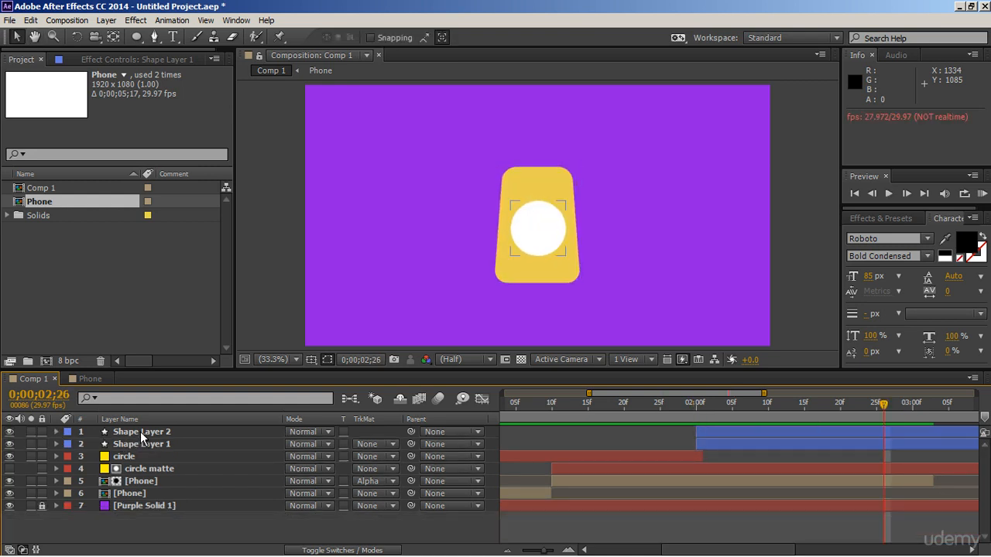
left_click(140, 431)
left_click(143, 443)
key("Return")
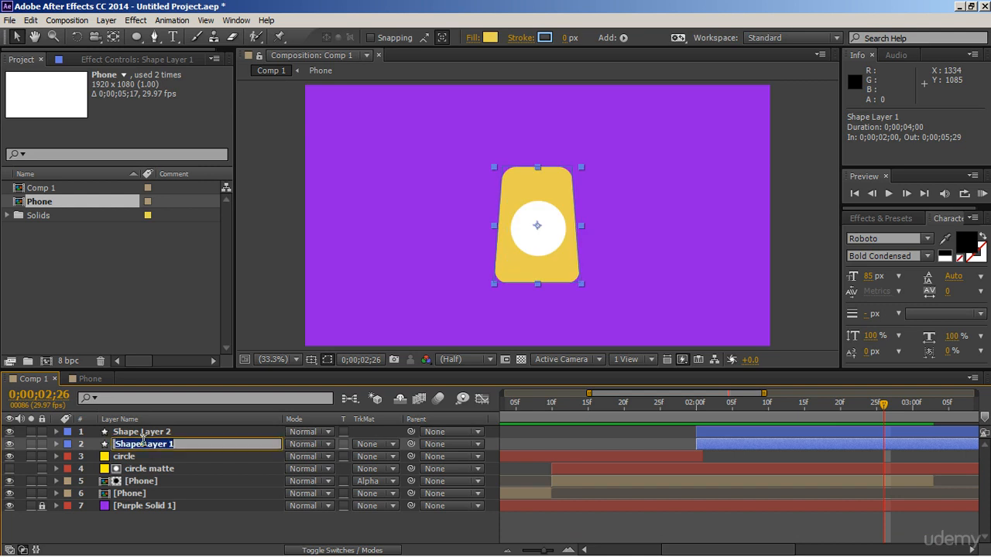
type("usb basic shape")
key("Return")
Step: Rename Shape Layer 2 as "usb inner circle"
left_click(145, 432)
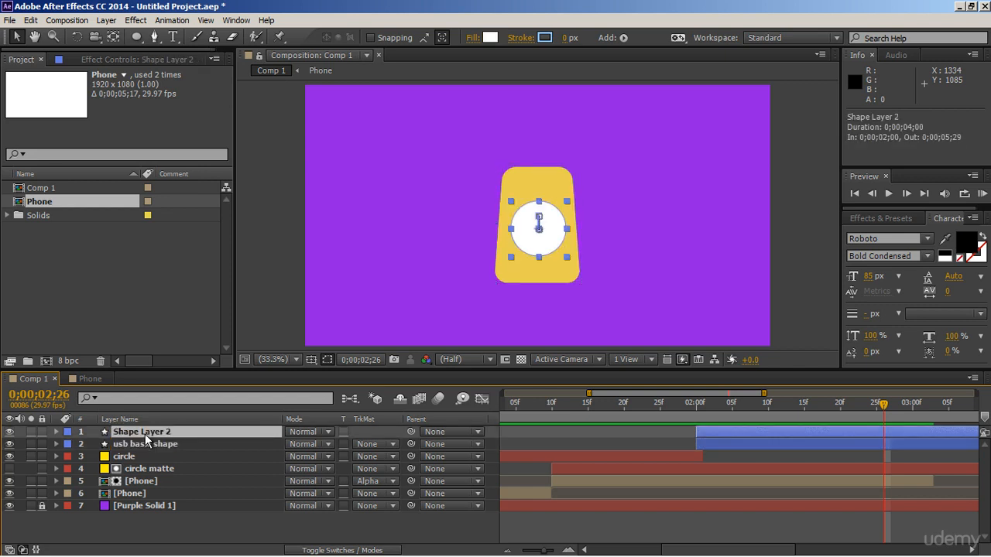
key("Return")
type("usb inn")
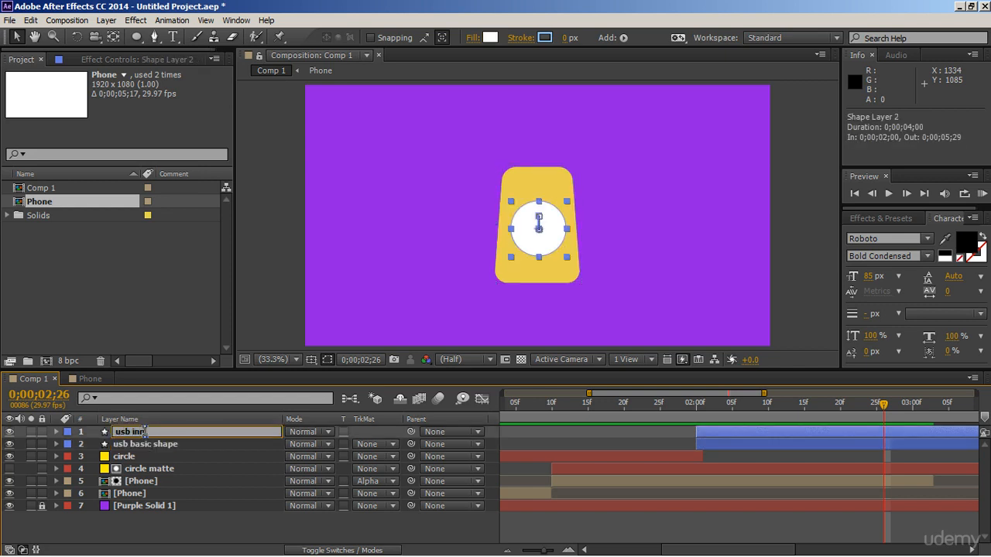
type("er circle")
key("Return")
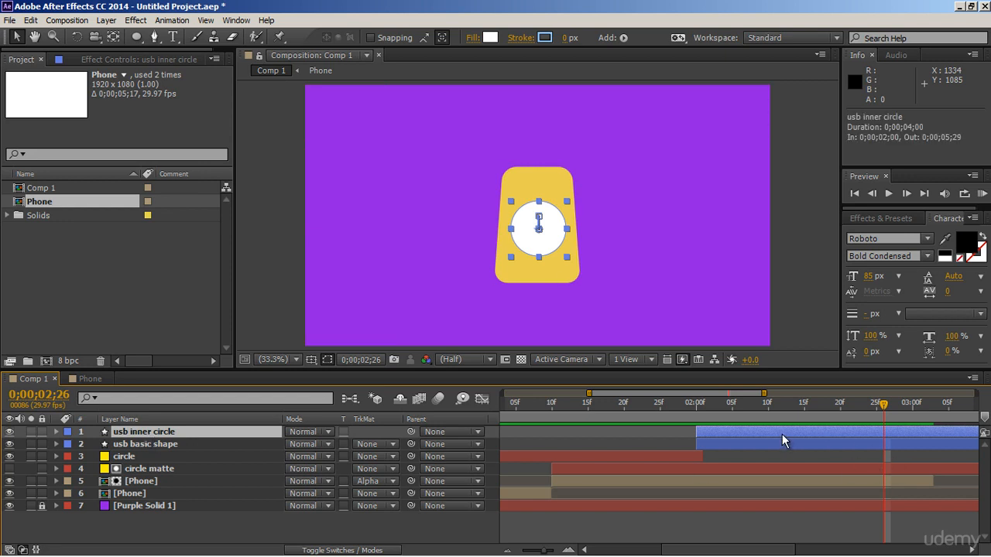
Step: Change the usb inner circle's fill to dark red 5E1B1B
left_click(489, 37)
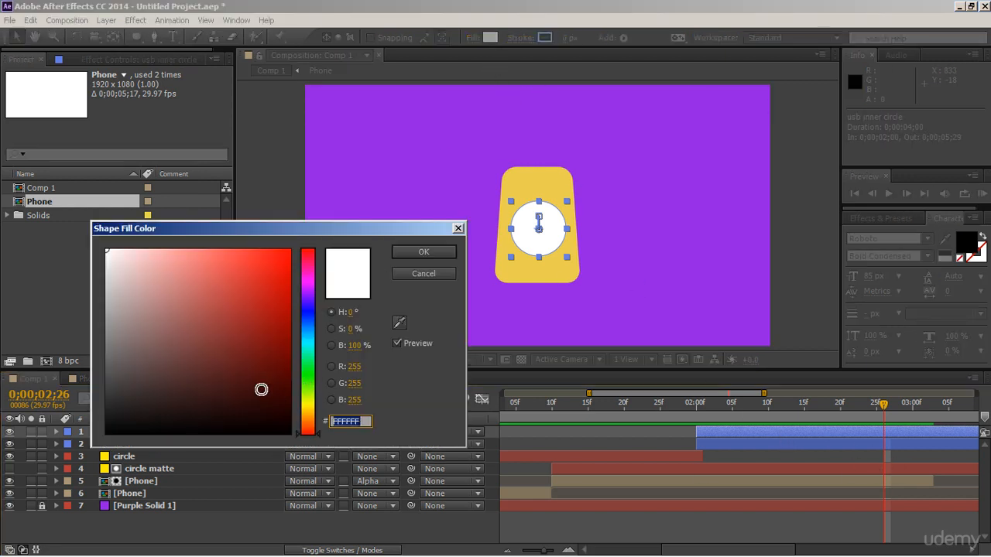
left_click(239, 368)
left_click_drag(238, 367, 238, 365)
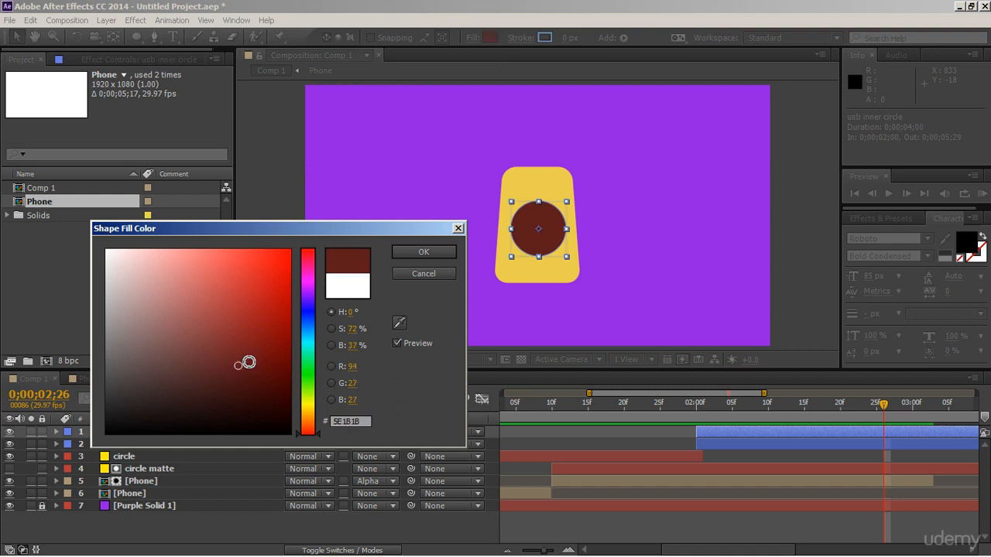
left_click(406, 250)
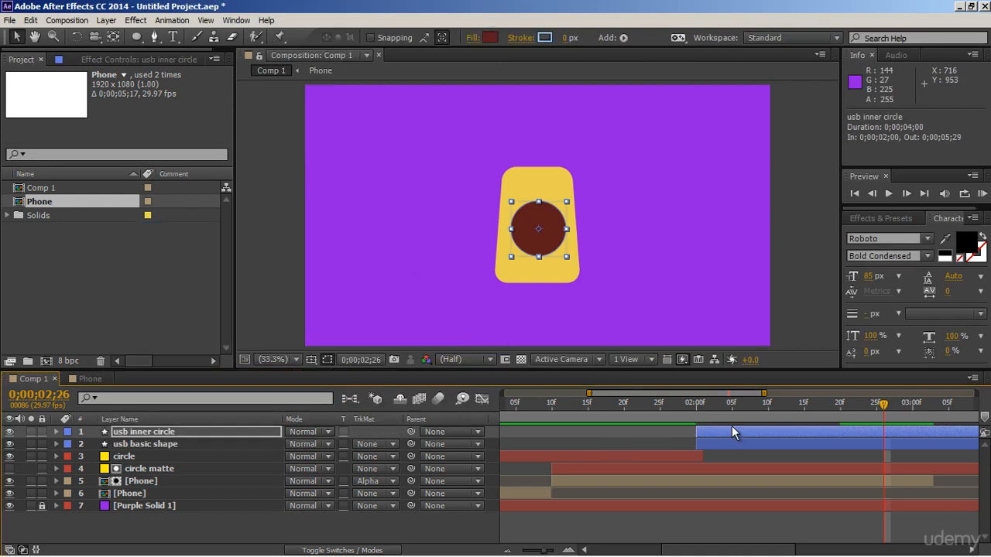
Step: Duplicate the usb inner circle layer and fill the copy with white FFFFFF
left_click(729, 430)
key("ctrl+d")
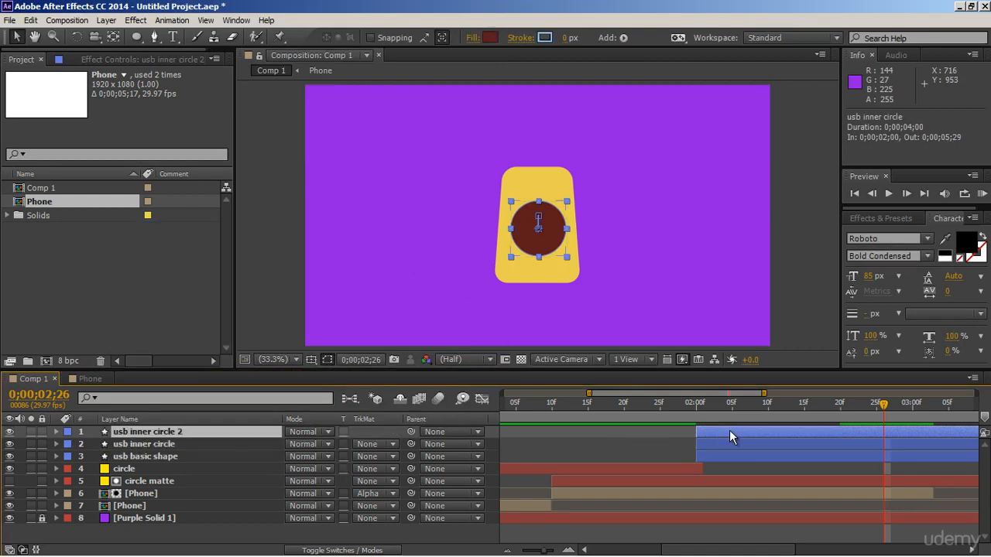
left_click(490, 38)
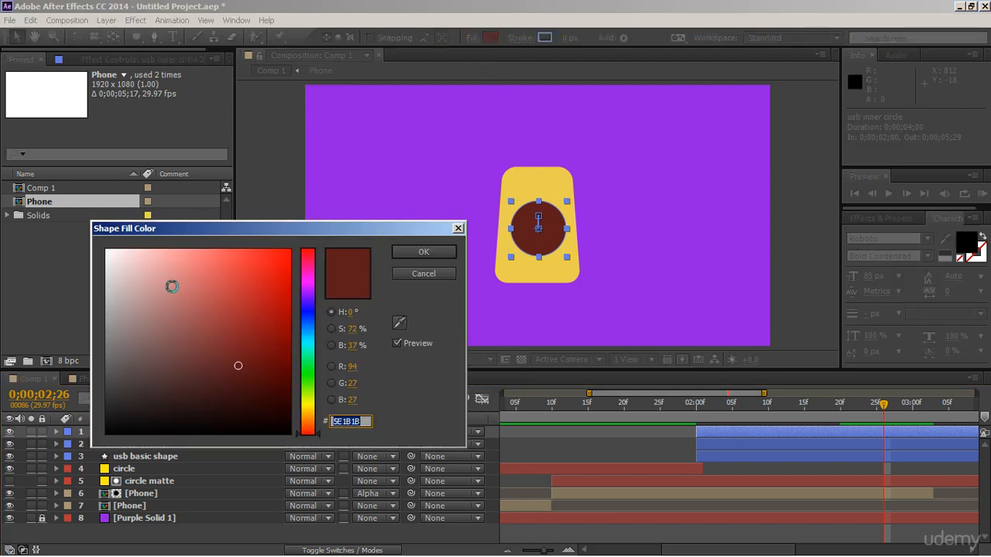
left_click(107, 251)
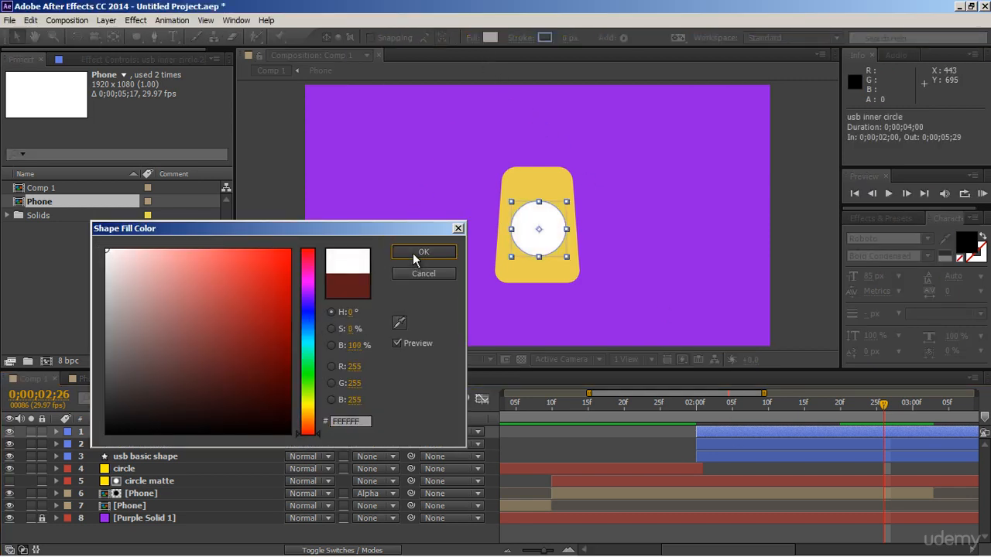
left_click(414, 253)
Step: Delay usb inner circle 2 by two frames so it starts at 0;00;02;02
left_click_drag(700, 417, 848, 429)
left_click(677, 436)
left_click(697, 409)
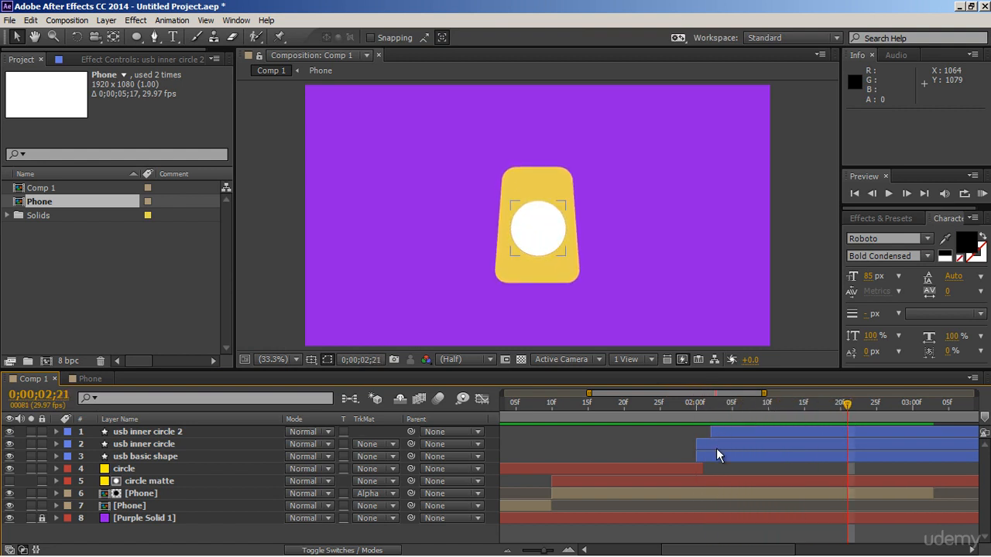
Step: Preview the phone-to-USB transition and shift the three usb layers one frame earlier
key("space")
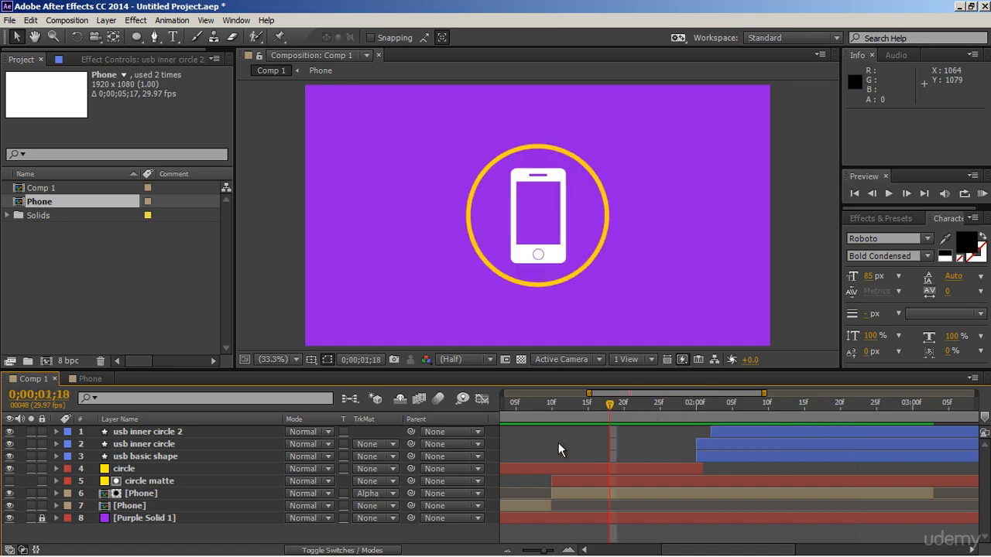
key("space")
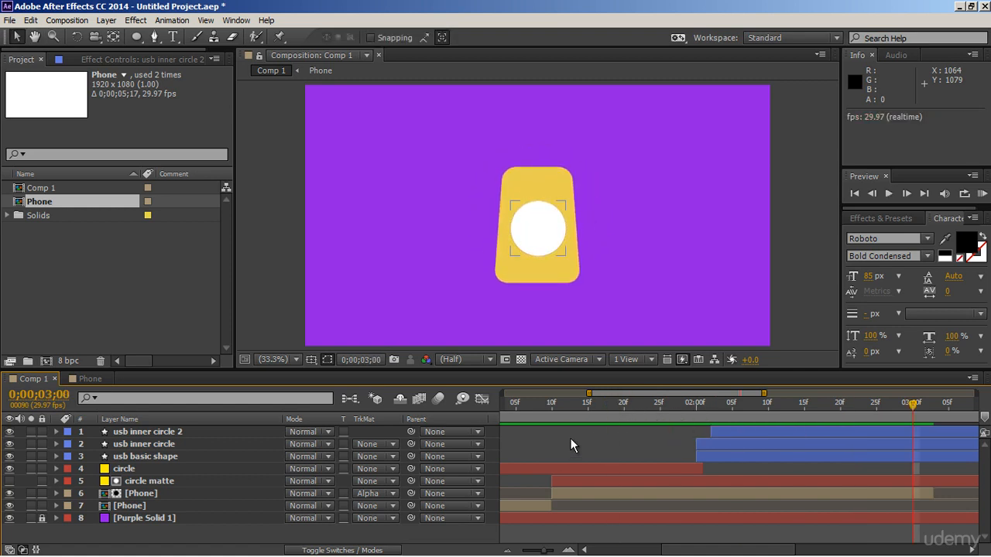
left_click(586, 408)
key("space")
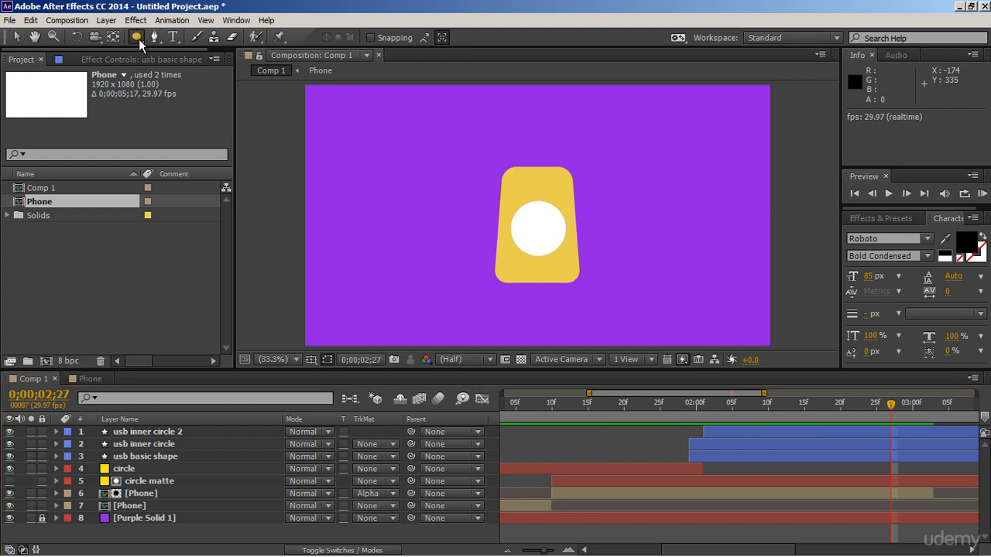
Step: Draw a white rounded rectangle about 147 by 114 px overlapping the yellow body's top edge
left_click_drag(139, 38, 164, 59)
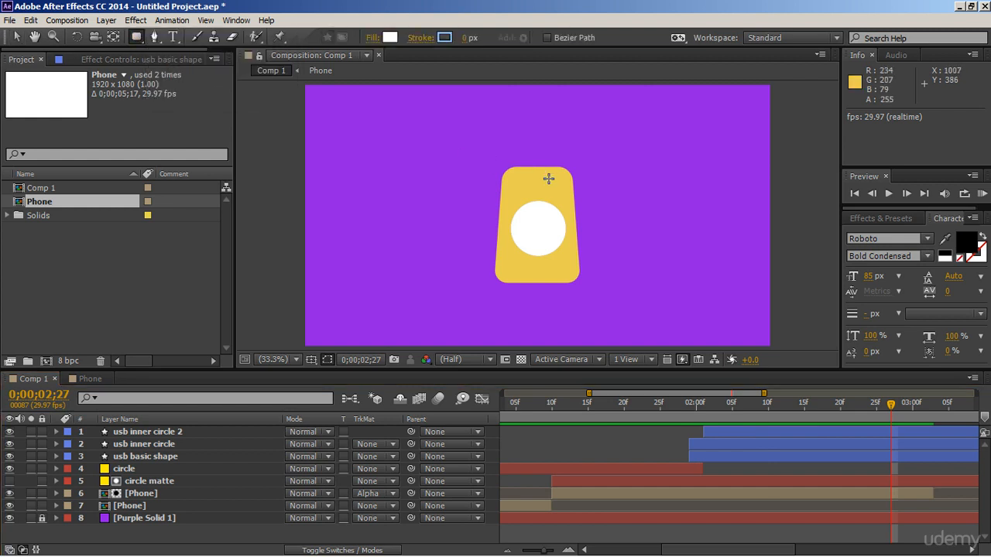
mouse_move(551, 179)
left_mouse_down()
mouse_move(517, 164)
mouse_move(520, 143)
mouse_move(516, 151)
left_mouse_up()
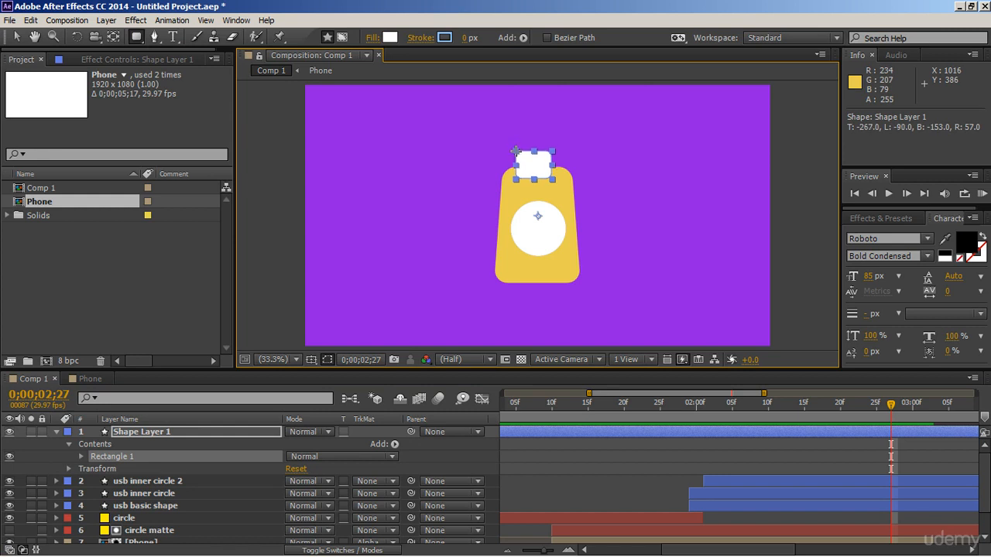
left_click(17, 36)
left_click(528, 451)
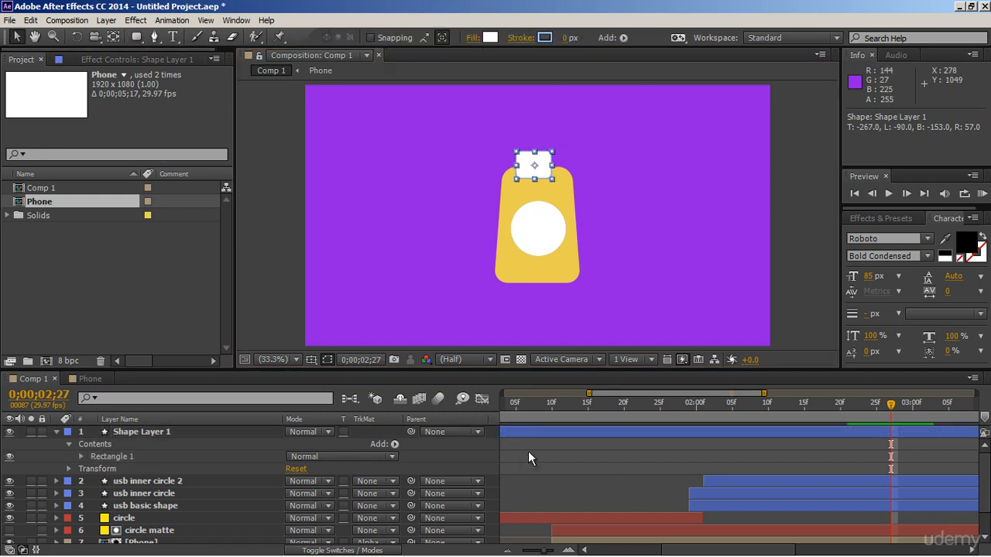
Step: Nudge the white rectangle's layer to Position 972, 540 and move its anchor point to the rectangle's centre
left_click(529, 432)
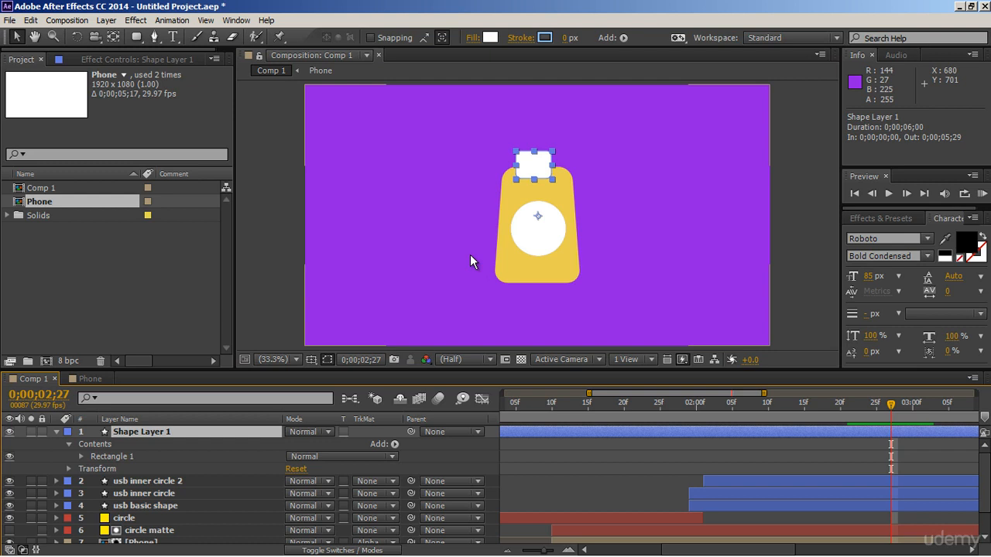
key("Right")
key("Right")
key("Right")
key("Right")
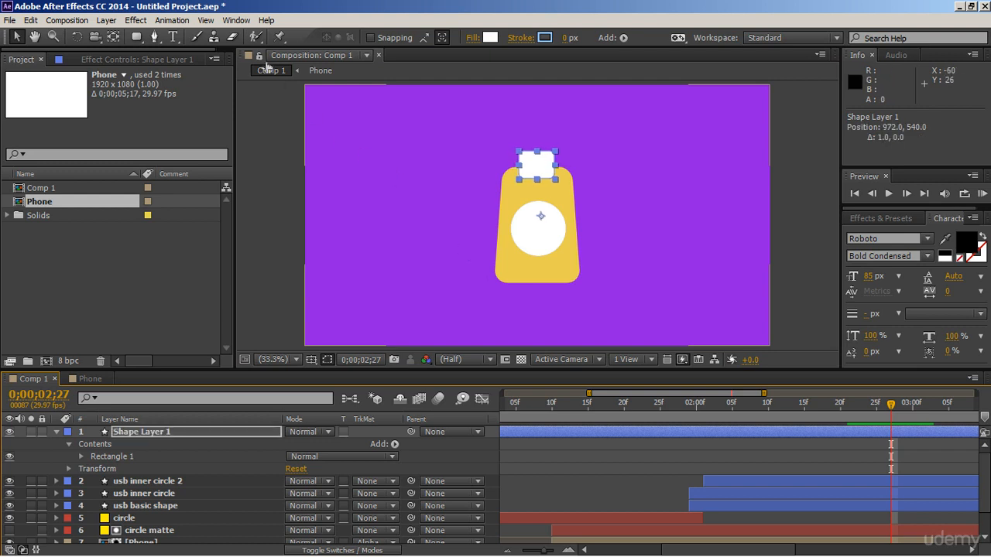
key("y")
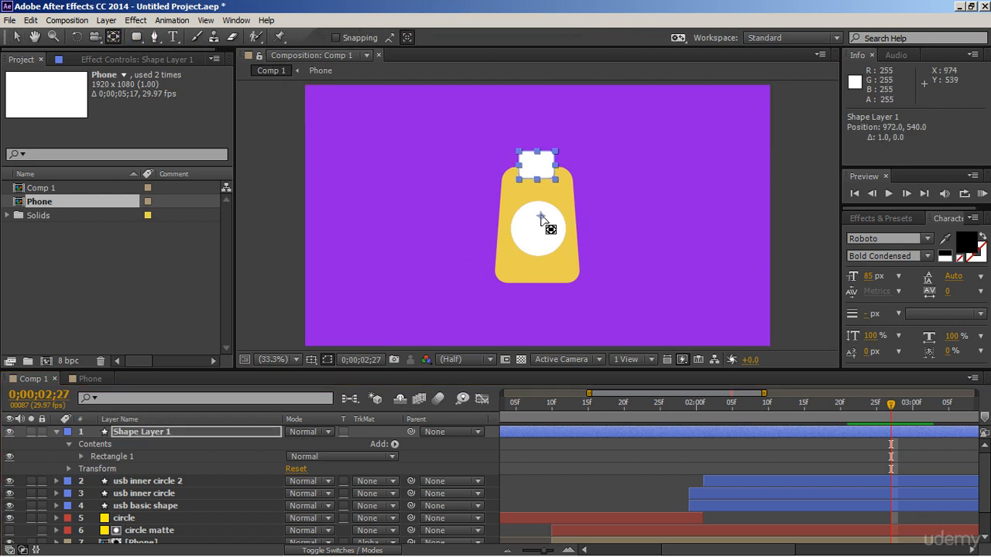
left_click_drag(539, 220, 538, 168)
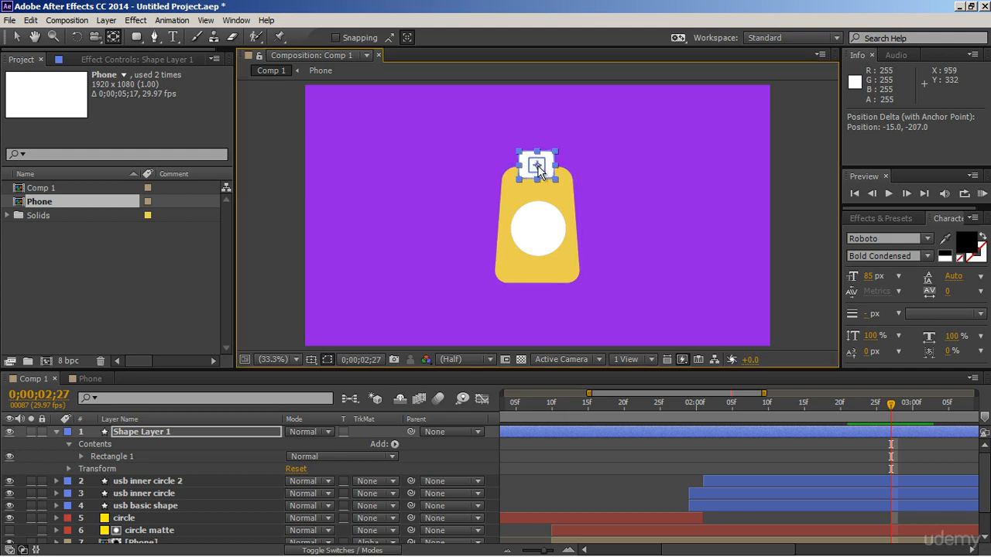
left_click(17, 37)
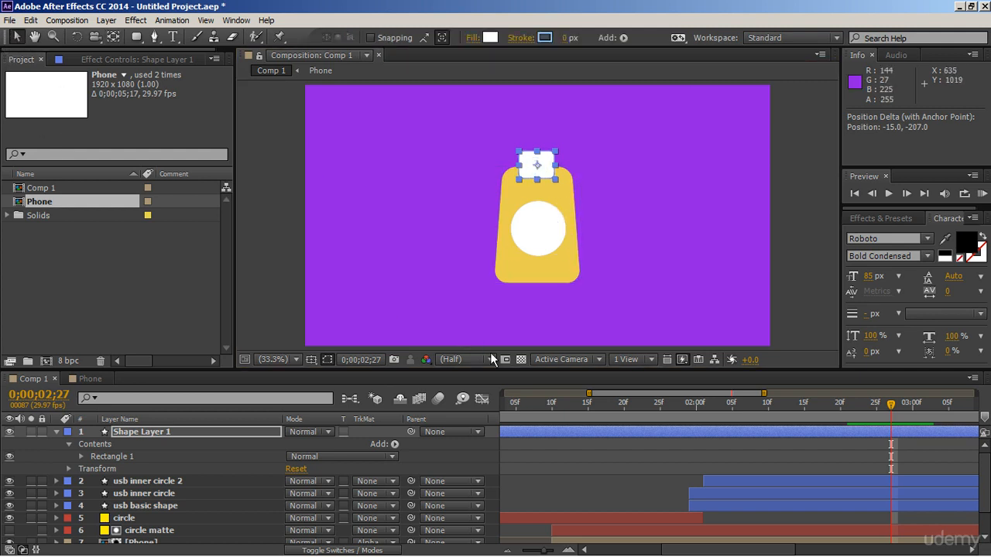
Step: Nudge the white rectangle slightly right to centre it on the yellow body, and collapse its layer
left_click(606, 456)
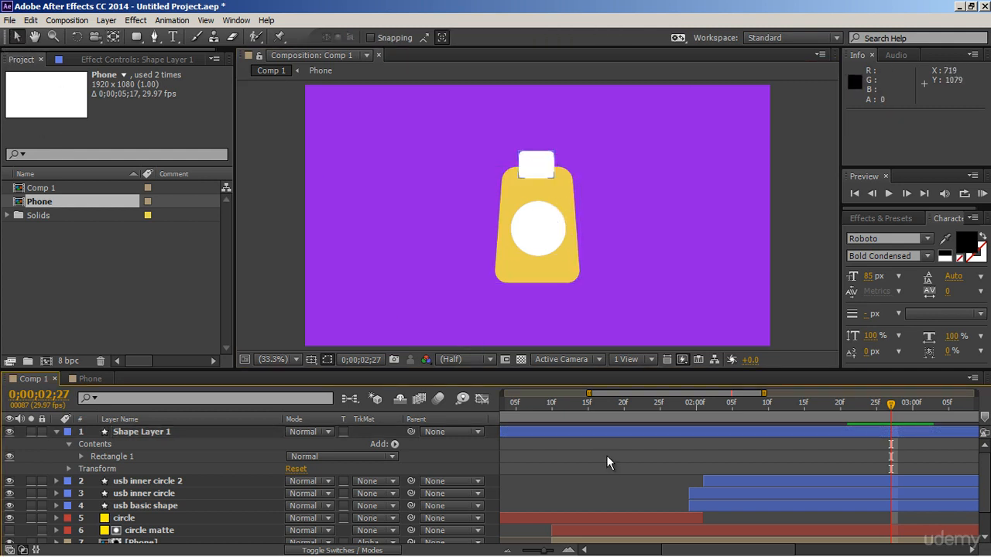
left_click(546, 169)
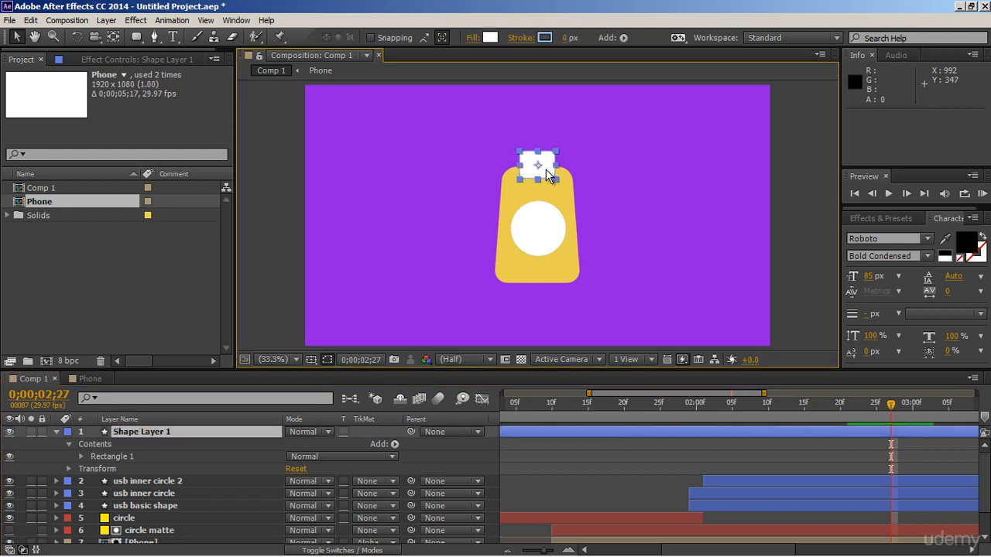
left_click(56, 432)
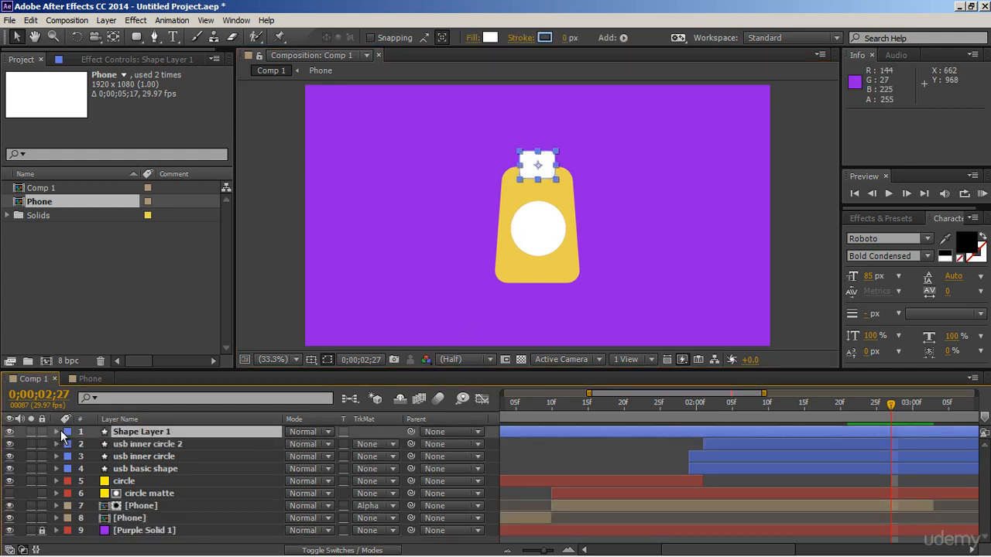
Step: Draw a narrower white rounded rectangle about 99 by 117 px on top of the first one as a new layer
left_click(136, 37)
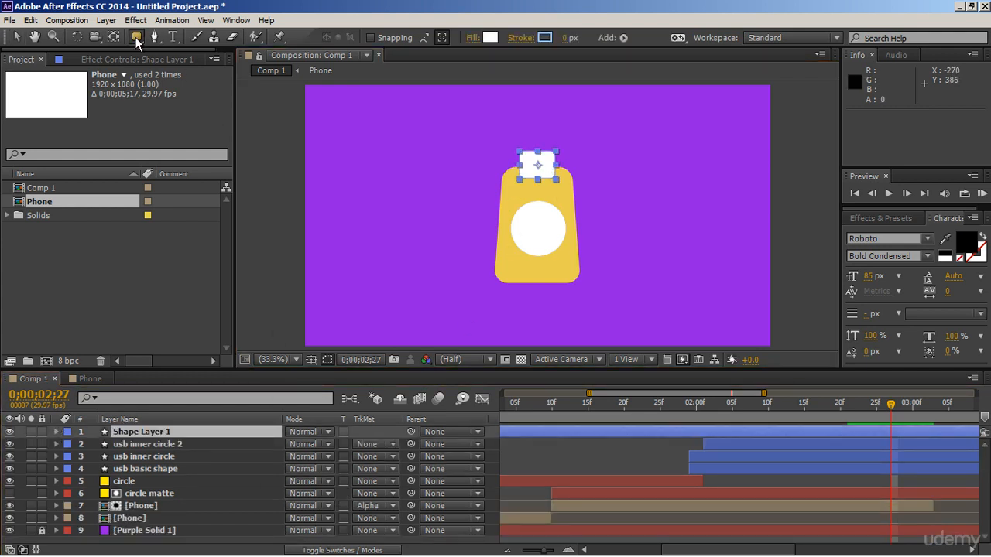
left_click(538, 451)
mouse_move(523, 132)
left_mouse_down()
mouse_move(546, 157)
mouse_move(521, 129)
left_mouse_up()
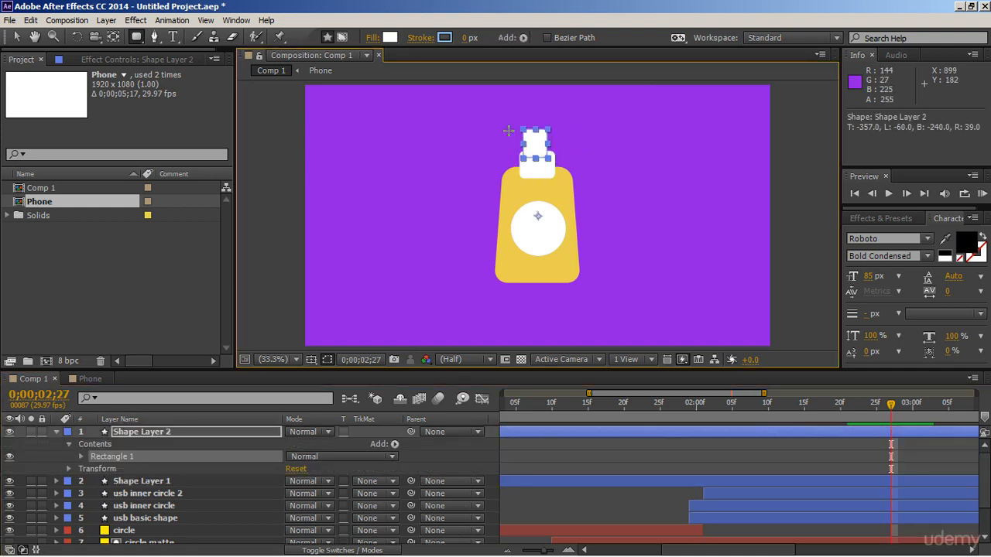
left_click(16, 36)
Step: Nudge the upper white rectangle's layer right and down to Position 972, 546
left_click(572, 431)
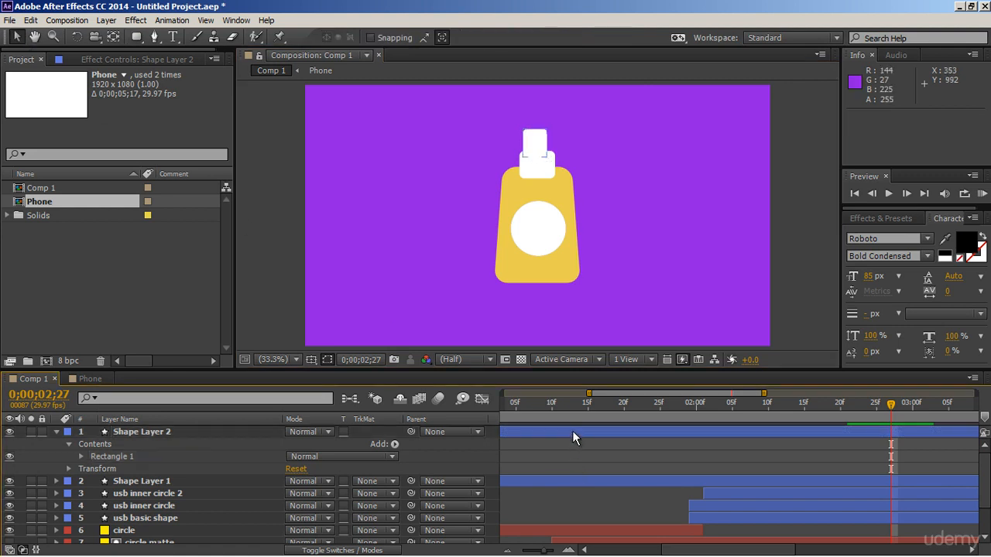
key("Right")
key("Right")
key("Right")
key("Right")
key("Right")
key("Right")
key("Right")
key("Right")
key("Right")
key("Right")
key("Right")
key("Right")
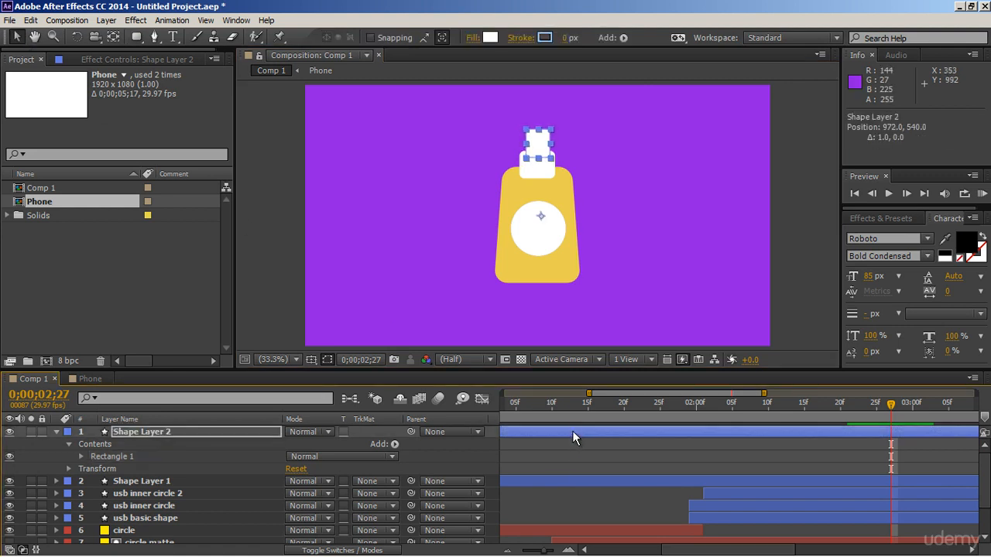
key("Down")
key("Down")
key("Down")
key("Down")
key("Down")
key("Down")
key("Down")
key("Down")
key("Down")
key("Up")
key("Up")
key("Up")
Step: Move the upper white rectangle's anchor point to the centre of the shape
left_click(113, 36)
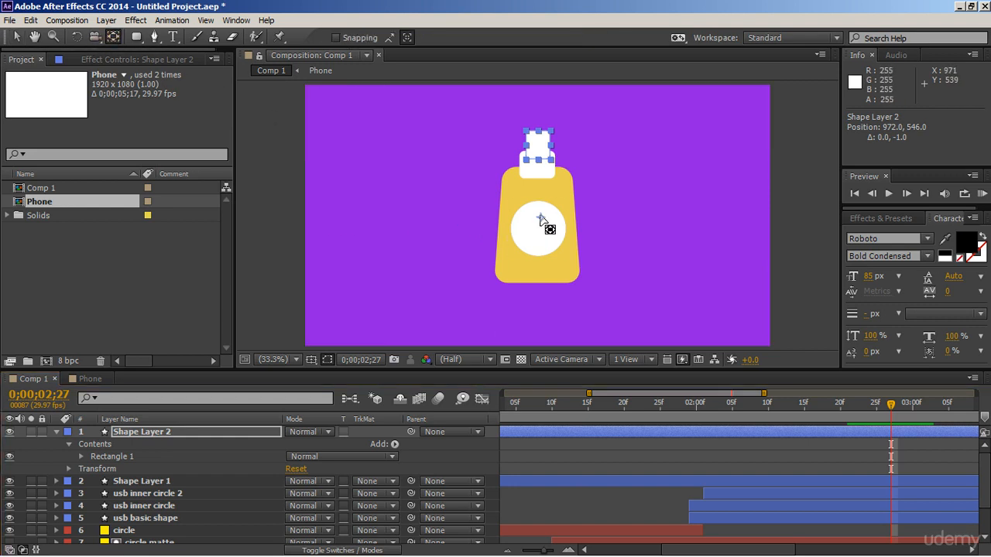
left_click_drag(540, 218, 541, 146)
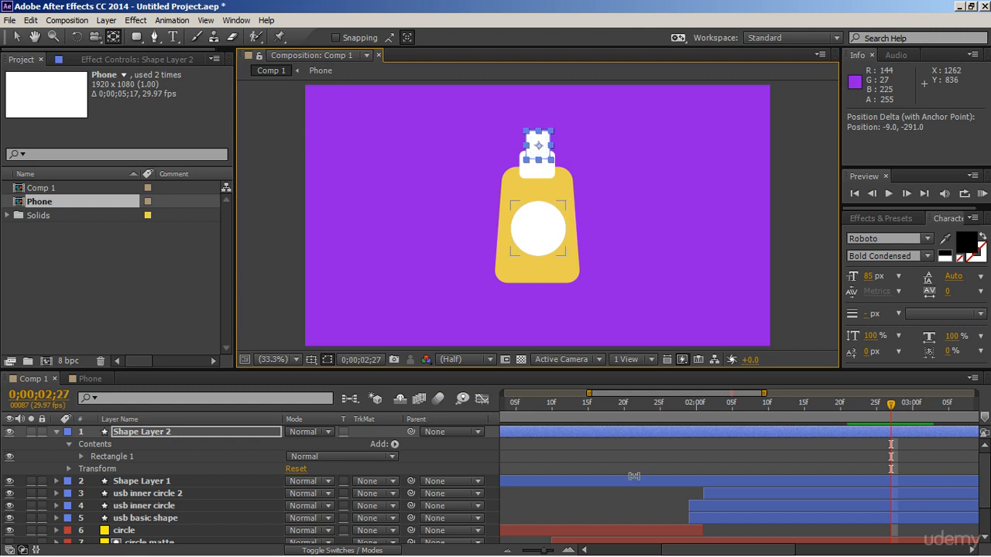
key("v")
left_click(629, 453)
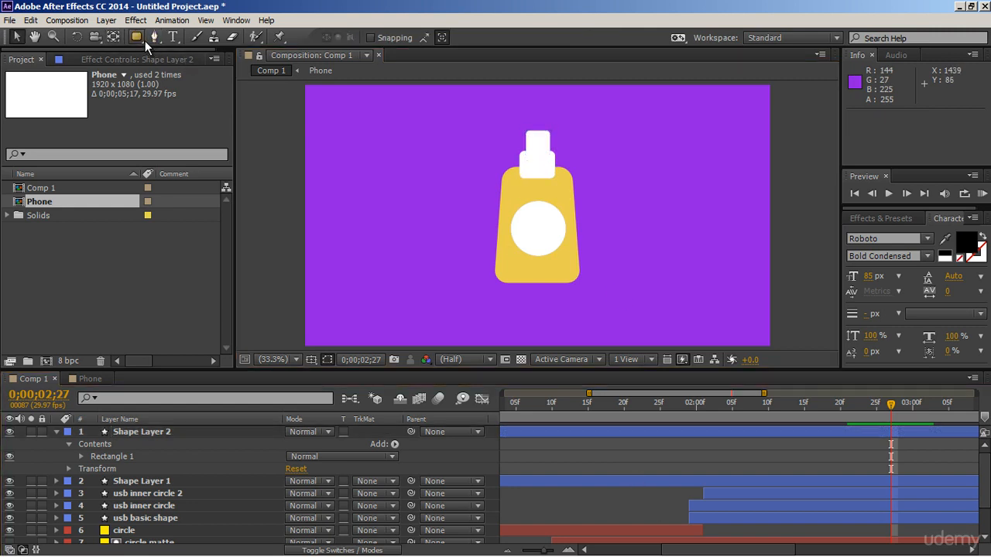
Step: Shift the upper white rectangle slightly left so it sits centred above the lower rectangle
left_click_drag(137, 37, 168, 70)
scroll(603, 133, "up", 2)
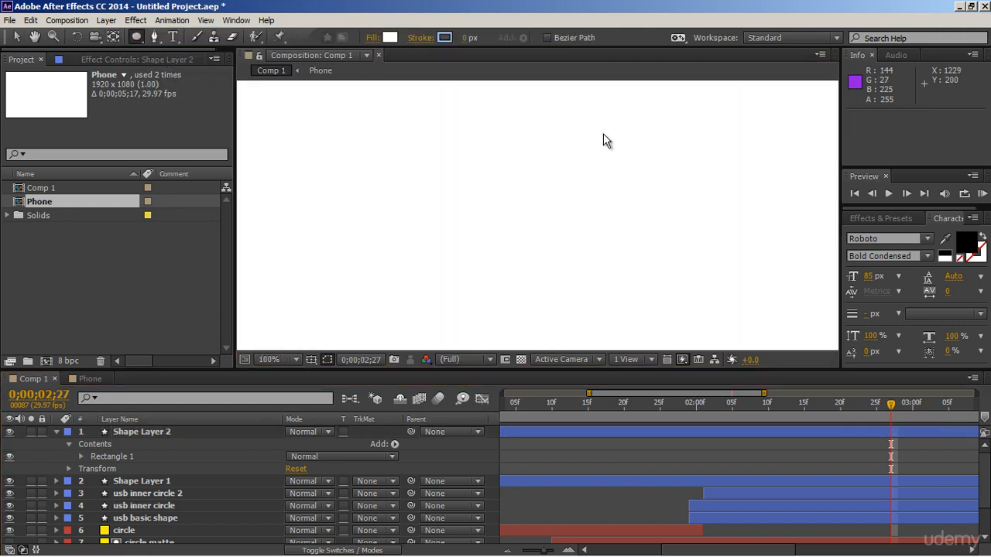
key("space")
left_click_drag(536, 147, 552, 314)
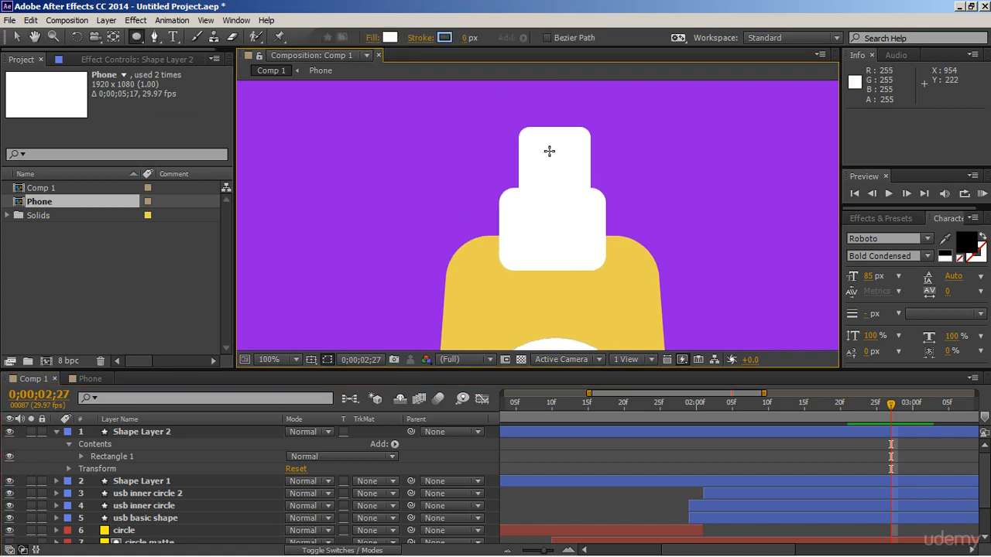
key("v")
left_click(644, 433)
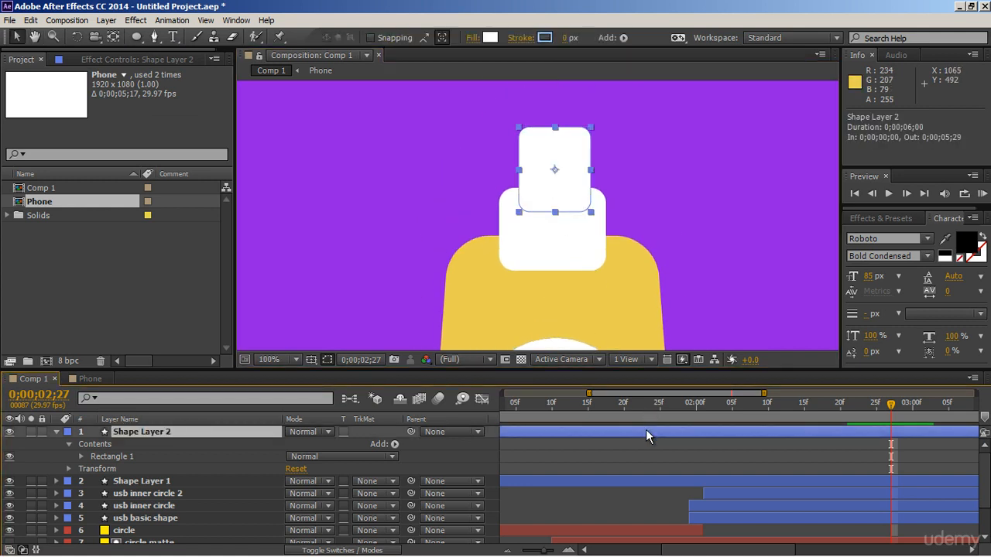
left_click(628, 454)
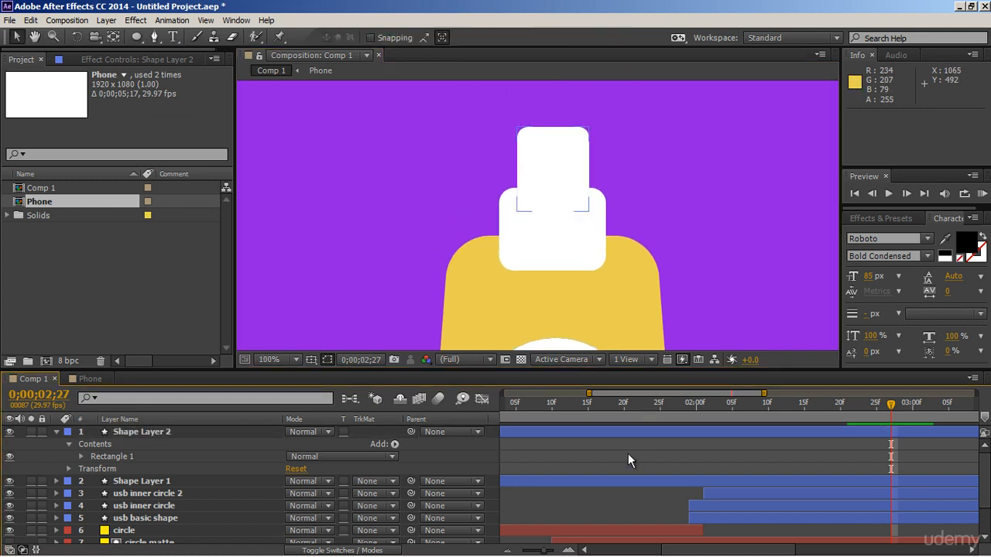
Step: Draw a small white circle about 30 px wide near the top of the upper rectangle as a new layer
left_click(137, 37)
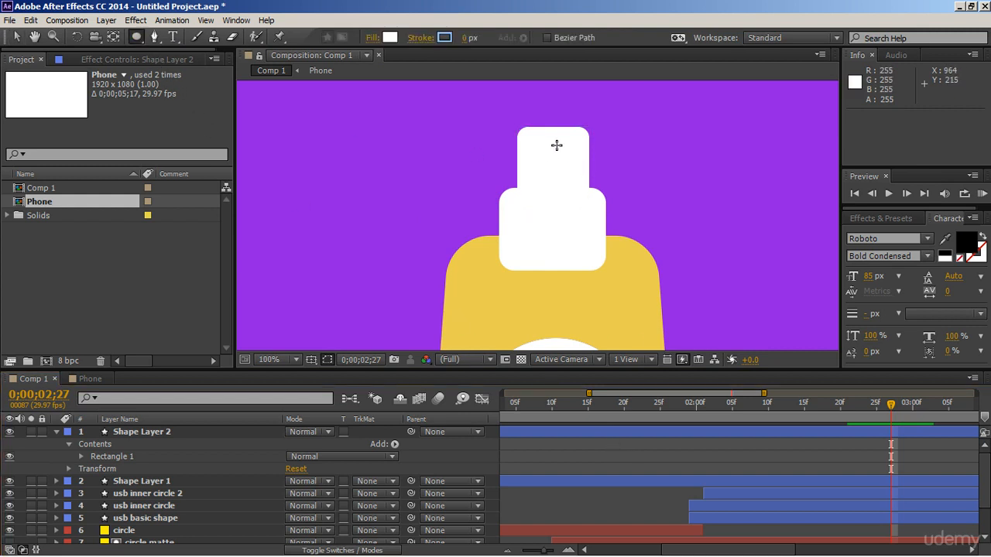
left_click_drag(545, 138, 572, 164)
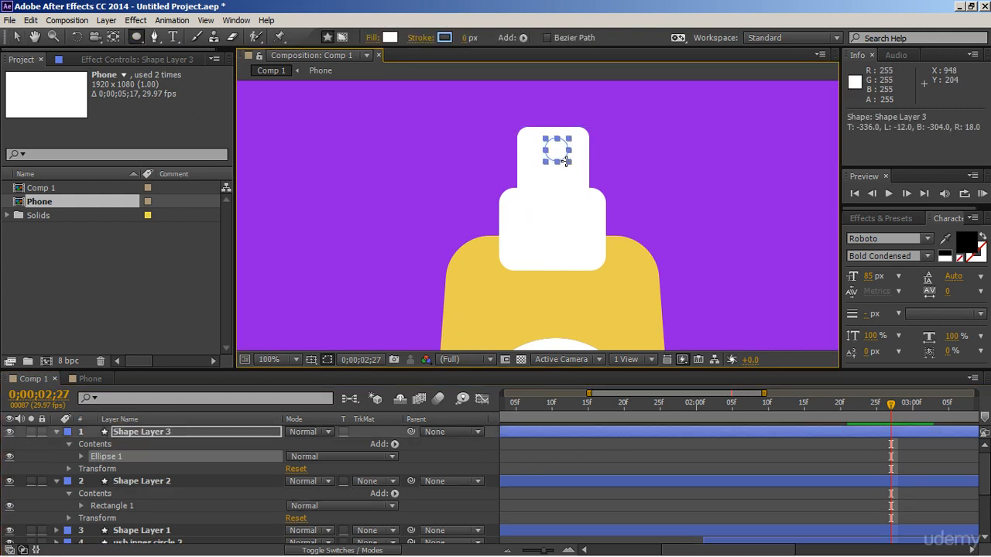
key("v")
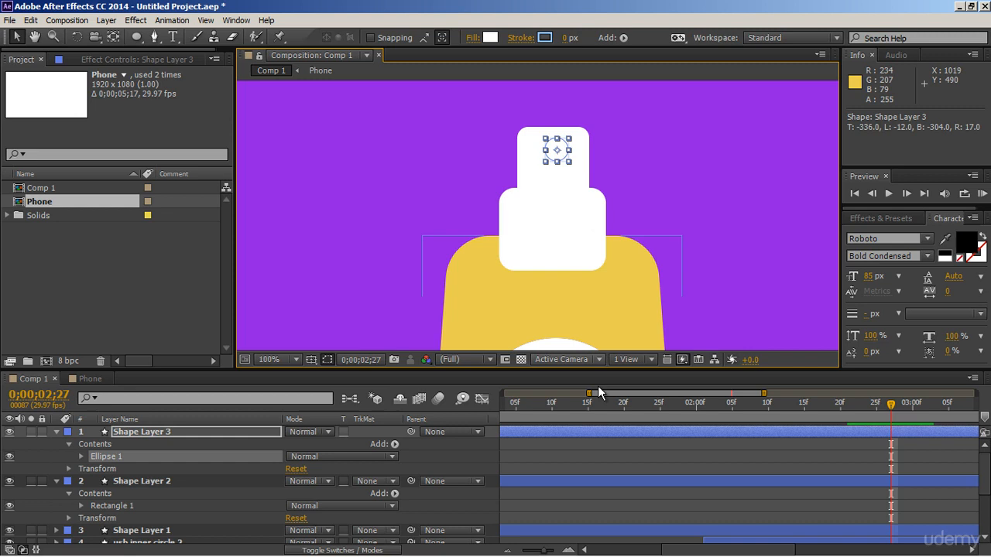
Step: Centre the small circle layer's anchor point on the circle and nudge the layer left to Position 956, 220
left_click(578, 456)
left_click(560, 154)
scroll(551, 320, "down", 2)
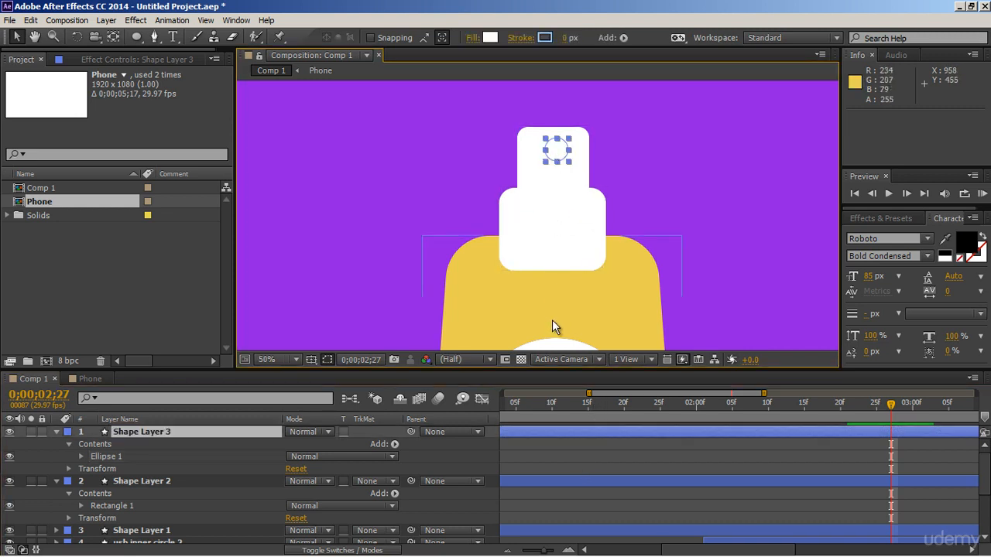
key("y")
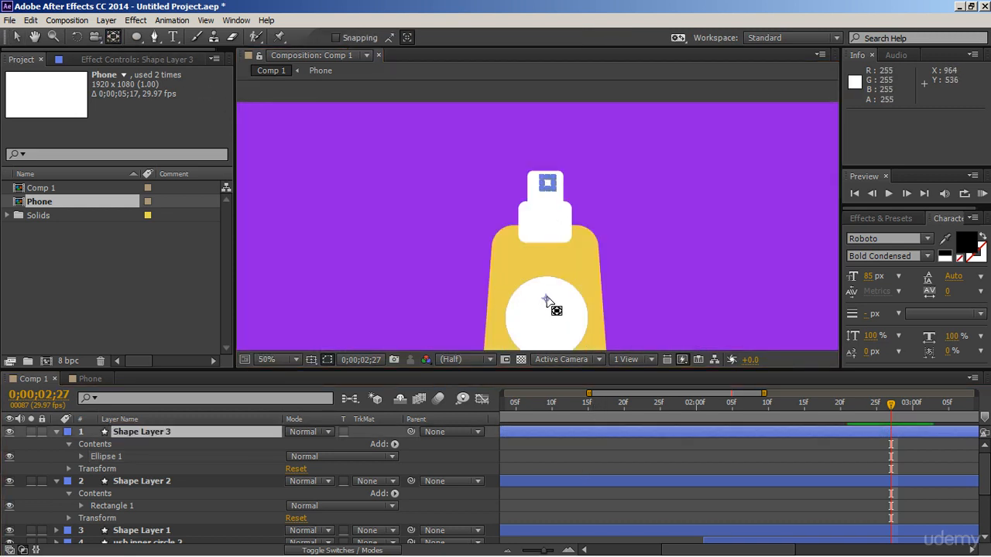
left_click_drag(546, 298, 539, 174)
key("v")
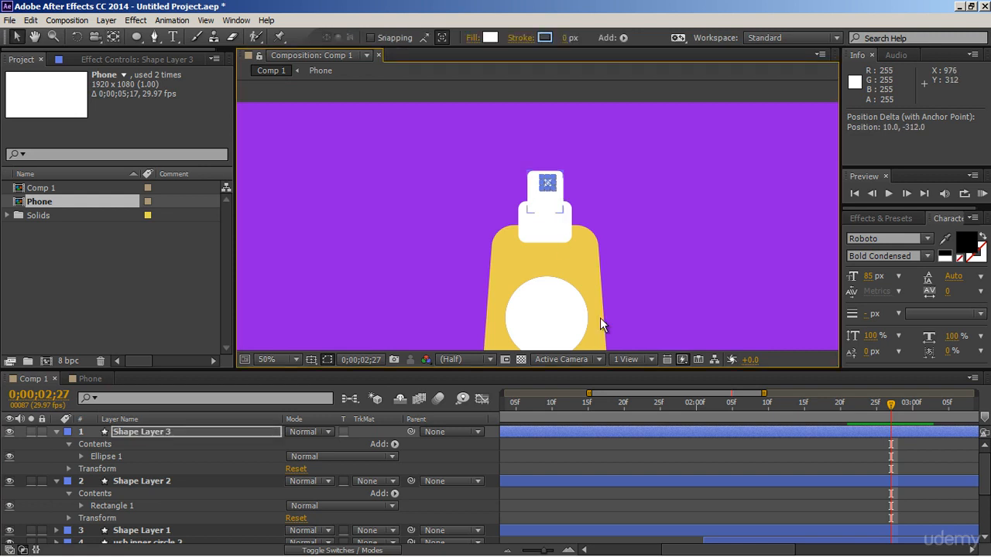
key("Left")
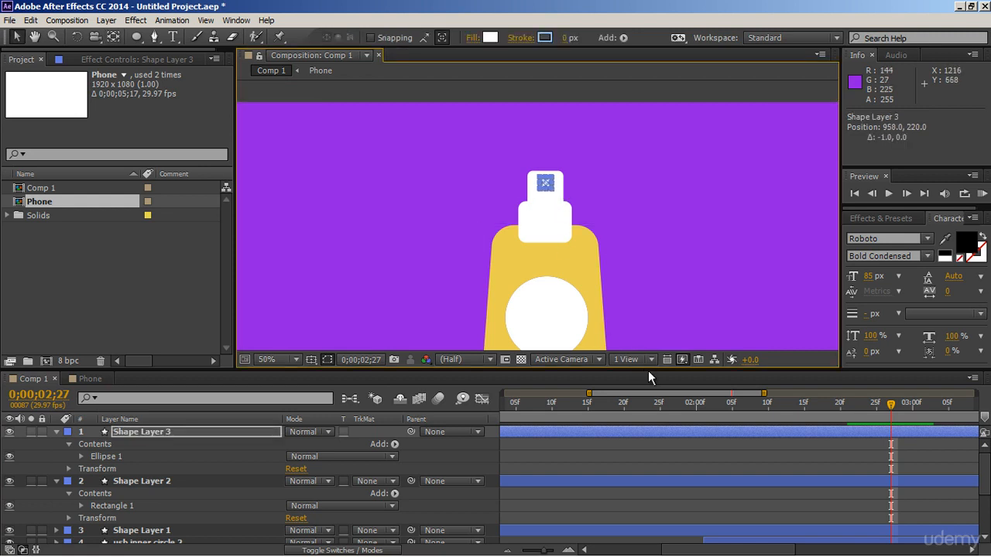
Step: Change the small circle's fill to dark red 5D1616
left_click(491, 37)
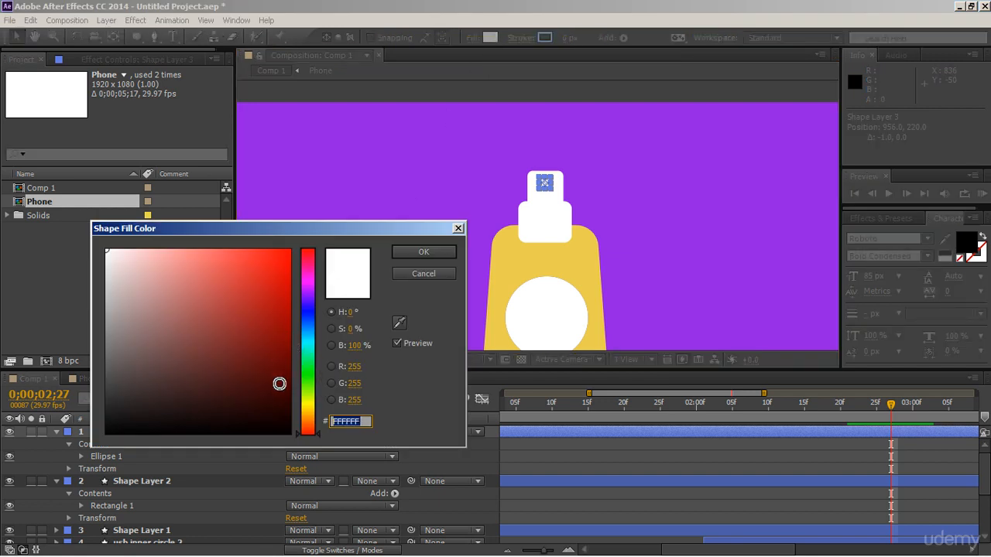
left_click(247, 367)
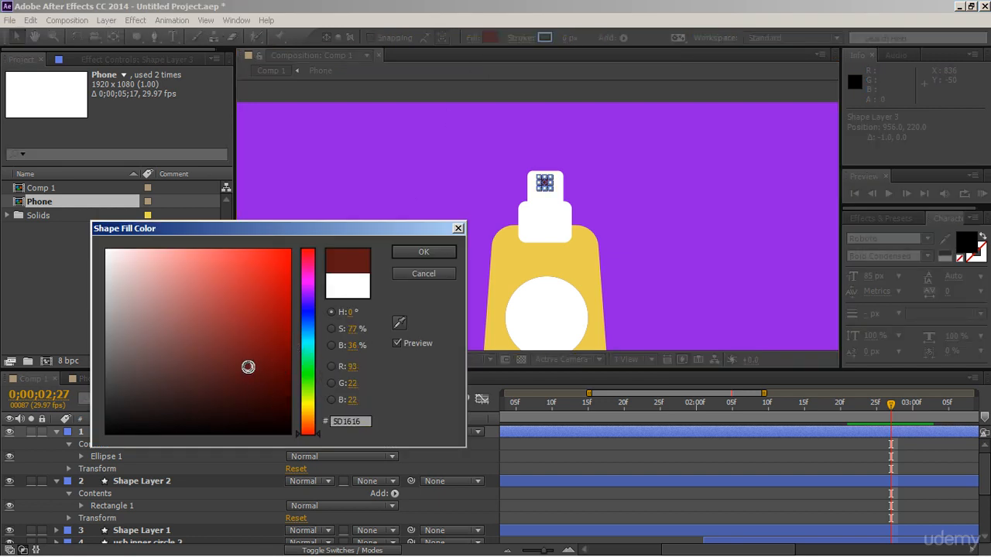
left_click(423, 252)
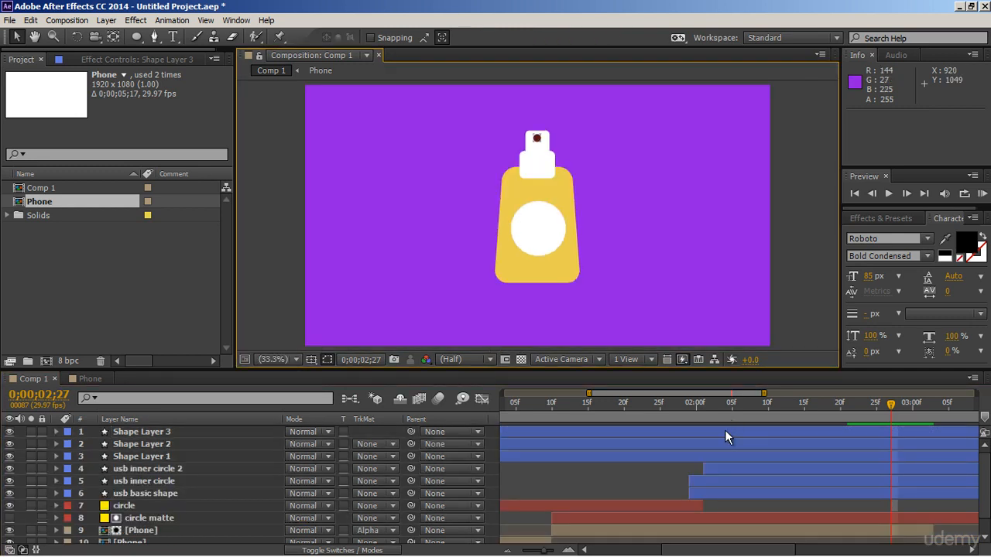
Step: Move Shape Layers 1, 2 and 3 together below the usb basic shape layer in the stacking order
left_click(724, 431)
left_click(716, 454, "shift")
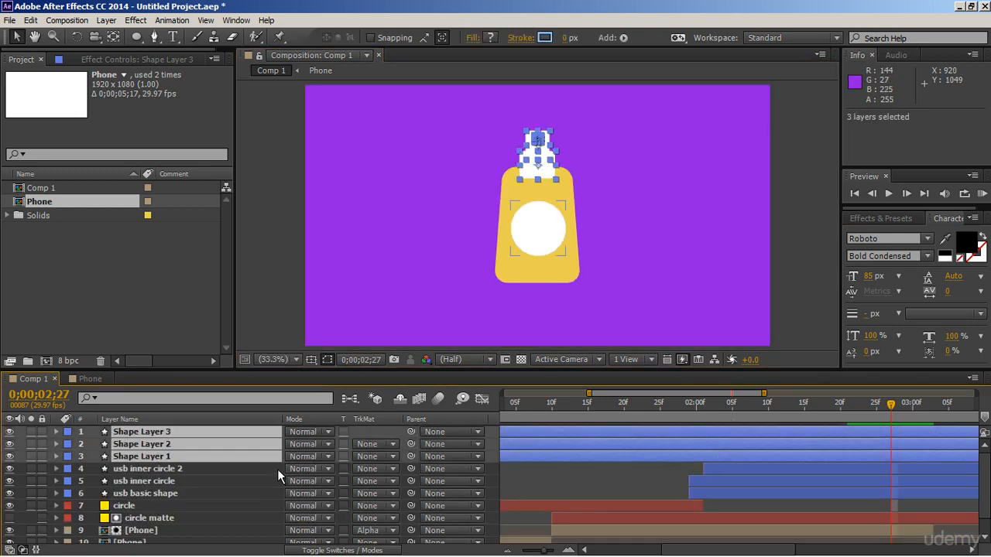
left_click_drag(265, 459, 273, 497)
left_click(648, 435)
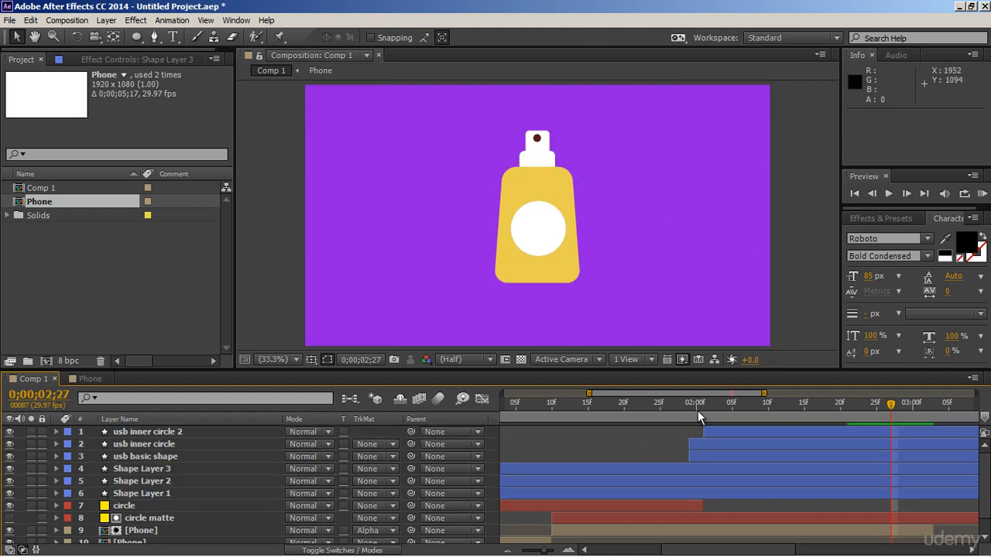
Step: Trim the start of Shape Layer 1, the lower white rectangle, to 0;00;02;05
left_click_drag(698, 418, 731, 423)
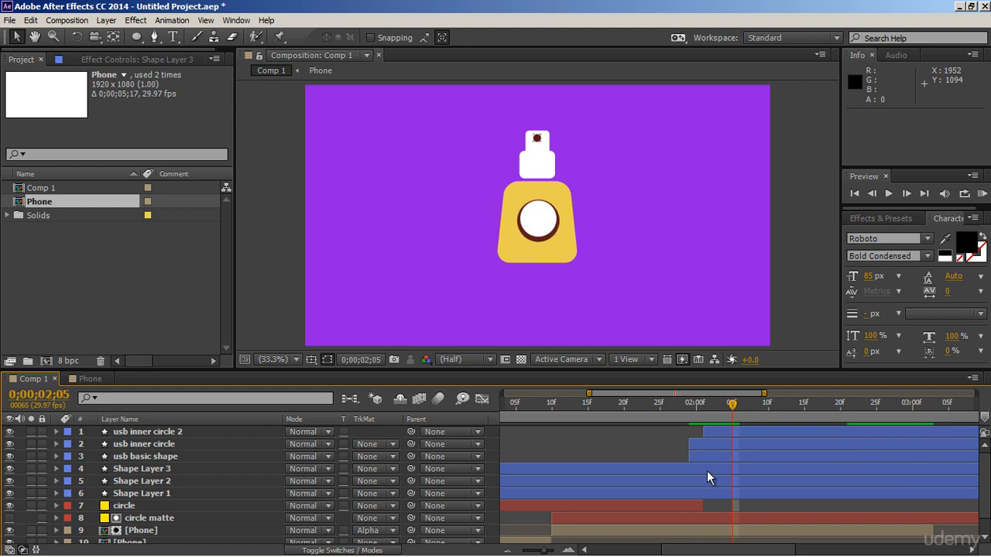
left_click(703, 494)
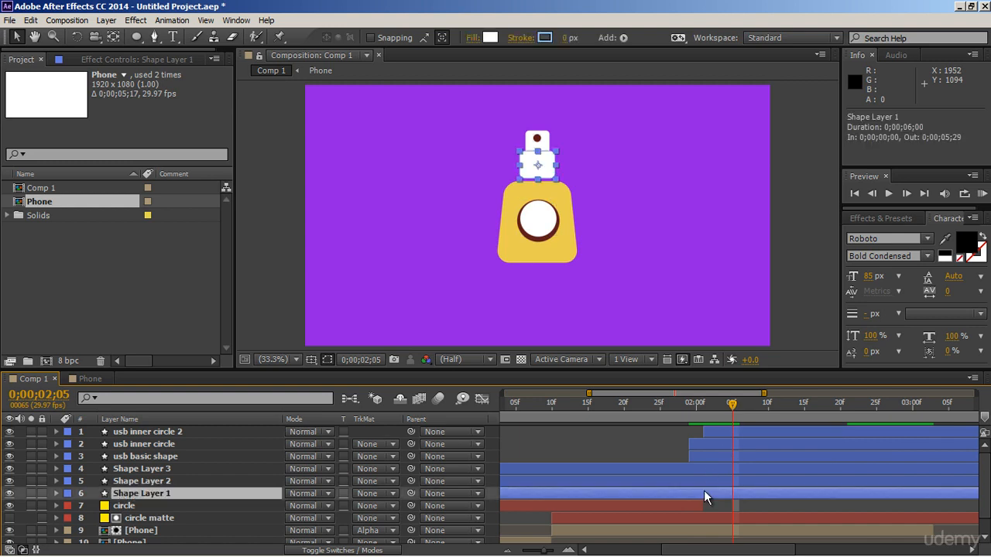
key("alt+bracketleft")
left_click_drag(691, 552, 707, 549)
Step: Keyframe the lower white rectangle's Position from 958.5, 460 at 0;00;02;05 to 958.5, 330 at 0;00;02;15
key("p")
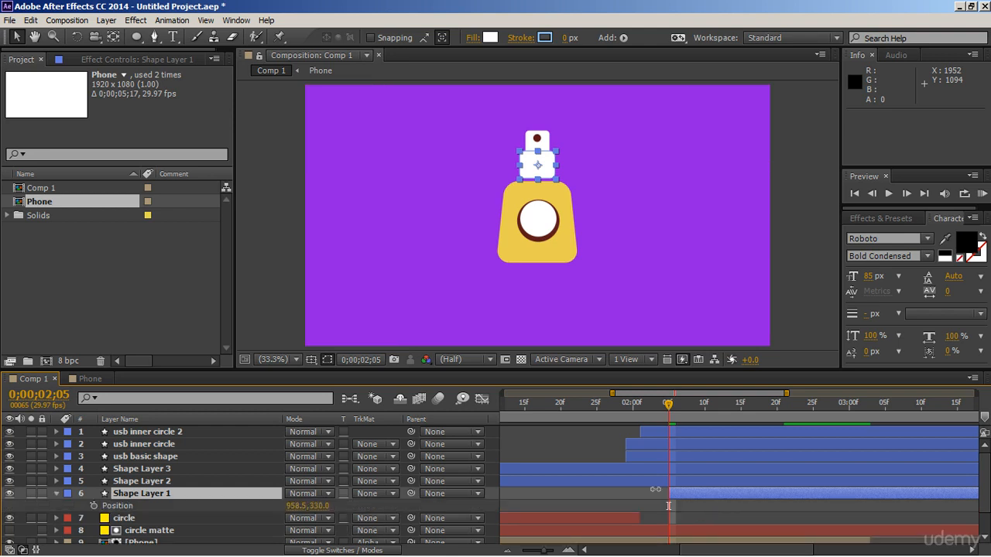
left_click(94, 505)
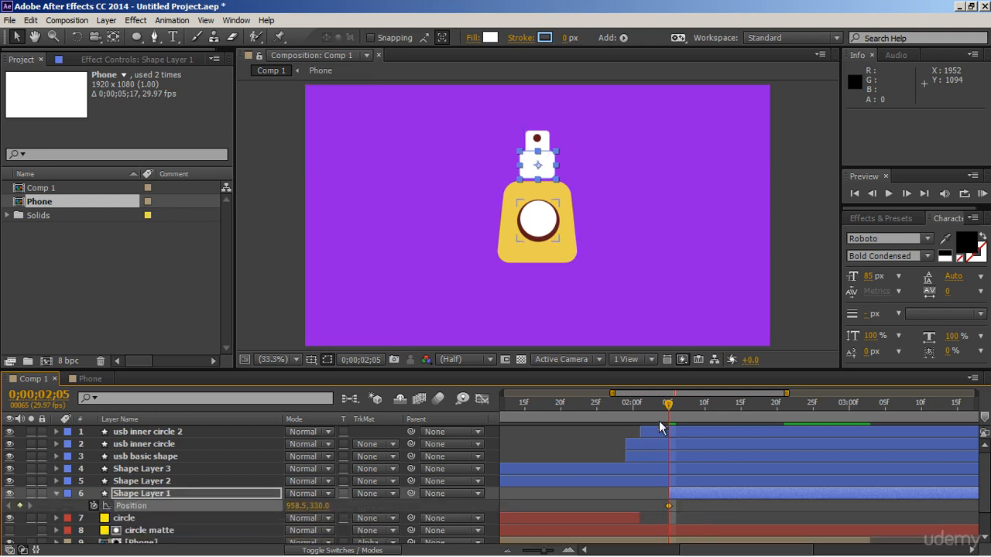
left_click_drag(671, 412, 740, 412)
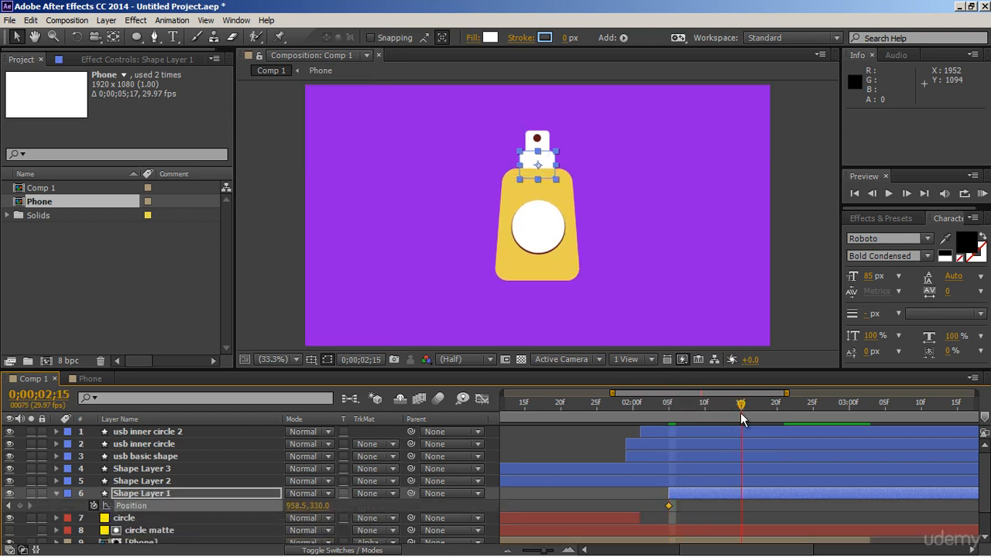
left_click(19, 506)
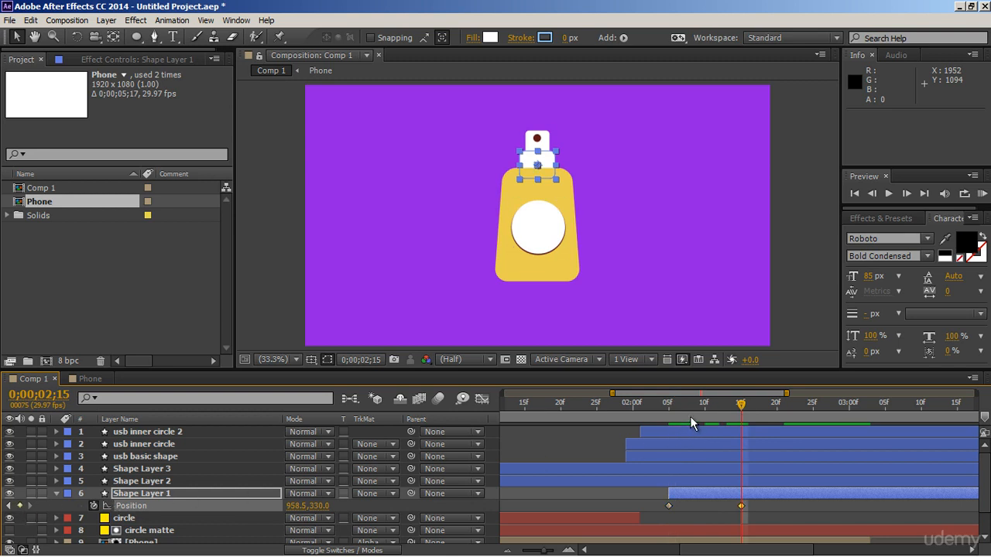
left_click(668, 412)
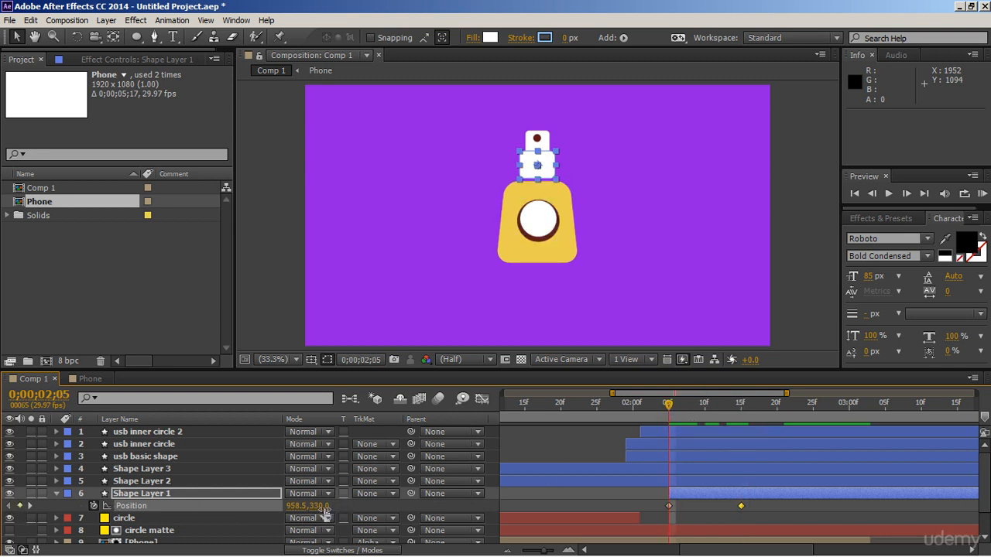
left_click_drag(326, 513, 424, 503)
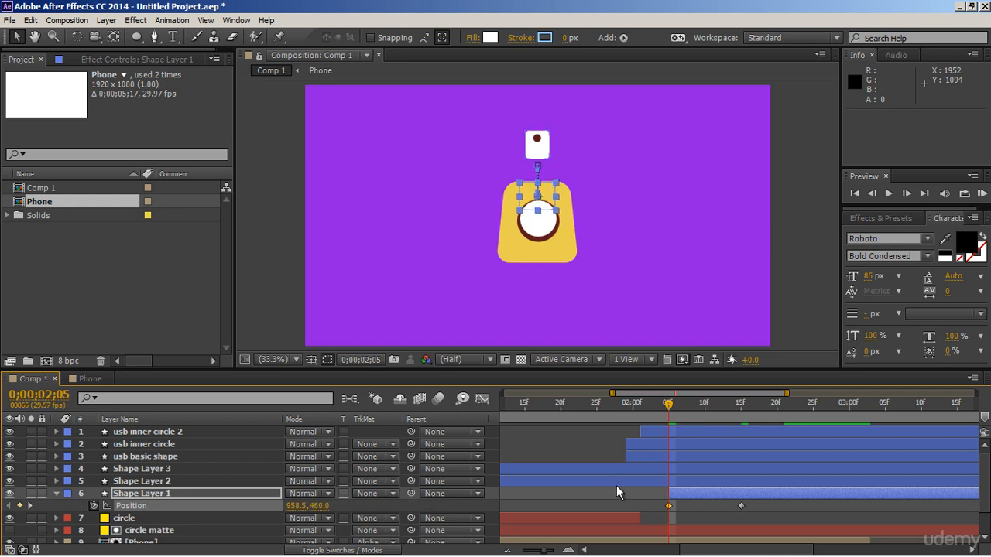
Step: Apply Easy Ease to both Position keyframes of the lower white rectangle
left_click(741, 506)
right_click(739, 506)
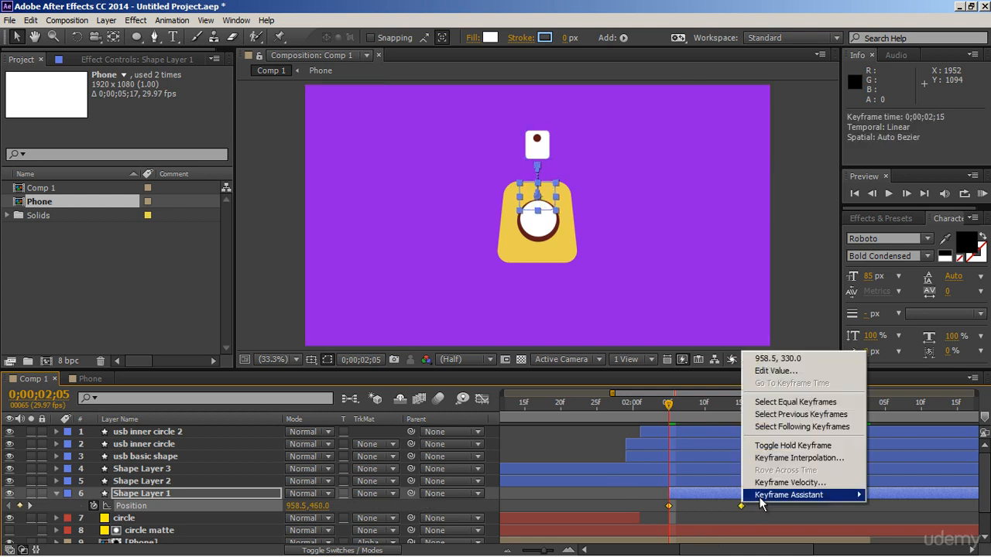
mouse_move(789, 494)
left_click(632, 422)
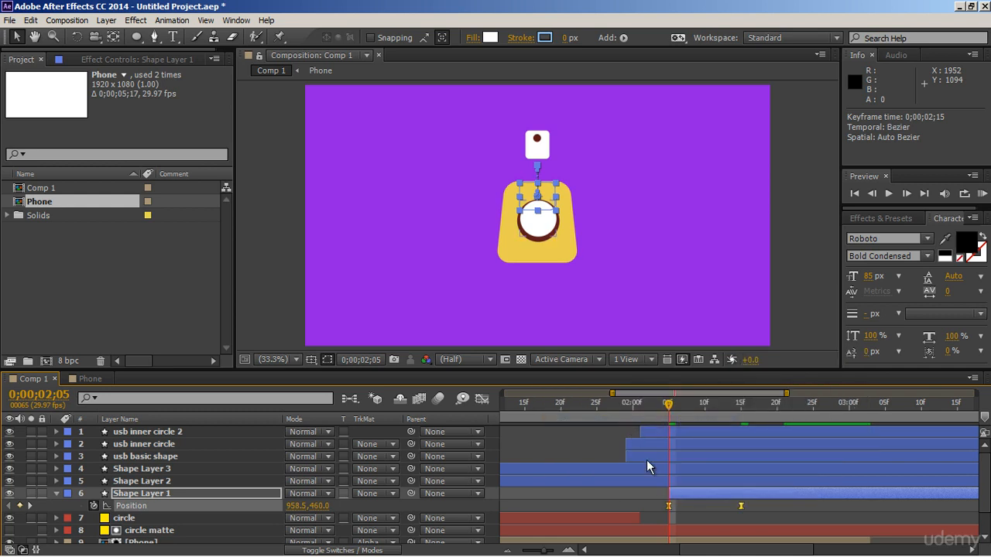
Step: Reshape the lower rectangle's Position speed curve to peak right at the start and slow gradually, and preview the motion
left_click(668, 506)
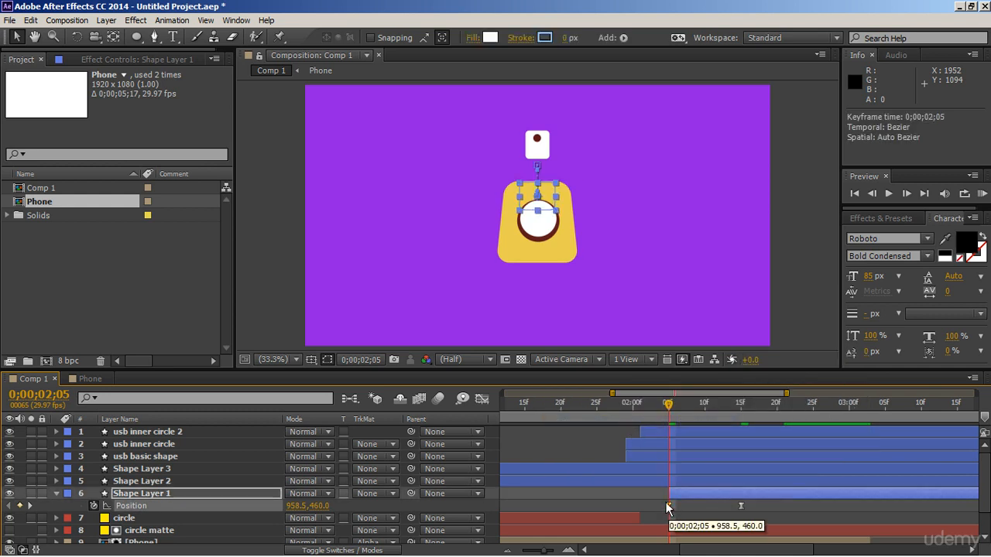
left_click(481, 399)
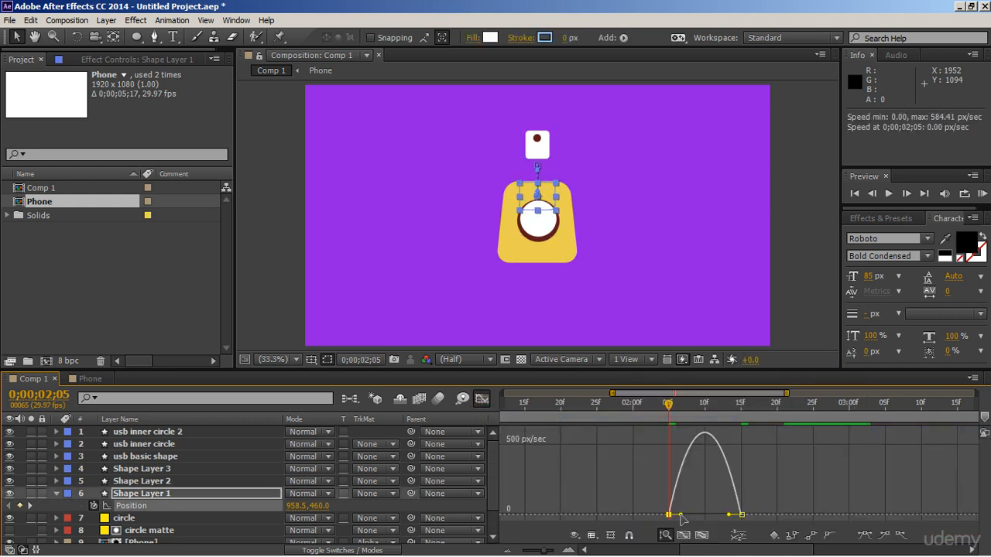
left_click_drag(679, 515, 716, 516)
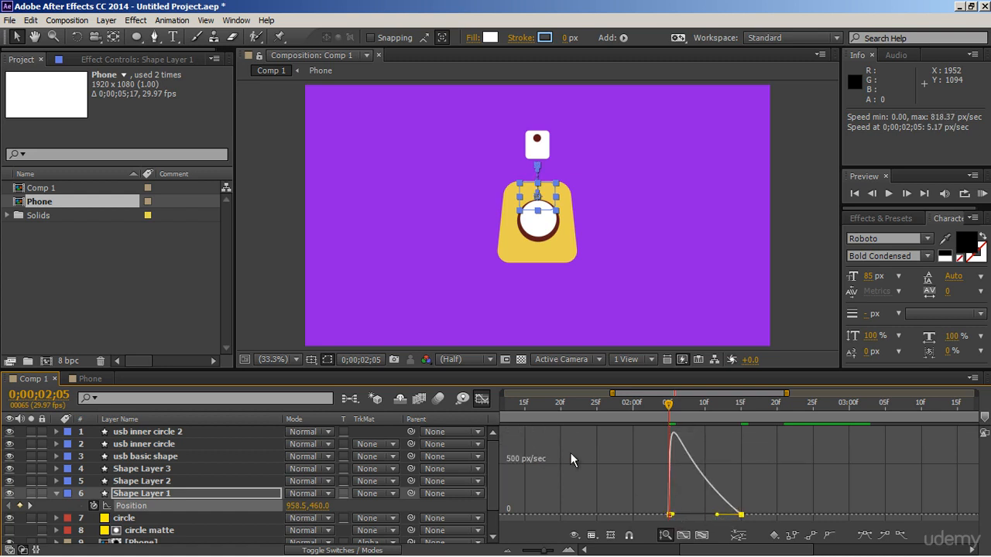
left_click(481, 398)
left_click(625, 499)
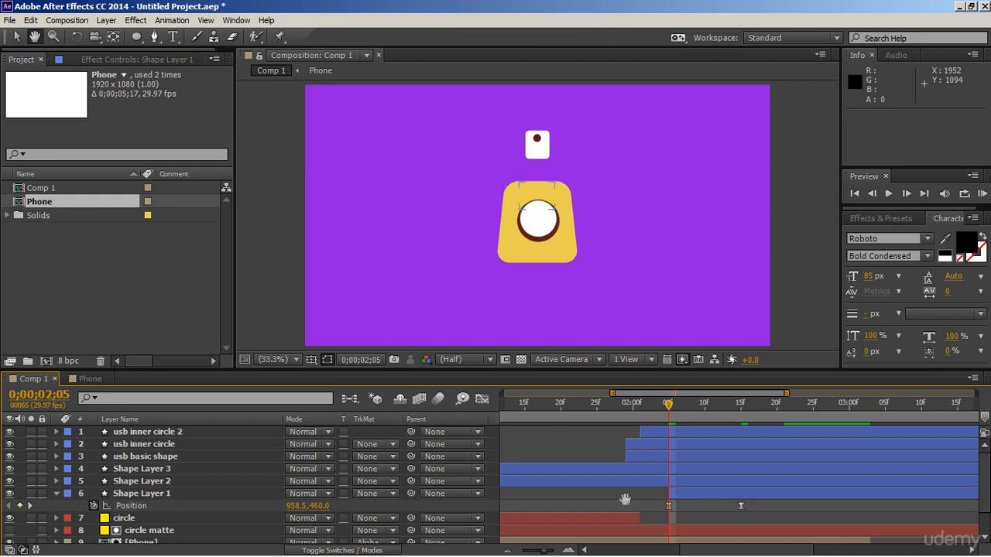
key("space")
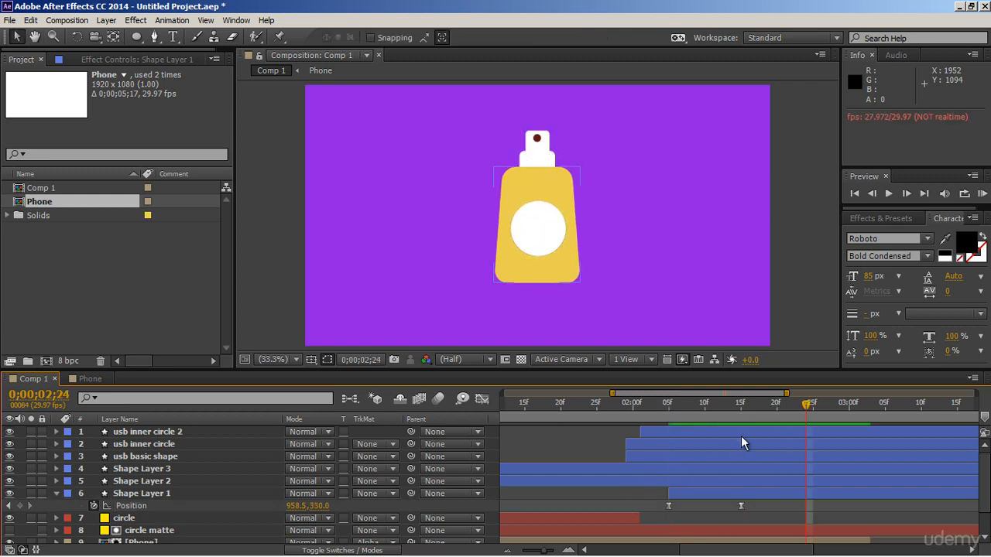
Step: Trim the start of Shape Layers 2 and 3, the upper rectangle and its small circle, to 0;00;02;10
left_click(705, 409)
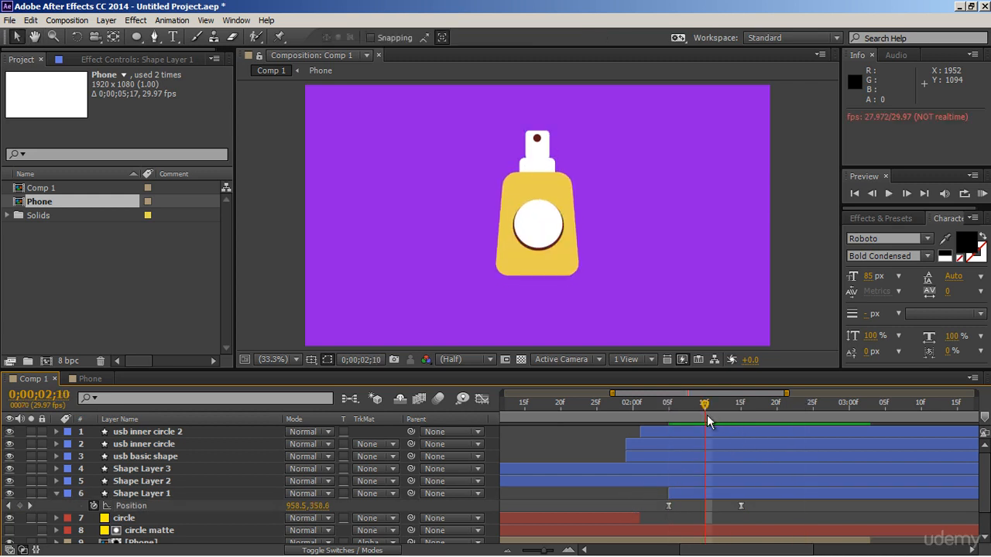
left_click(698, 467)
left_click(697, 479, "shift")
key("alt+bracketleft")
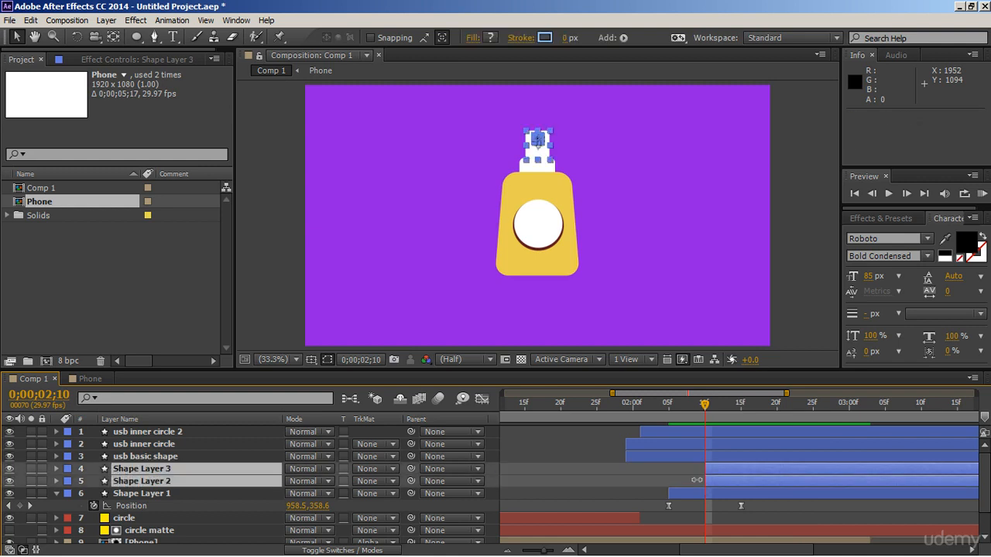
left_click(678, 473)
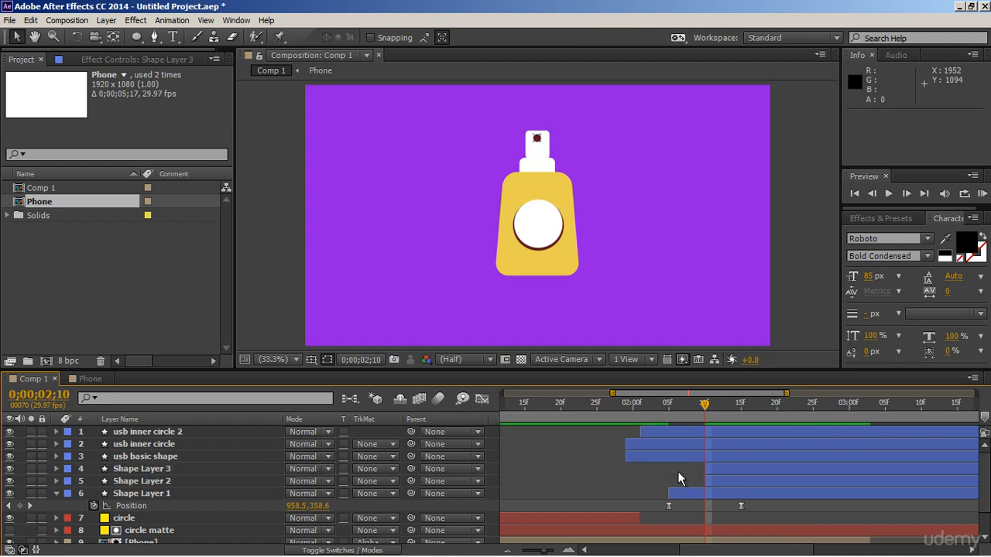
Step: Rename Shape Layer 1 as "usb upper shape"
left_click(729, 494)
key("Return")
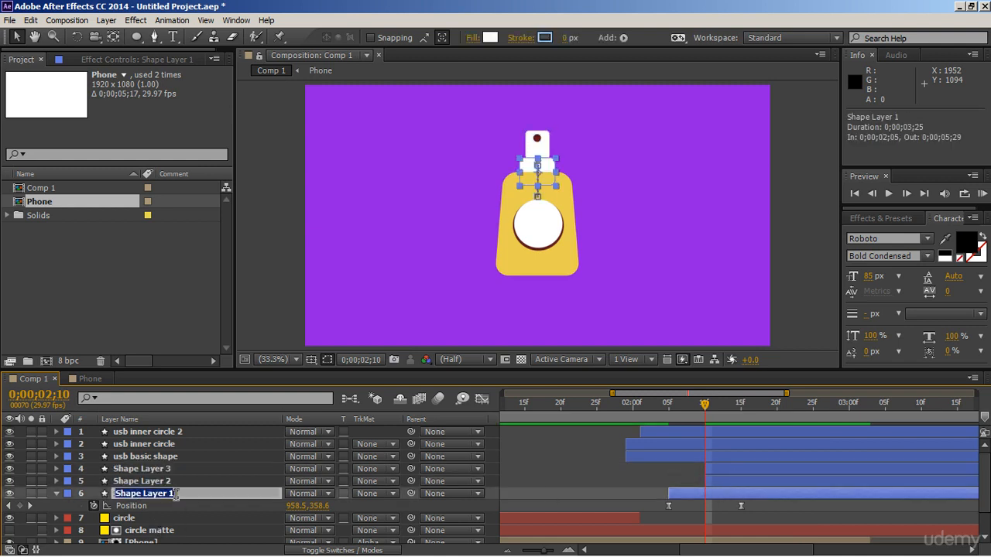
type("usb upper shape")
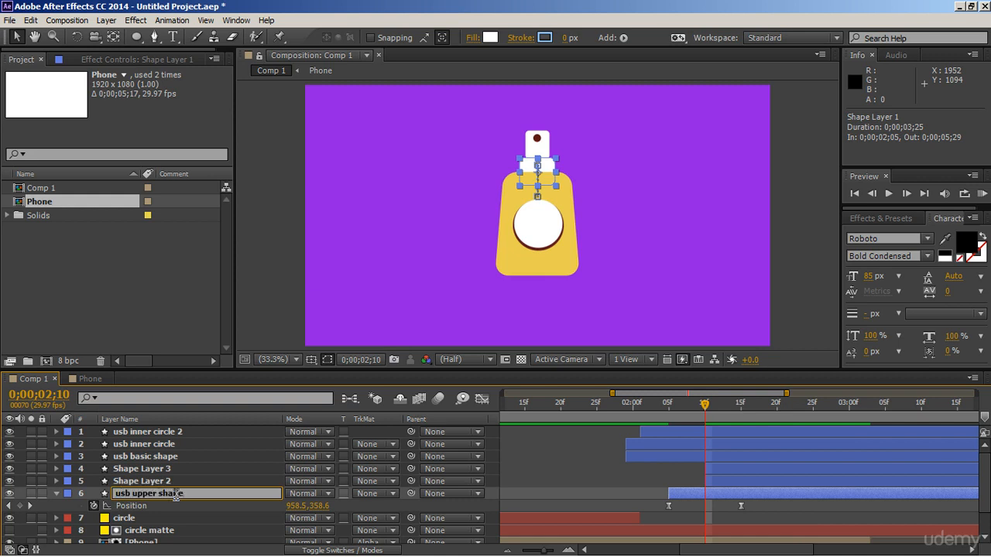
key("Return")
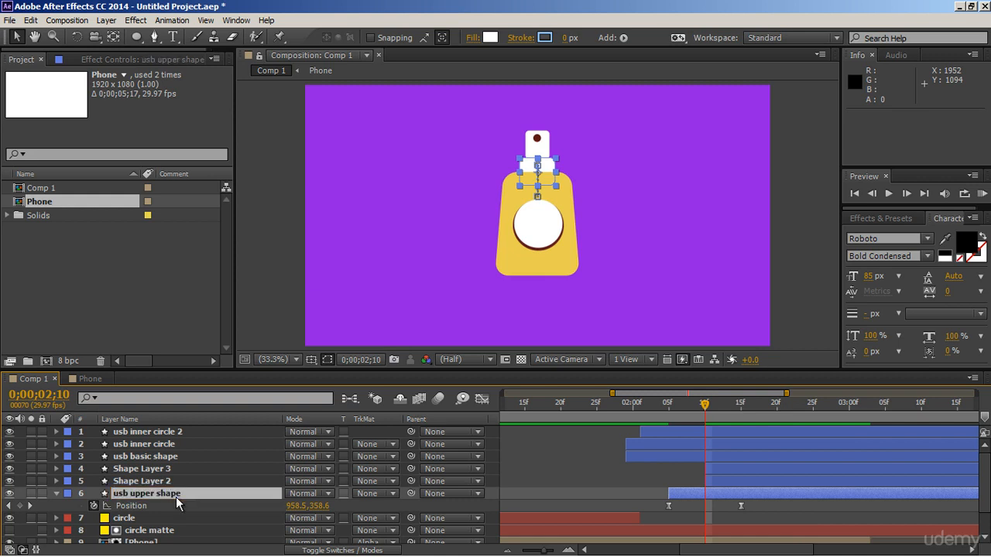
Step: Rename Shape Layer 2 as "usb top"
left_click(168, 480)
key("Return")
type("usb")
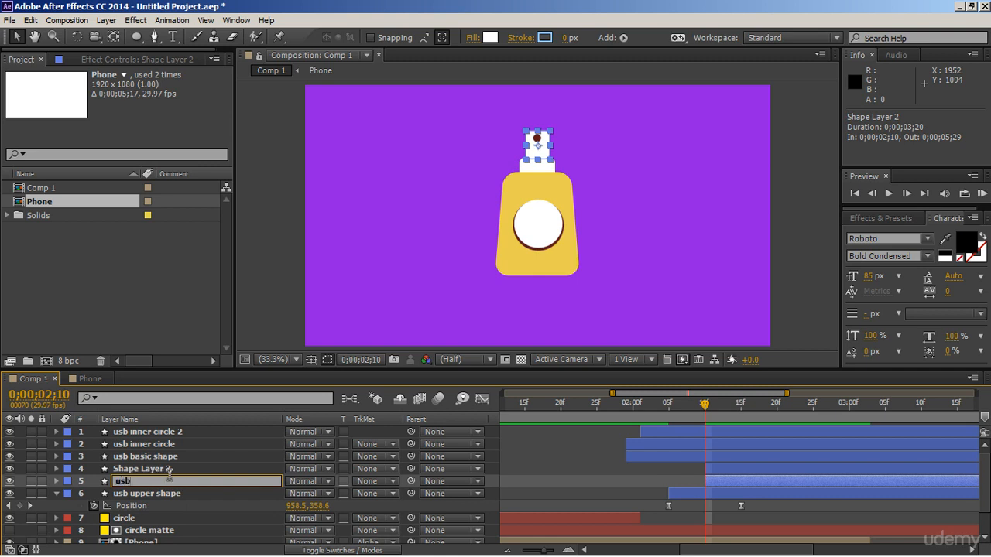
type(" top")
key("Return")
Step: Rename Shape Layer 3 as "usb top circle"
left_click(163, 470)
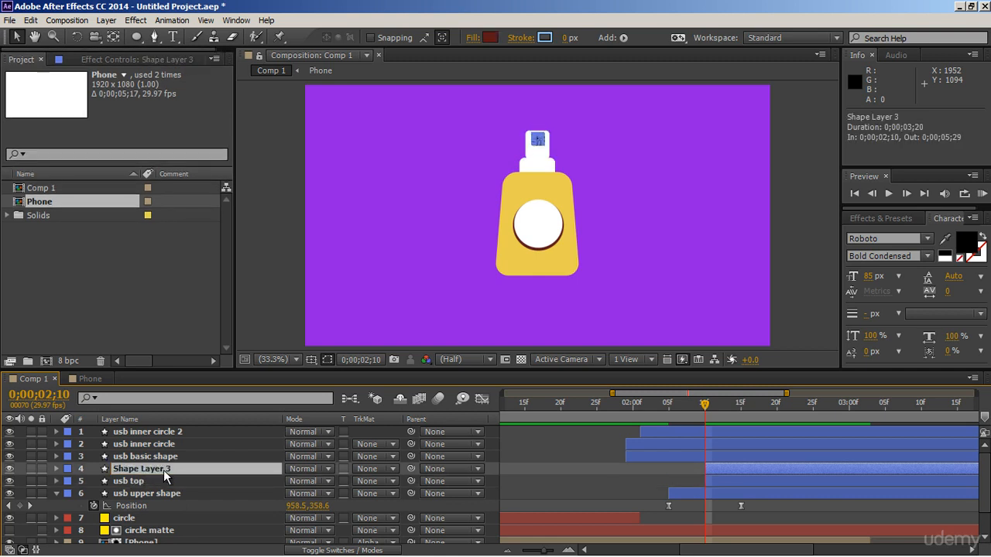
key("Return")
type("usb top circle")
key("Return")
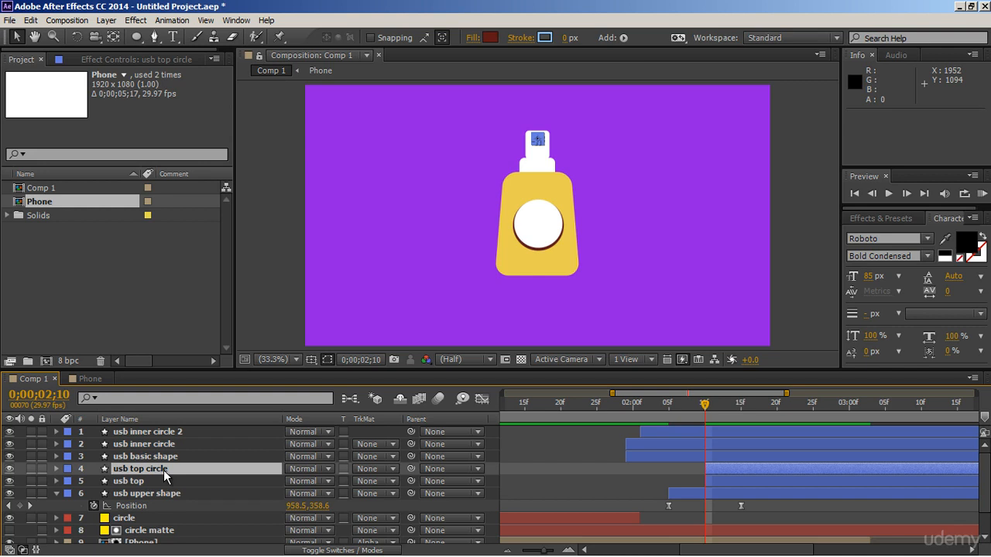
Step: Parent the usb top circle layer to usb top and select the usb top layer
left_click(164, 470)
left_click_drag(411, 468, 207, 480)
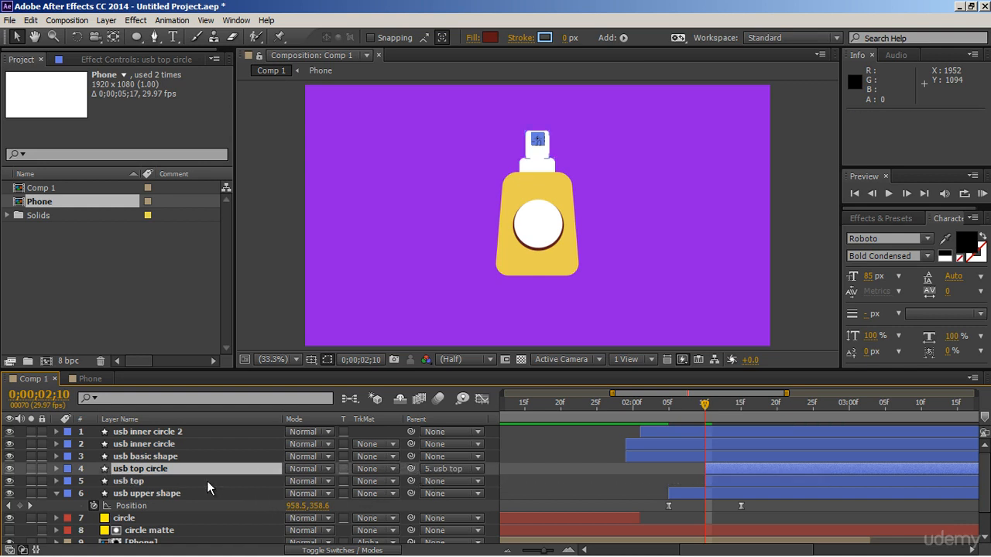
left_click(206, 480)
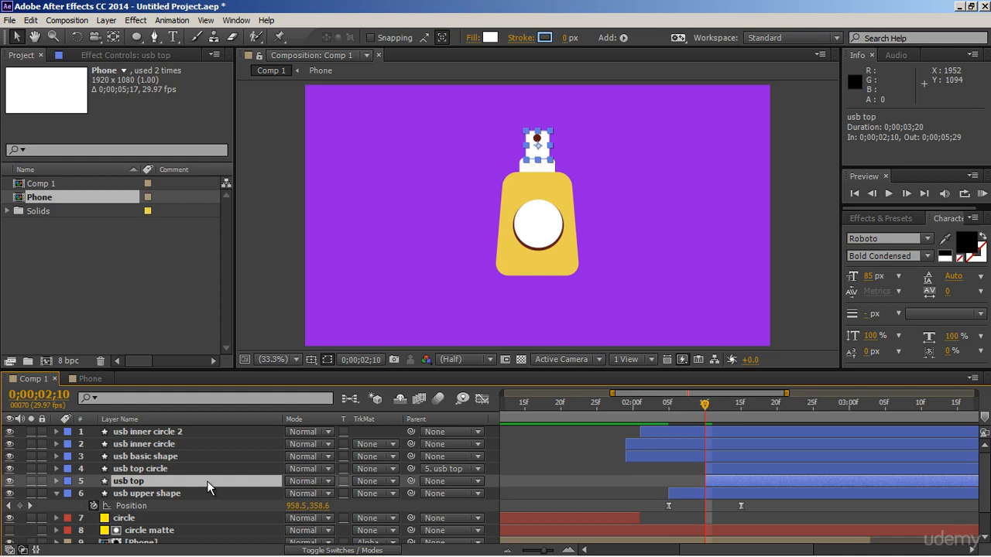
Step: Keyframe the usb top layer's Position from 959.5, 368.5 at 0;00;02;10 to 959.5, 247.5 at 0;00;02;20
key("p")
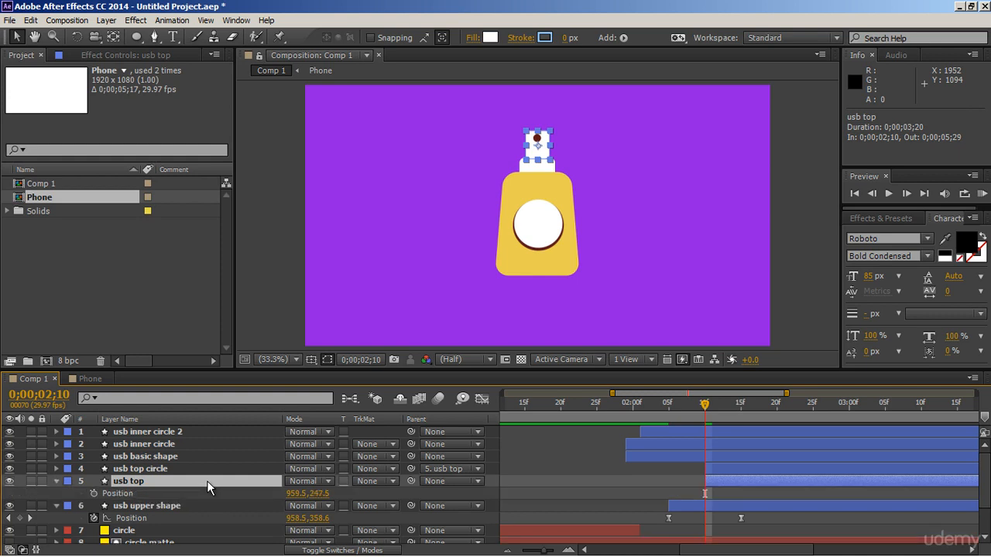
left_click(93, 493)
left_click(776, 409)
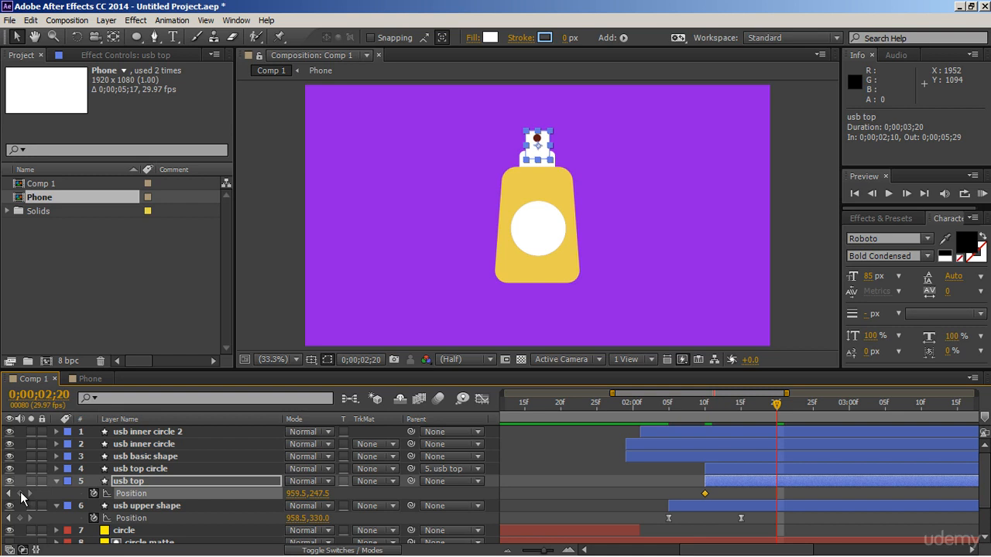
left_click(20, 494)
left_click(704, 412)
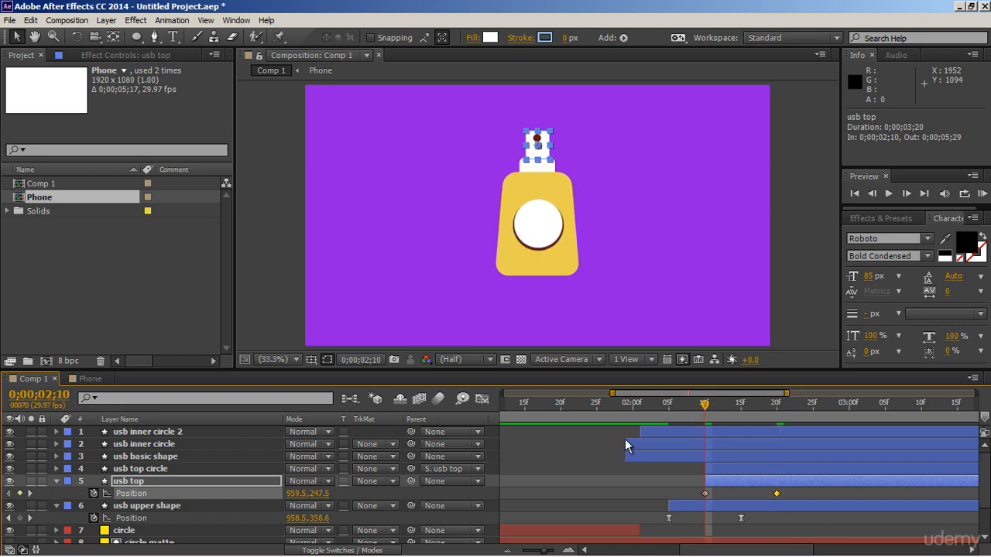
left_click_drag(321, 493, 445, 493)
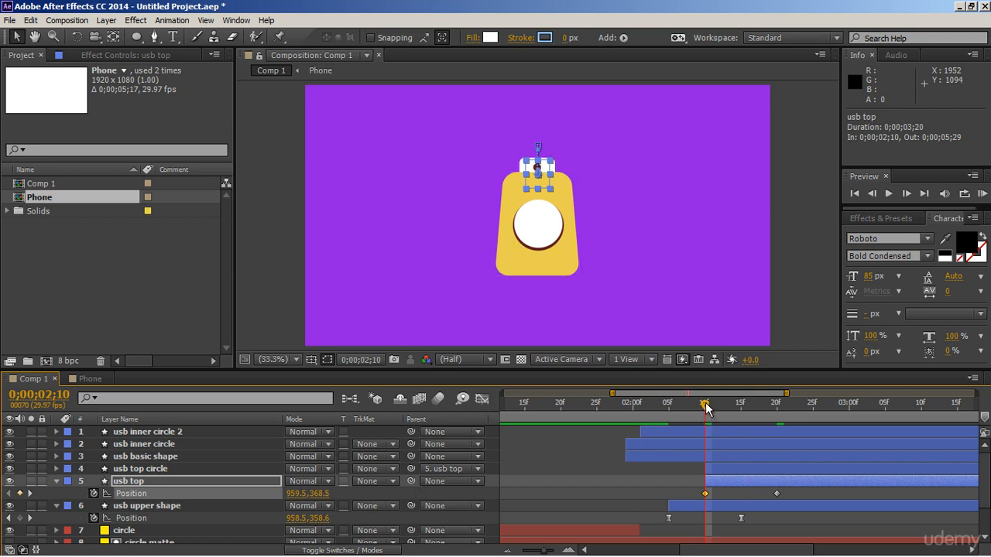
Step: Move the usb top's end Position keyframe to 0;00;02;16 and set its value to 959.5, 234.5 as an overshoot
left_click_drag(760, 414, 749, 414)
left_click_drag(776, 494, 749, 492)
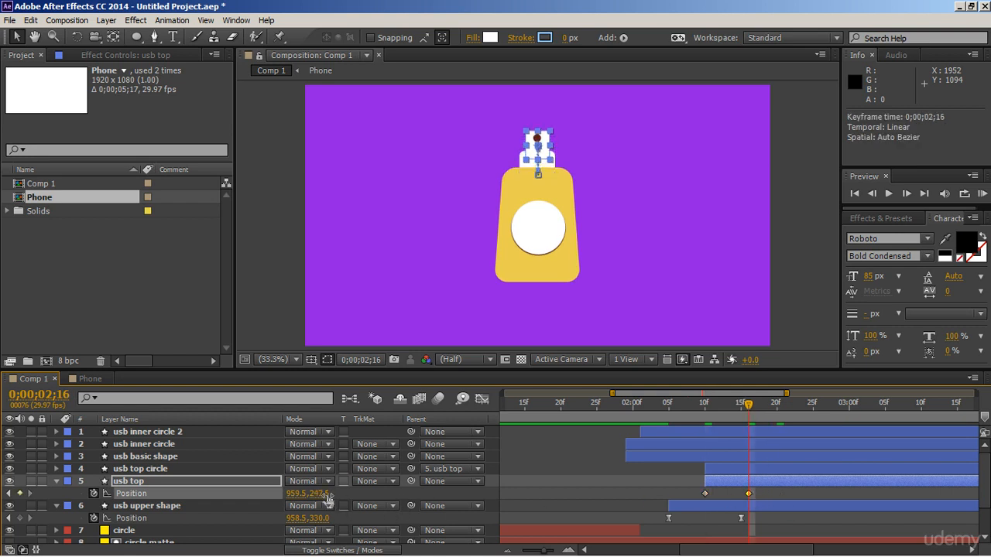
left_click_drag(329, 499, 318, 493)
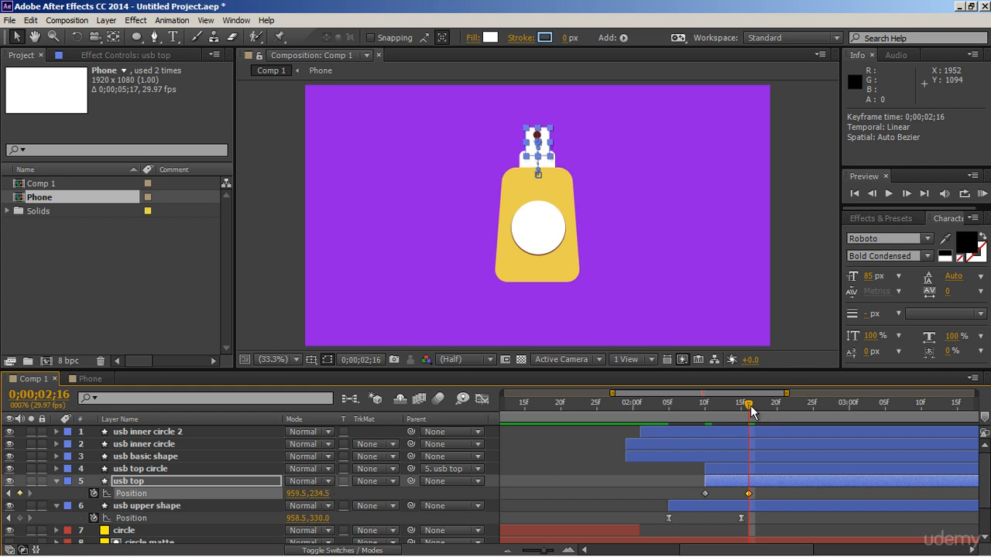
Step: Add a holding Position keyframe for usb top at 0;00;02;17 and a settling keyframe of 959.5, 246.5 at 0;00;02;25
left_click_drag(749, 410, 755, 410)
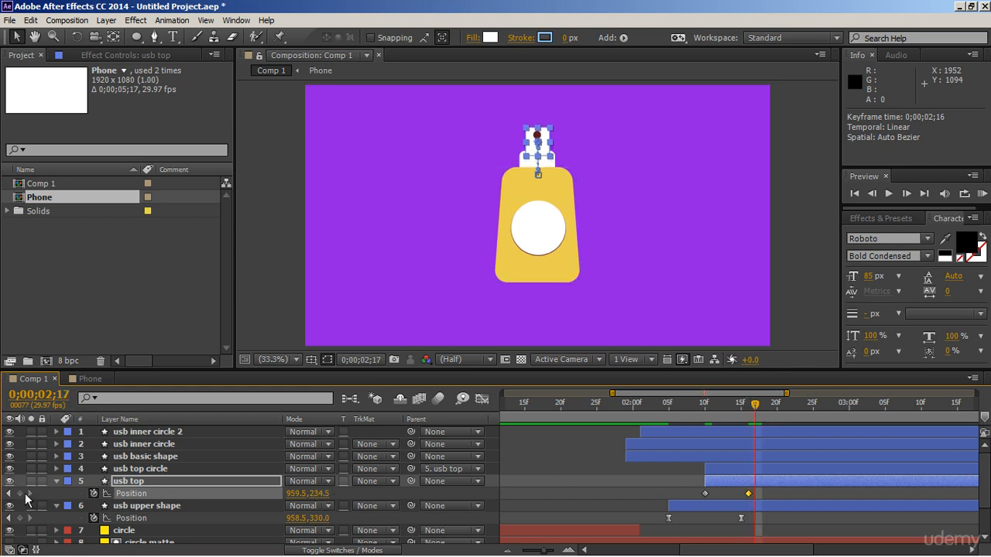
left_click(23, 493)
left_click(812, 414)
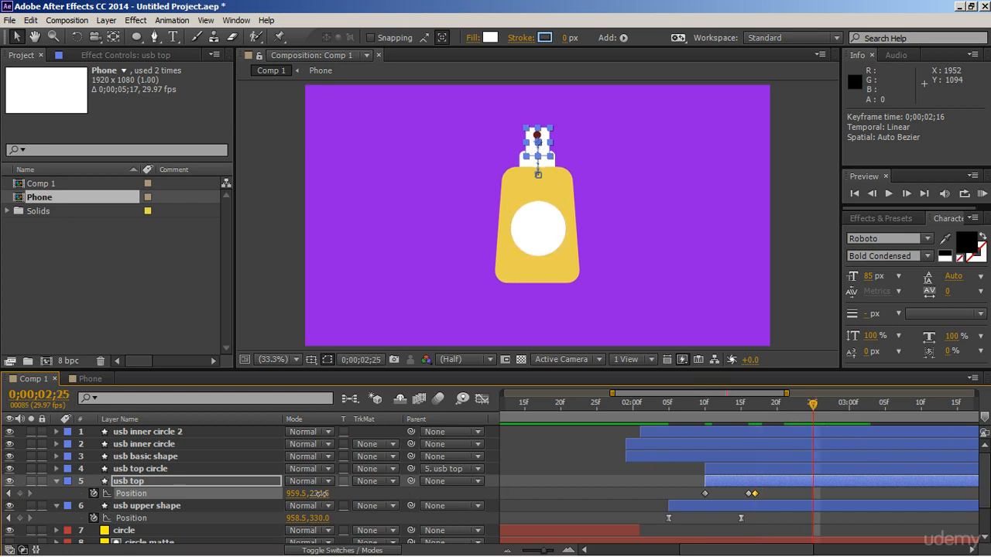
left_click_drag(321, 494, 329, 493)
Step: Apply Easy Ease to all four Position keyframes of the usb top layer
left_click_drag(690, 491, 818, 494)
right_click(813, 490)
mouse_move(890, 482)
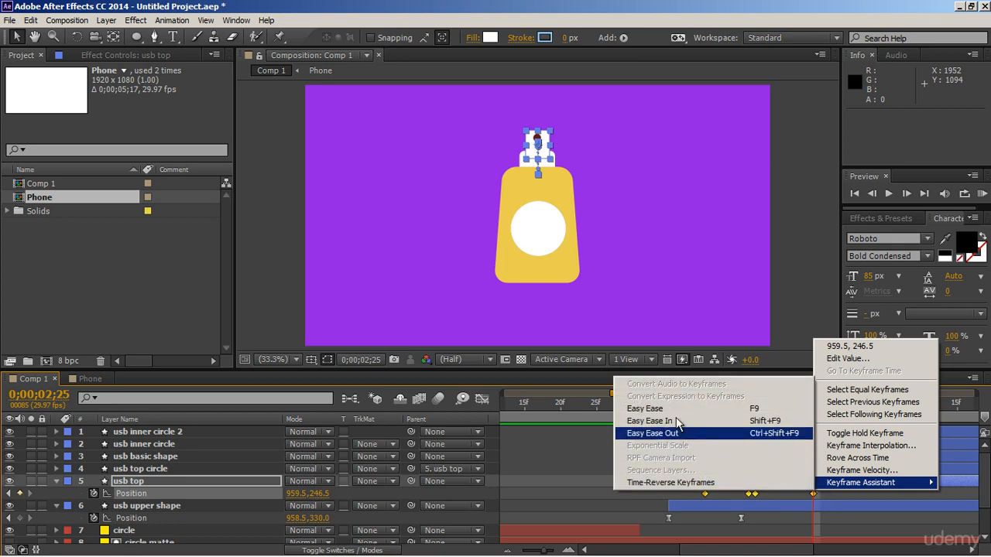
left_click(673, 408)
left_click(695, 488)
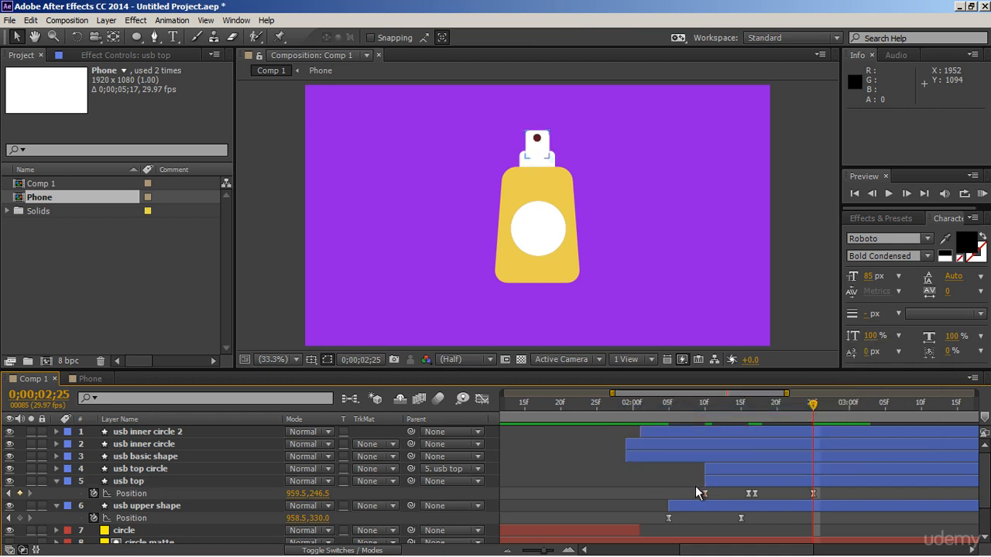
Step: Reshape the speed graph of usb top's settling move so it starts fast and slows gradually, and preview the animation from 0;00;01;29
left_click(754, 493)
left_click(481, 399)
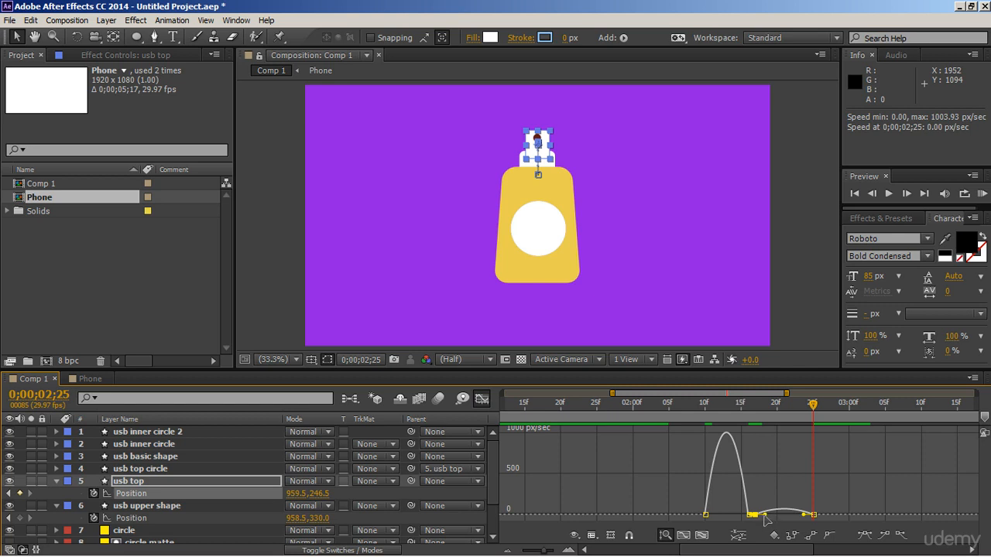
left_click_drag(764, 515, 791, 514)
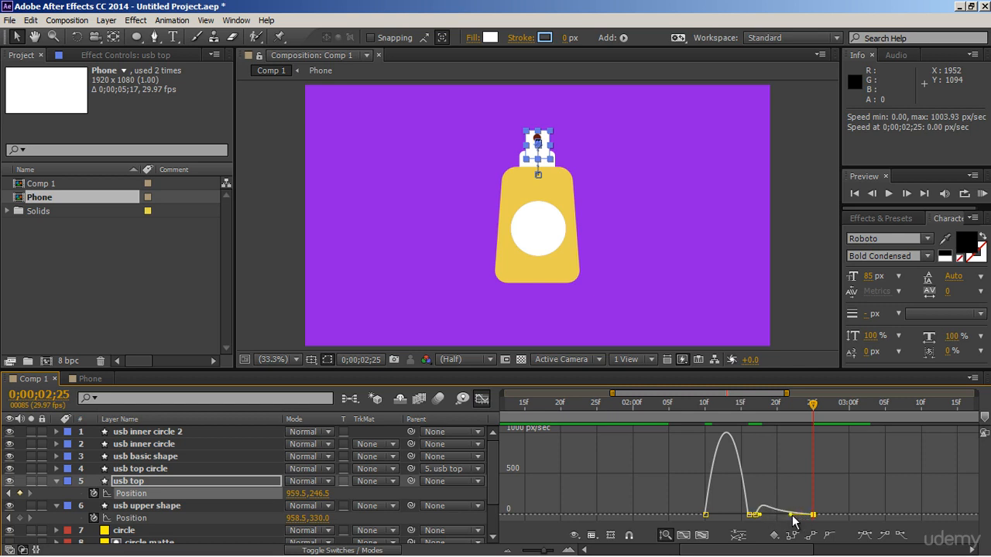
left_click(486, 398)
left_click(624, 414)
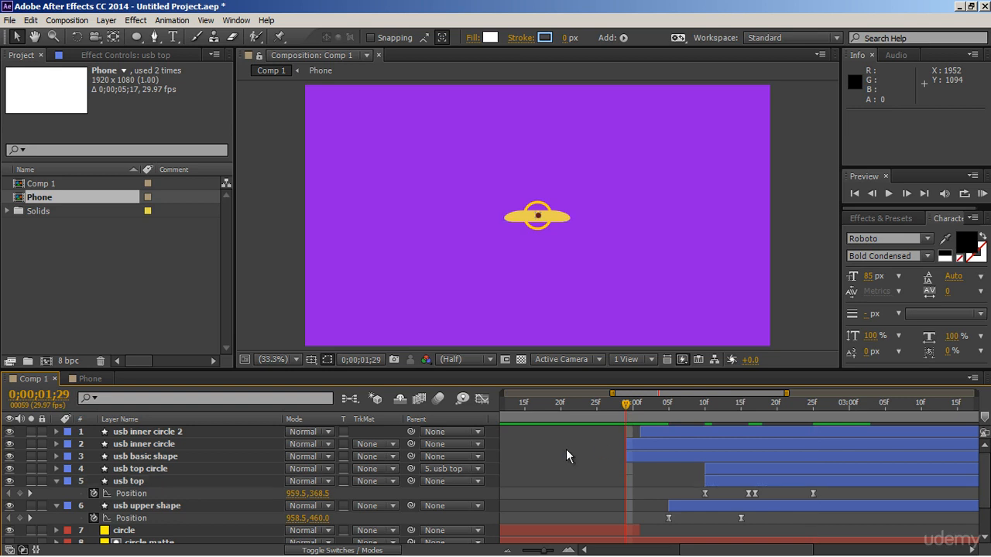
key("space")
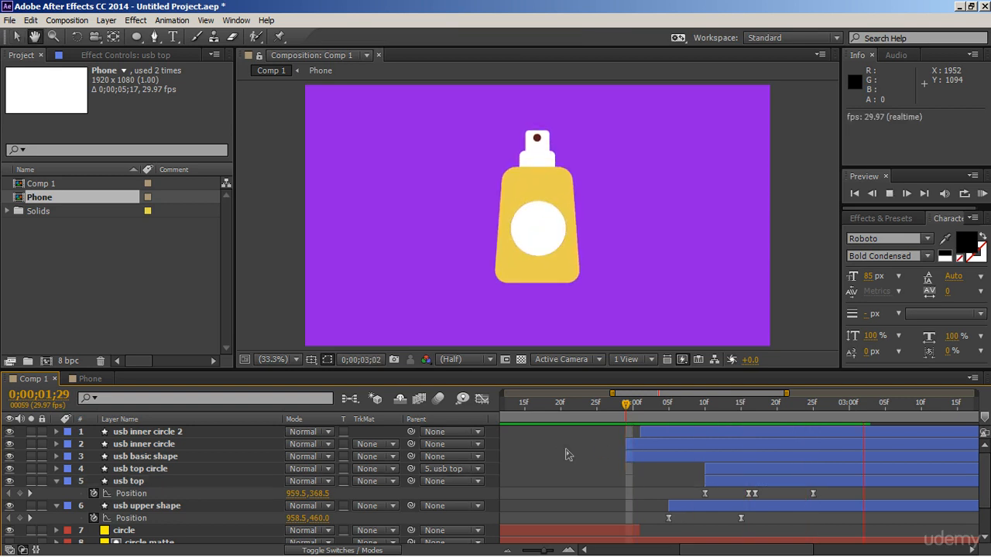
key("space")
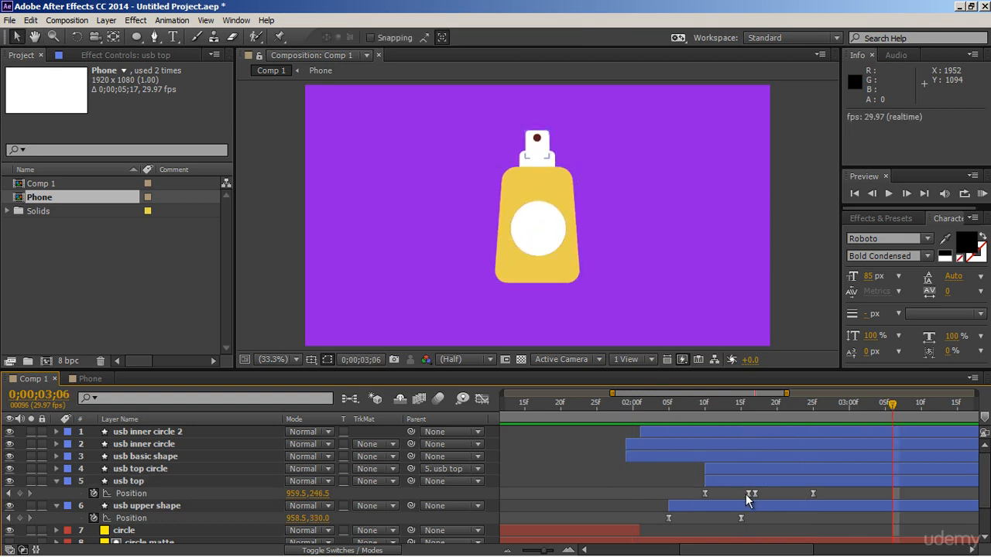
Step: Shift usb top's last three Position keyframes later to 0;00;02;19, 0;00;02;20 and 0;00;03;00, and preview the slower motion
left_click_drag(739, 491, 848, 495)
left_click(840, 492)
key("space")
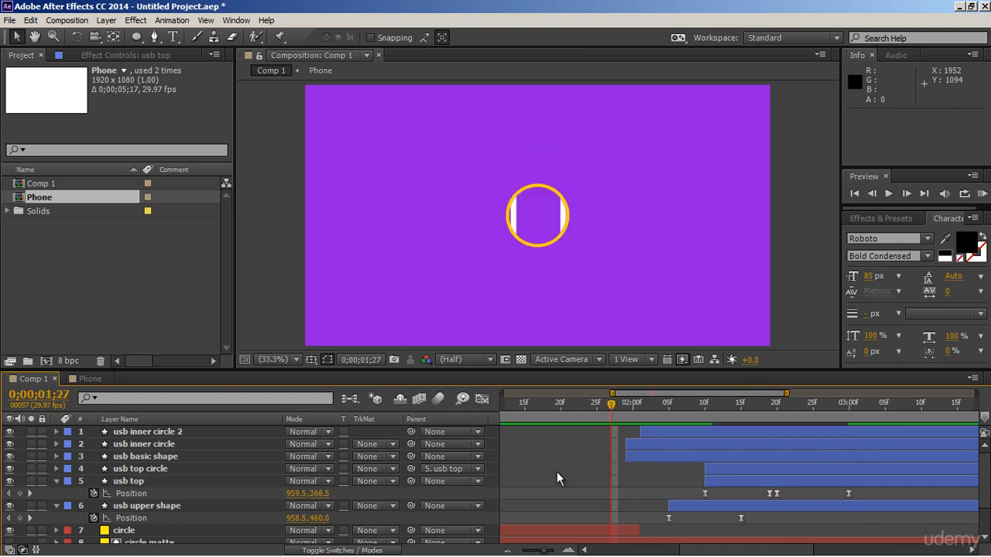
key("space")
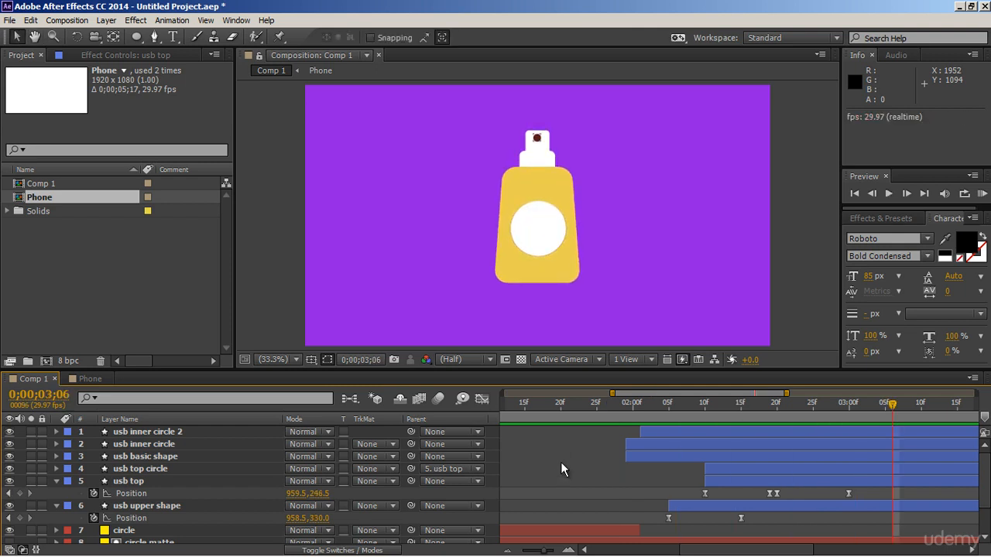
Step: Preview the whole icon sequence from the start of the composition with more of the timeline in view
key("minus")
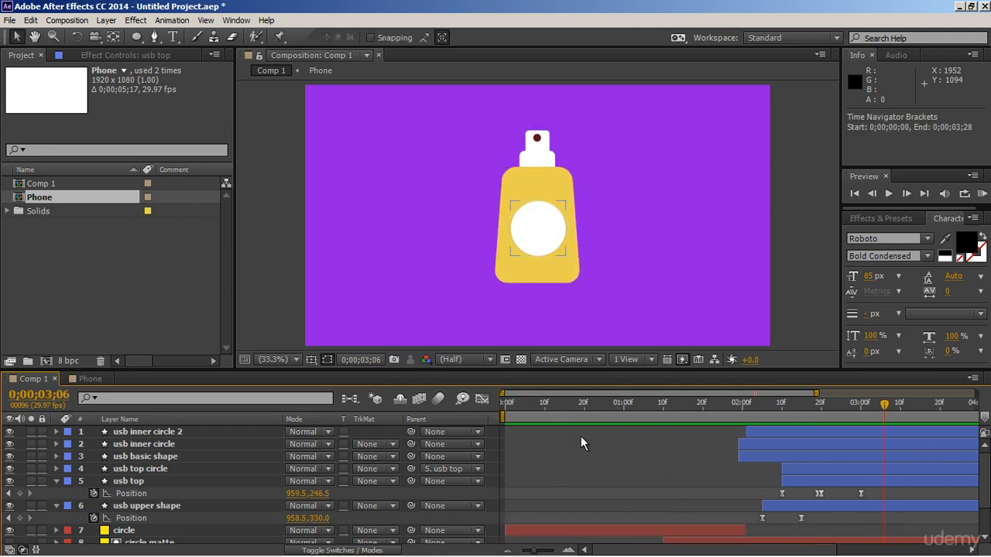
key("minus")
key("space")
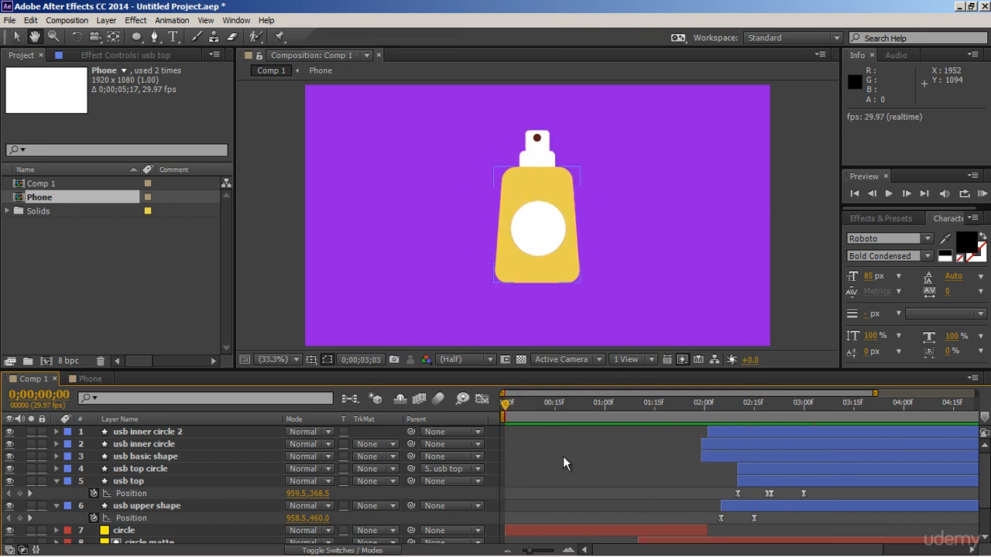
key("space")
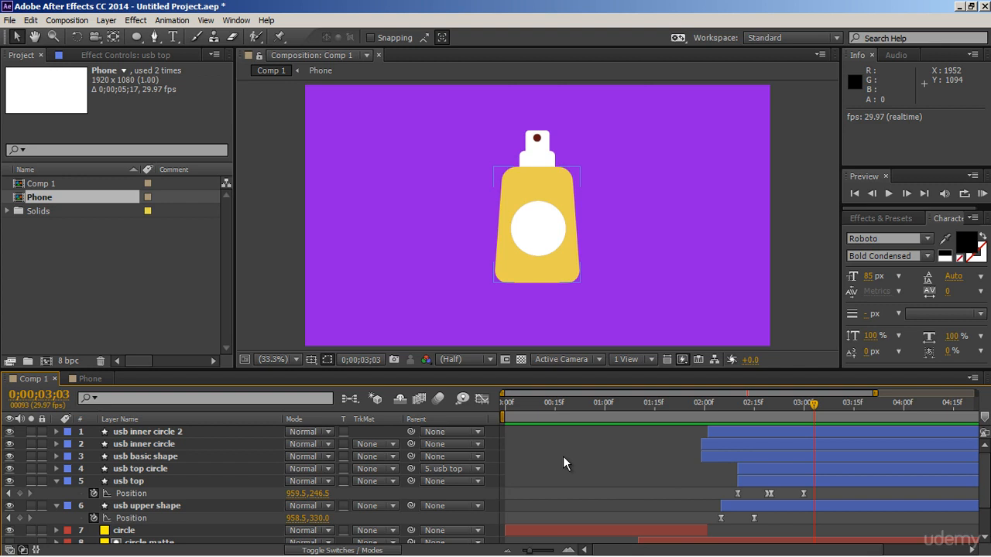